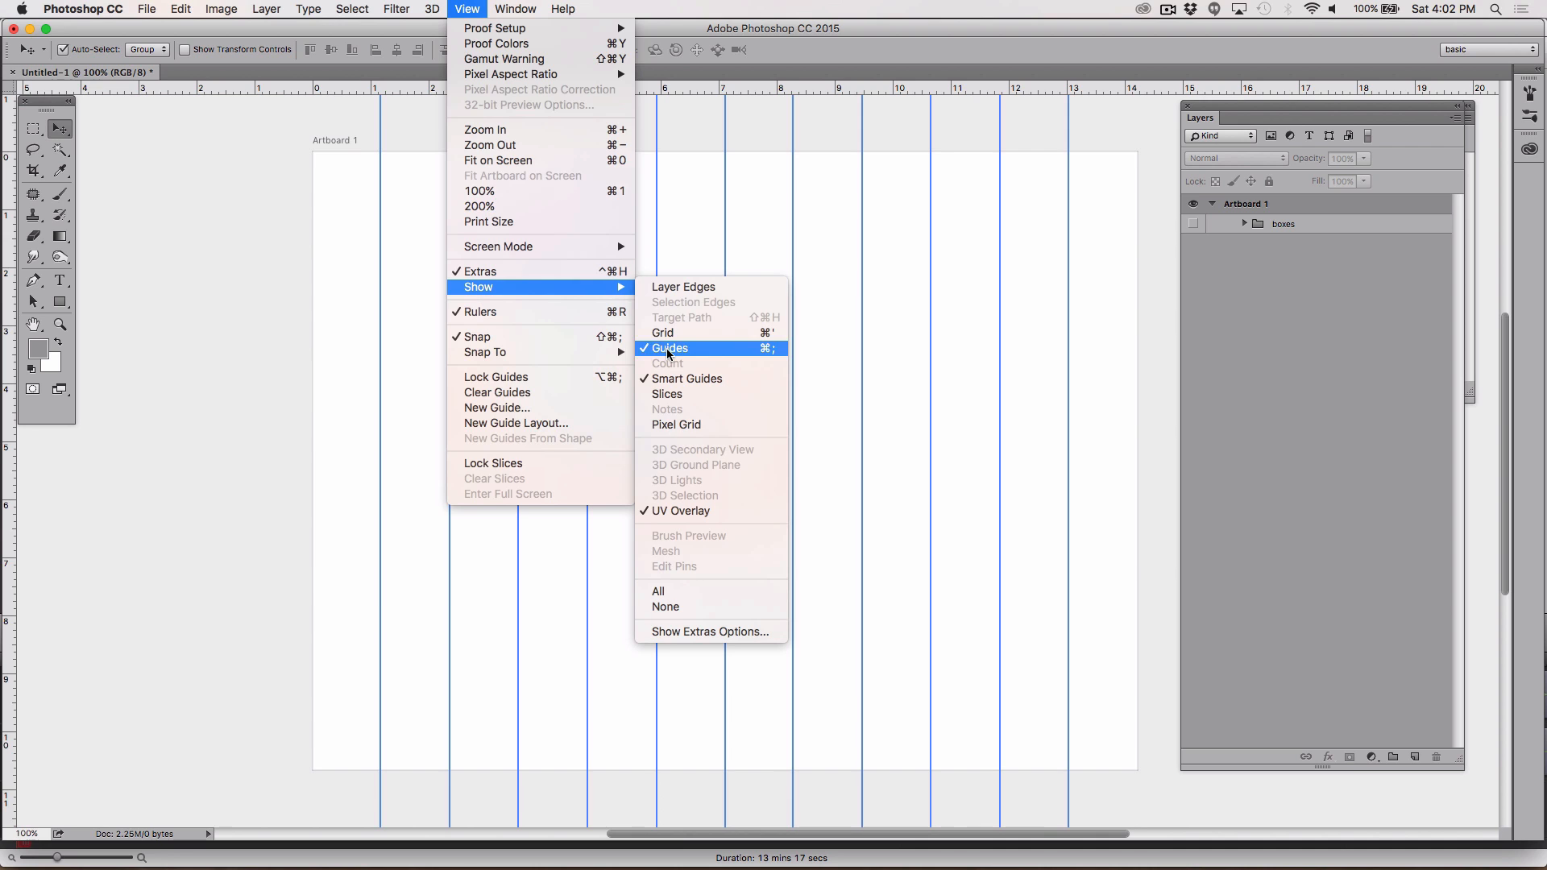
Step: Hide the column guides and then show them again
left_click(666, 348)
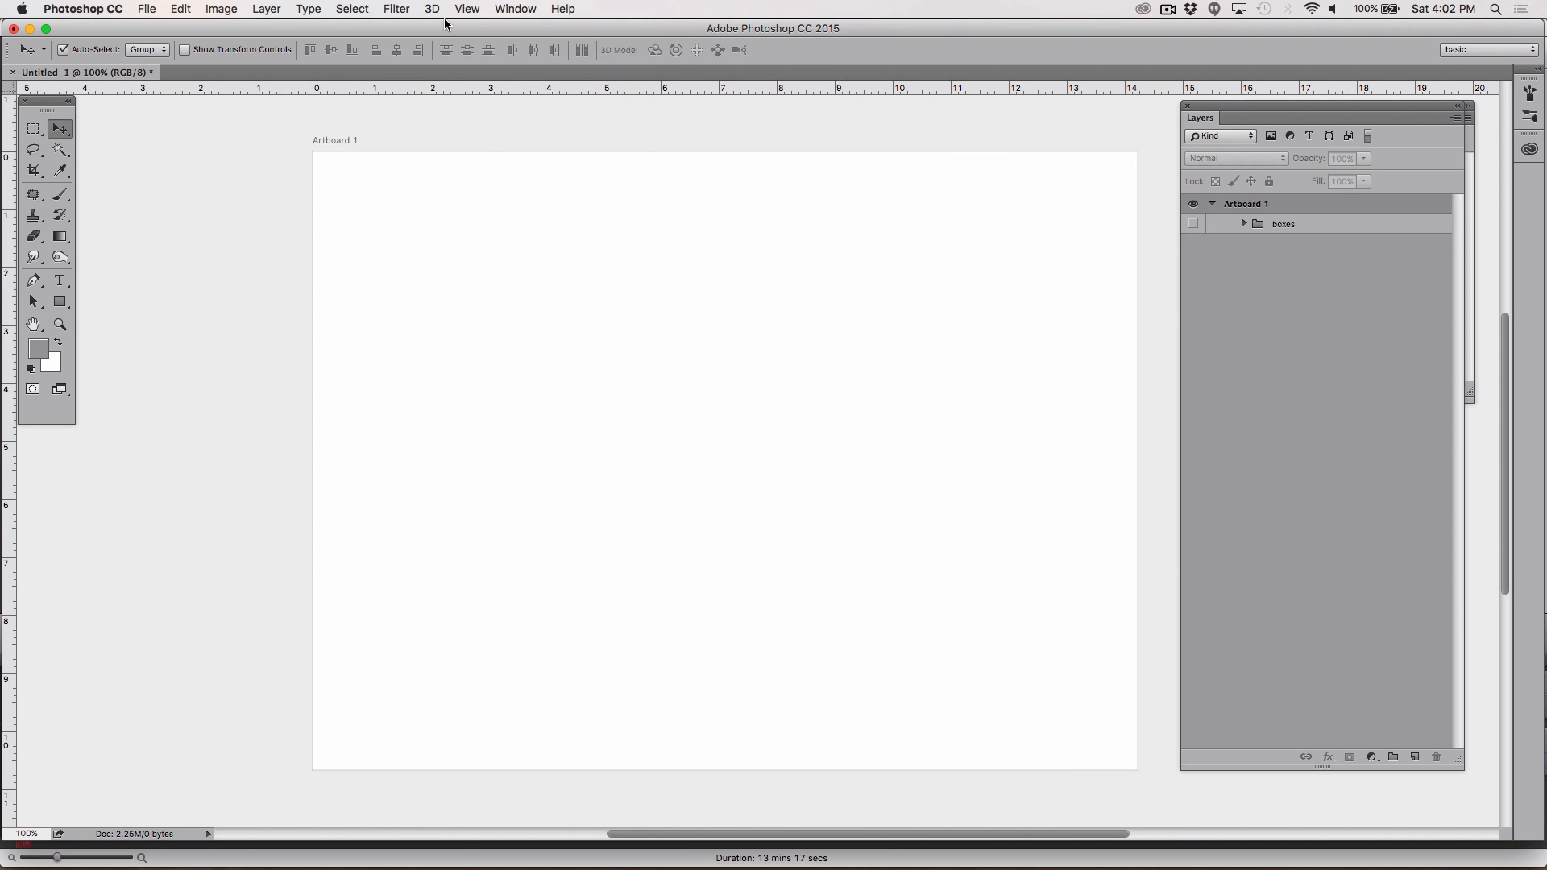
left_click(468, 8)
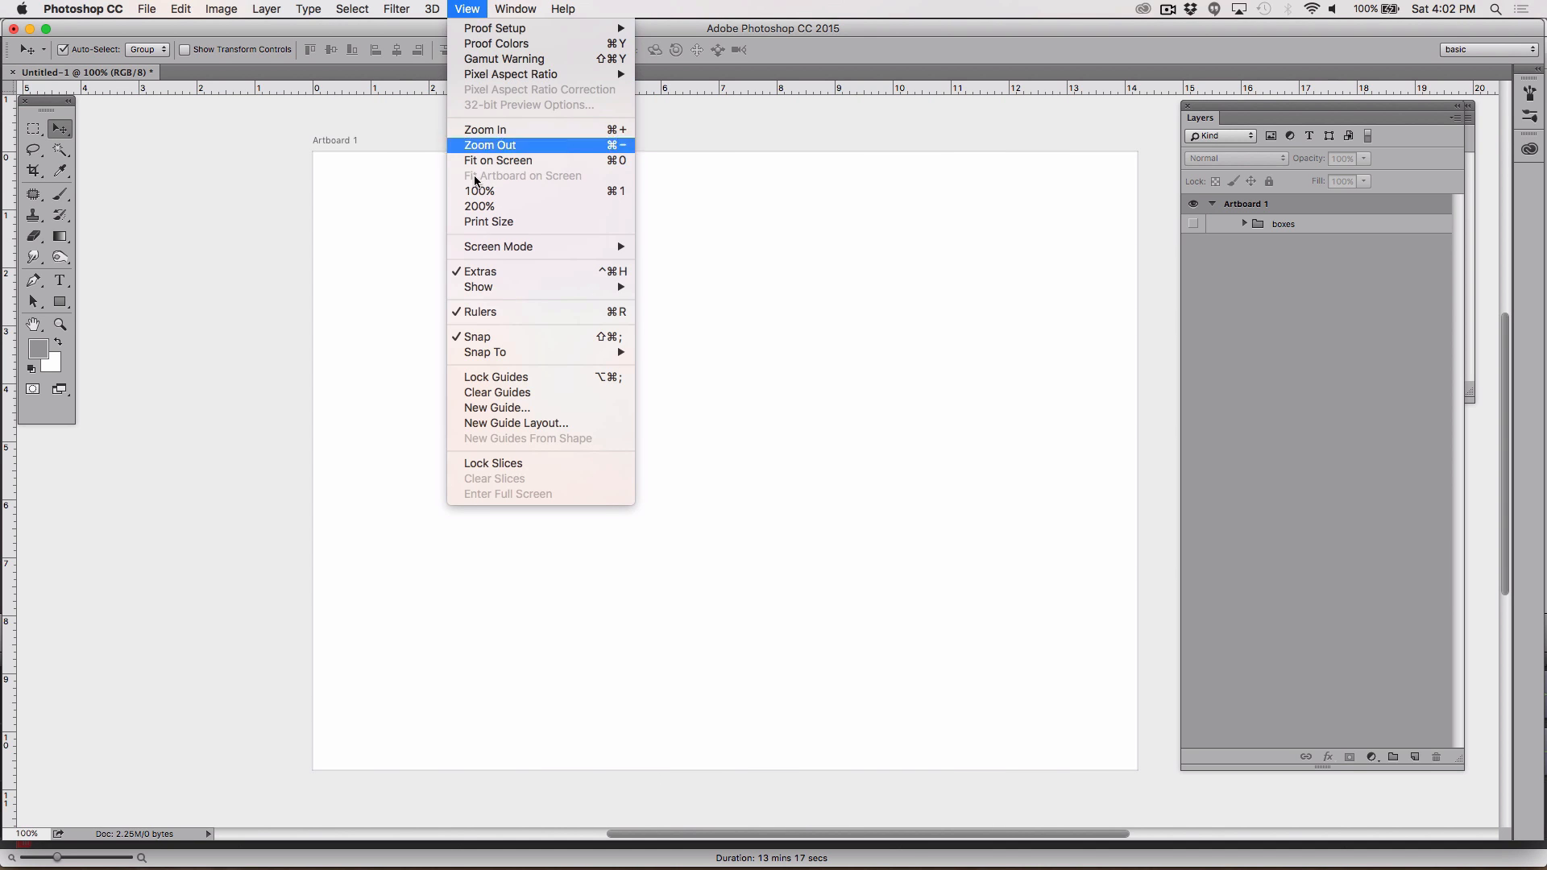
mouse_move(484, 287)
left_click(666, 351)
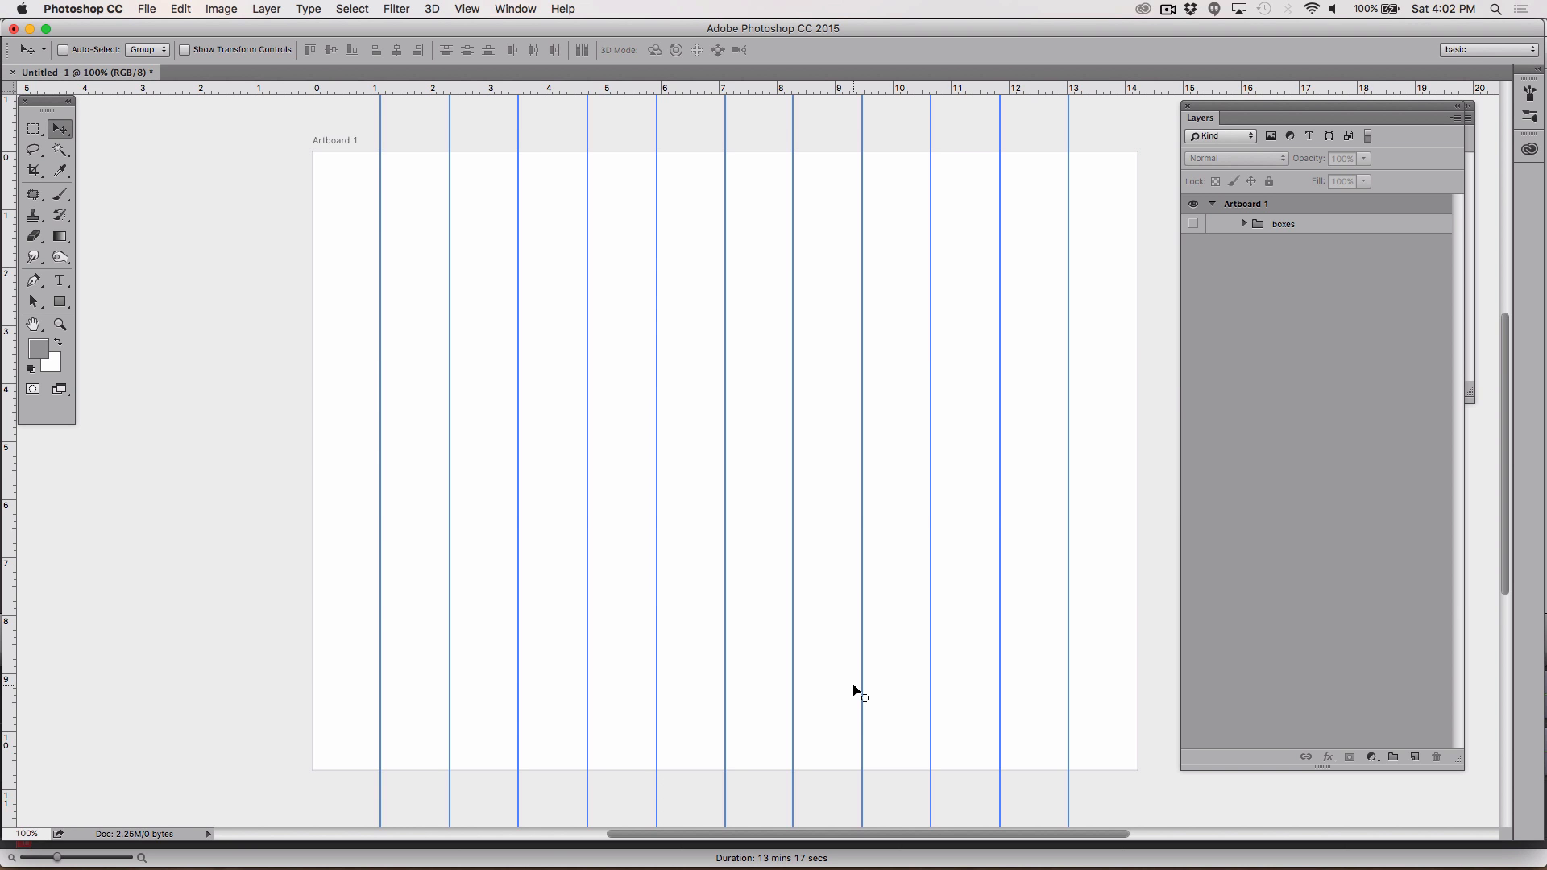
Step: Switch to Firefox and open YouTube in a new tab
key("super+Tab")
key("super+Tab")
key("super+Tab")
key("super+Tab")
key("super+Tab")
key("super+Tab")
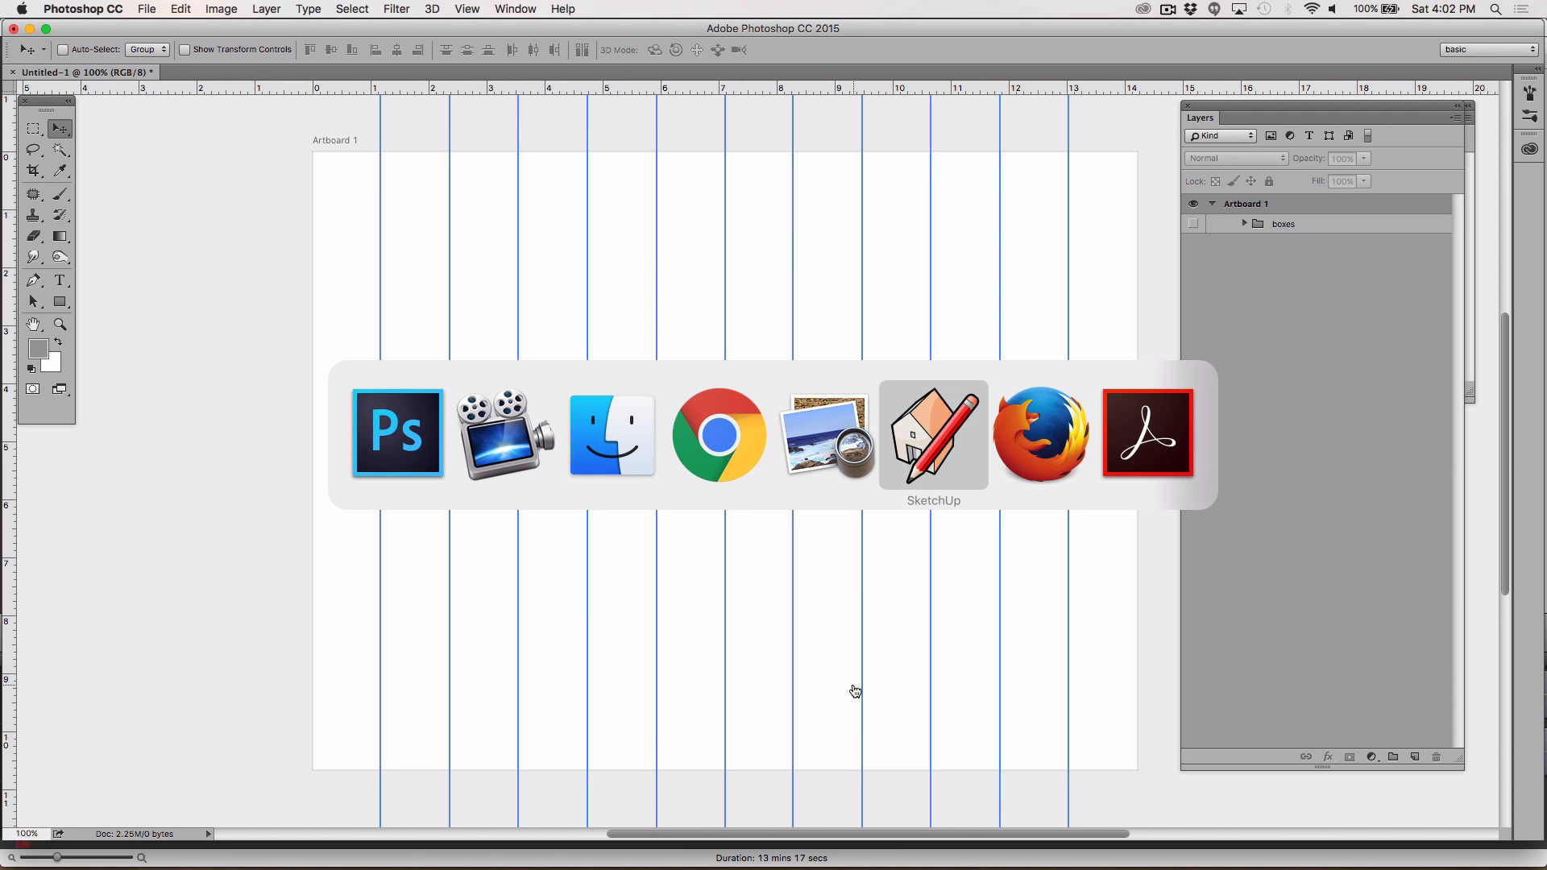
key("super+t")
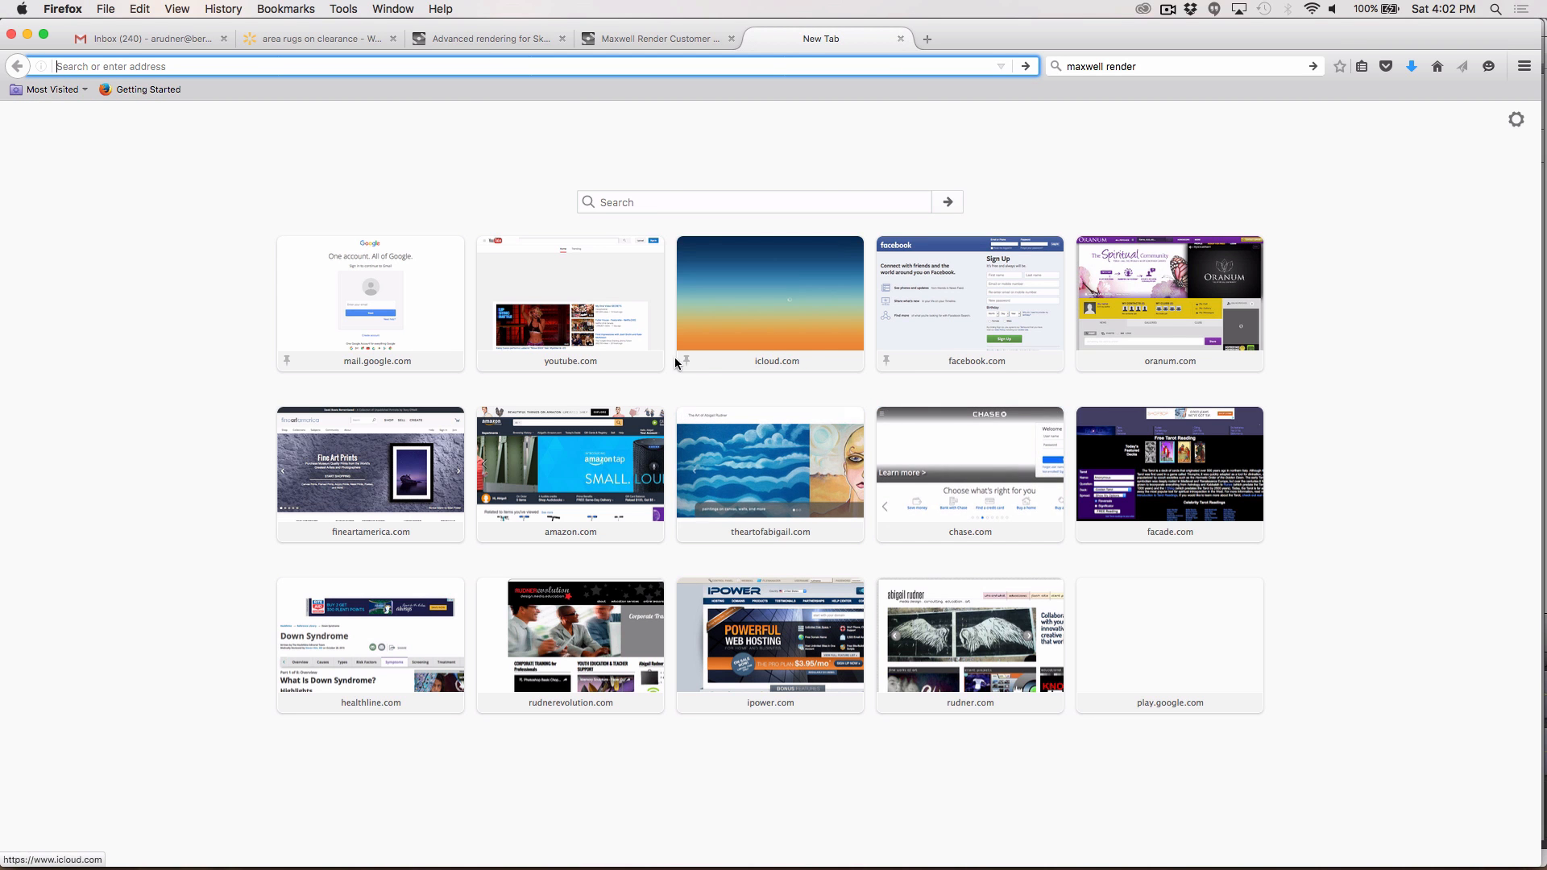
left_click(532, 303)
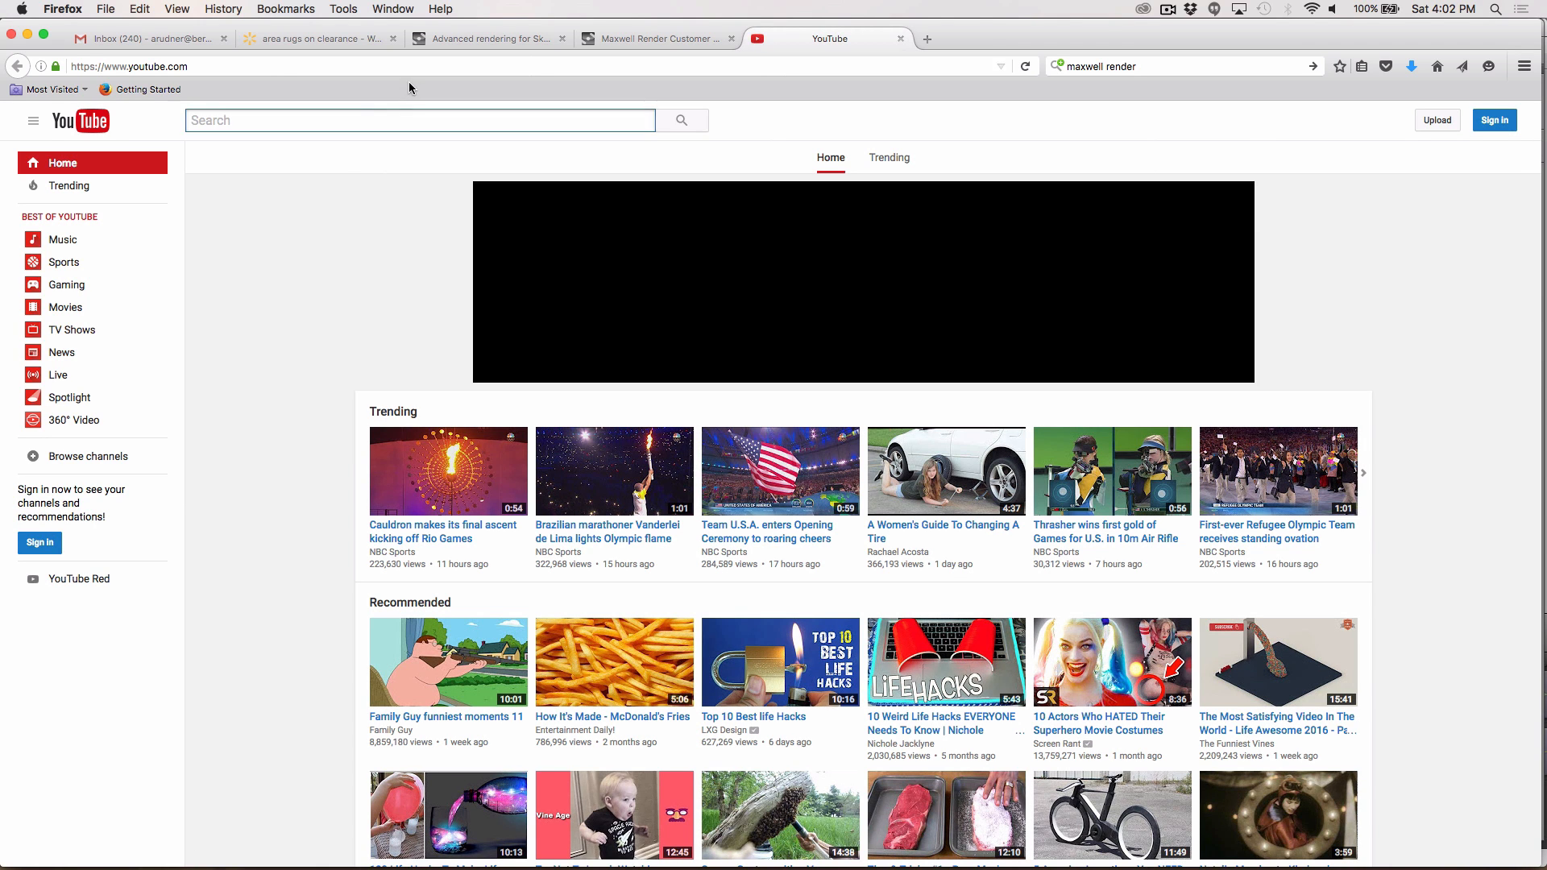
Step: Switch to Chrome and go to youtube.com in the current tab
key("super+Tab")
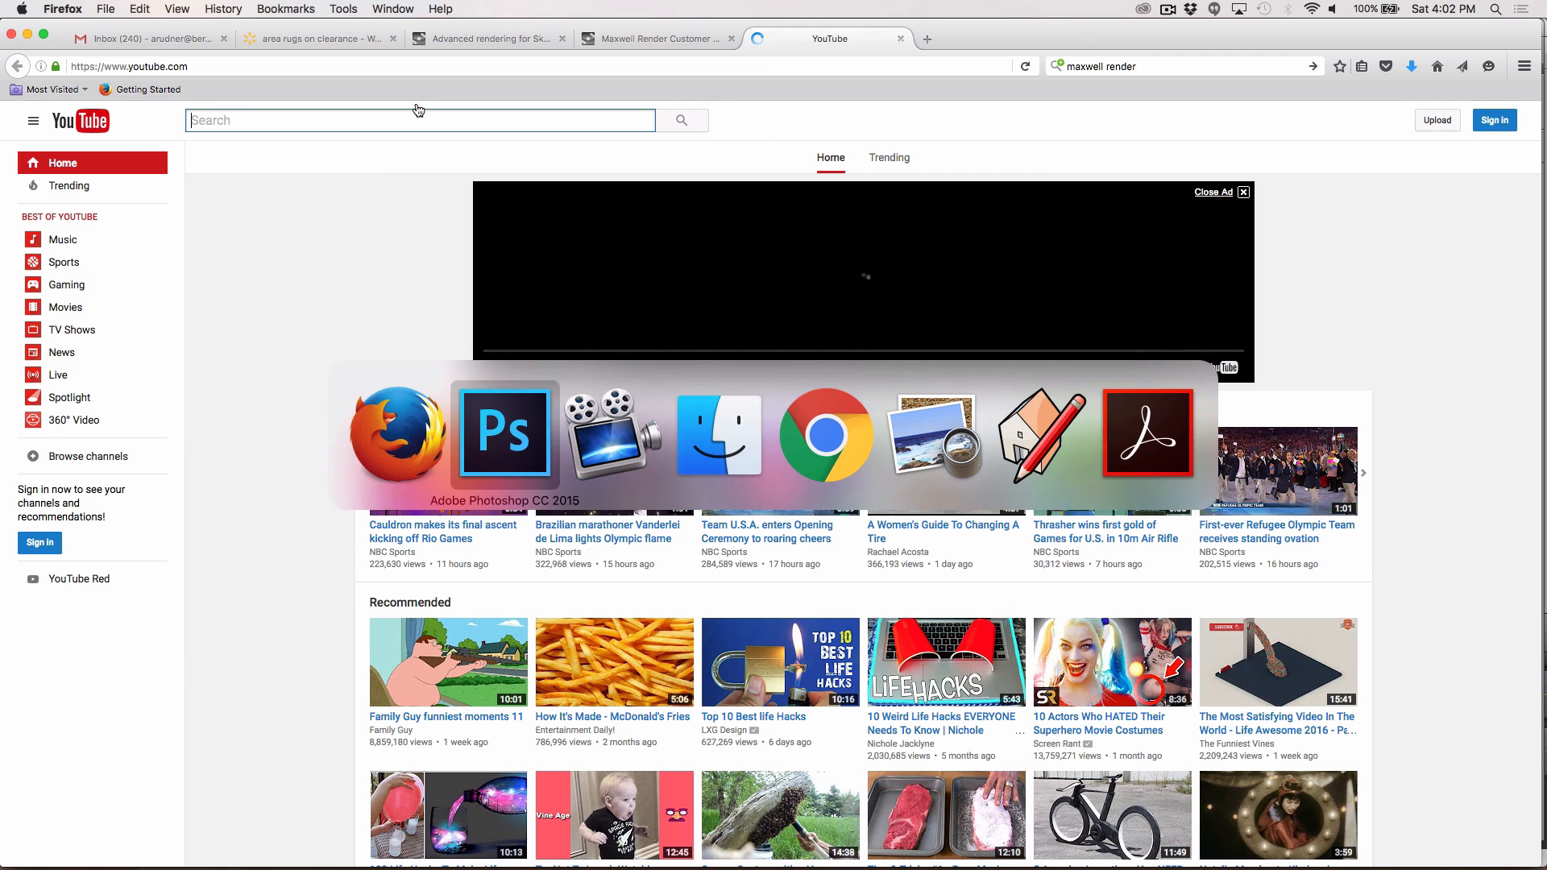
key("super+Tab")
key("super+Tab")
key("super+Tab")
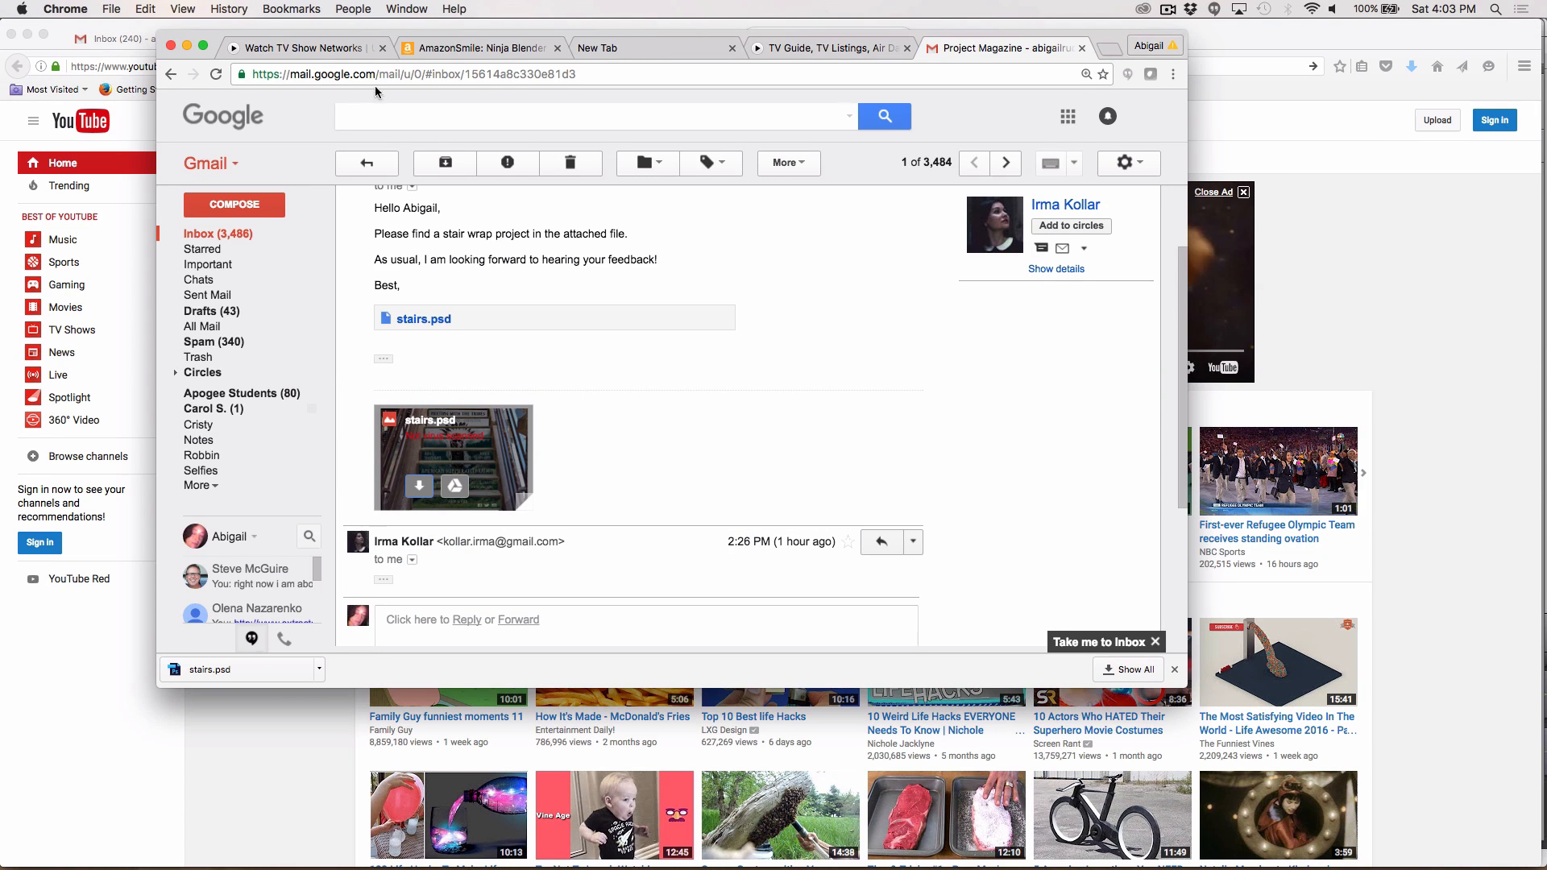
left_click(459, 50)
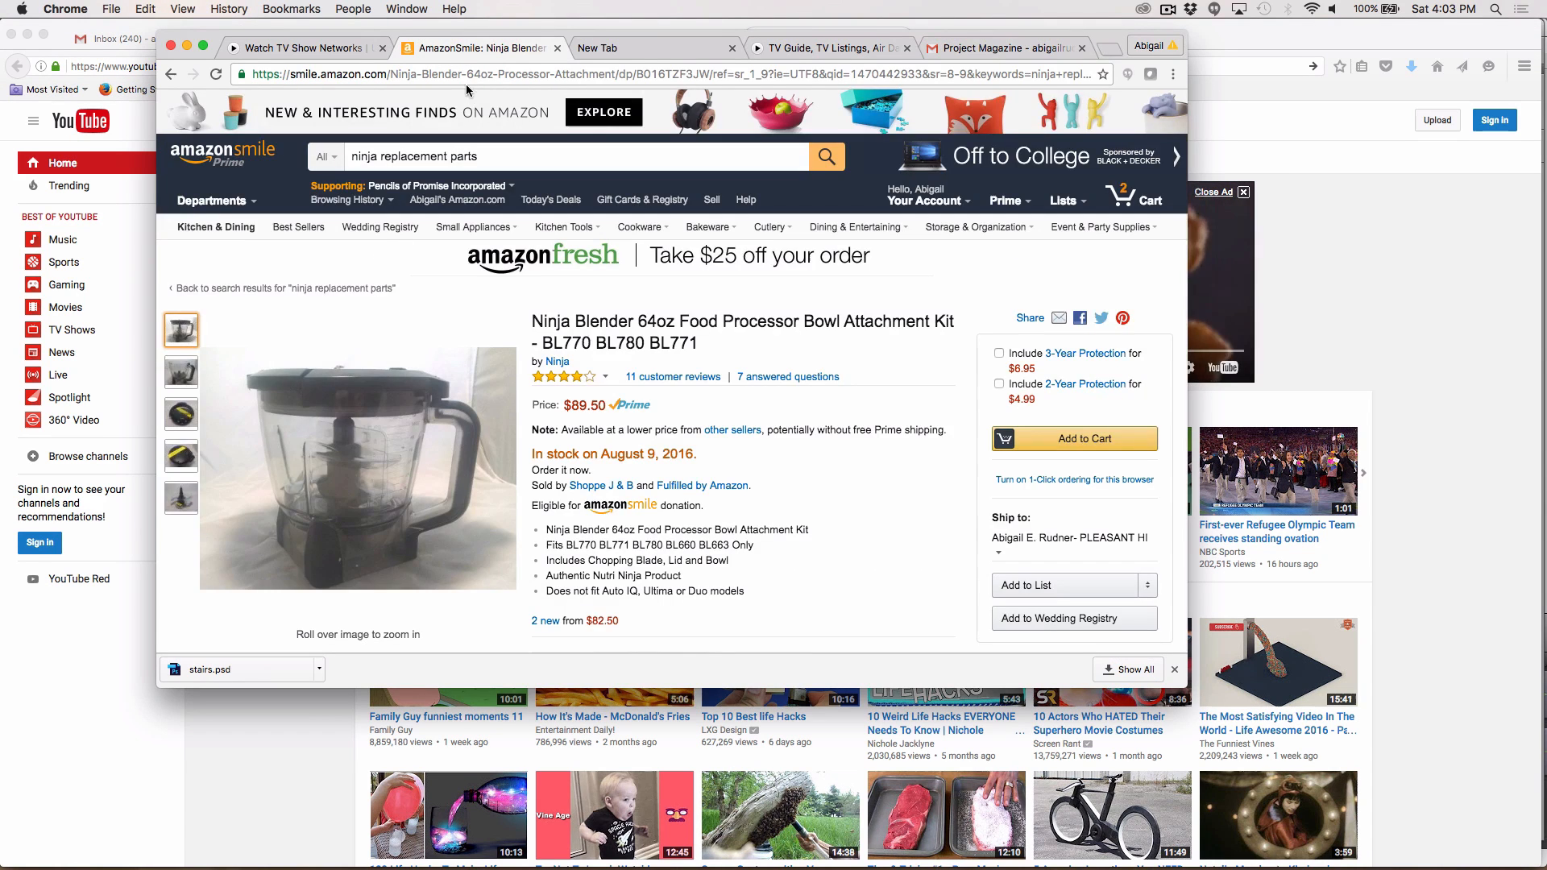
left_click(459, 74)
type("youtube.com")
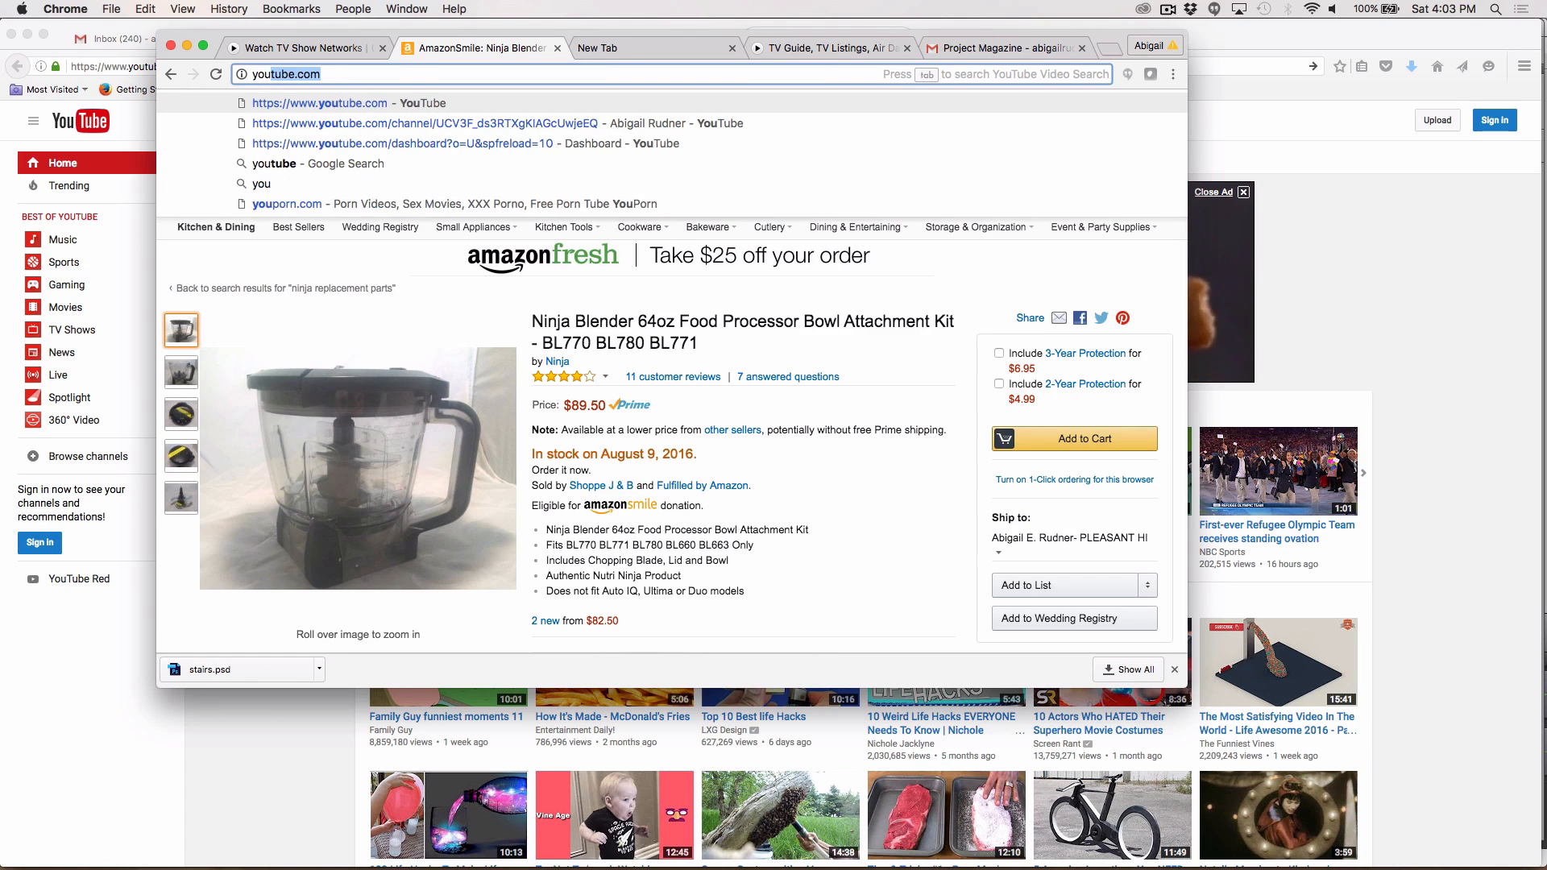
key("Return")
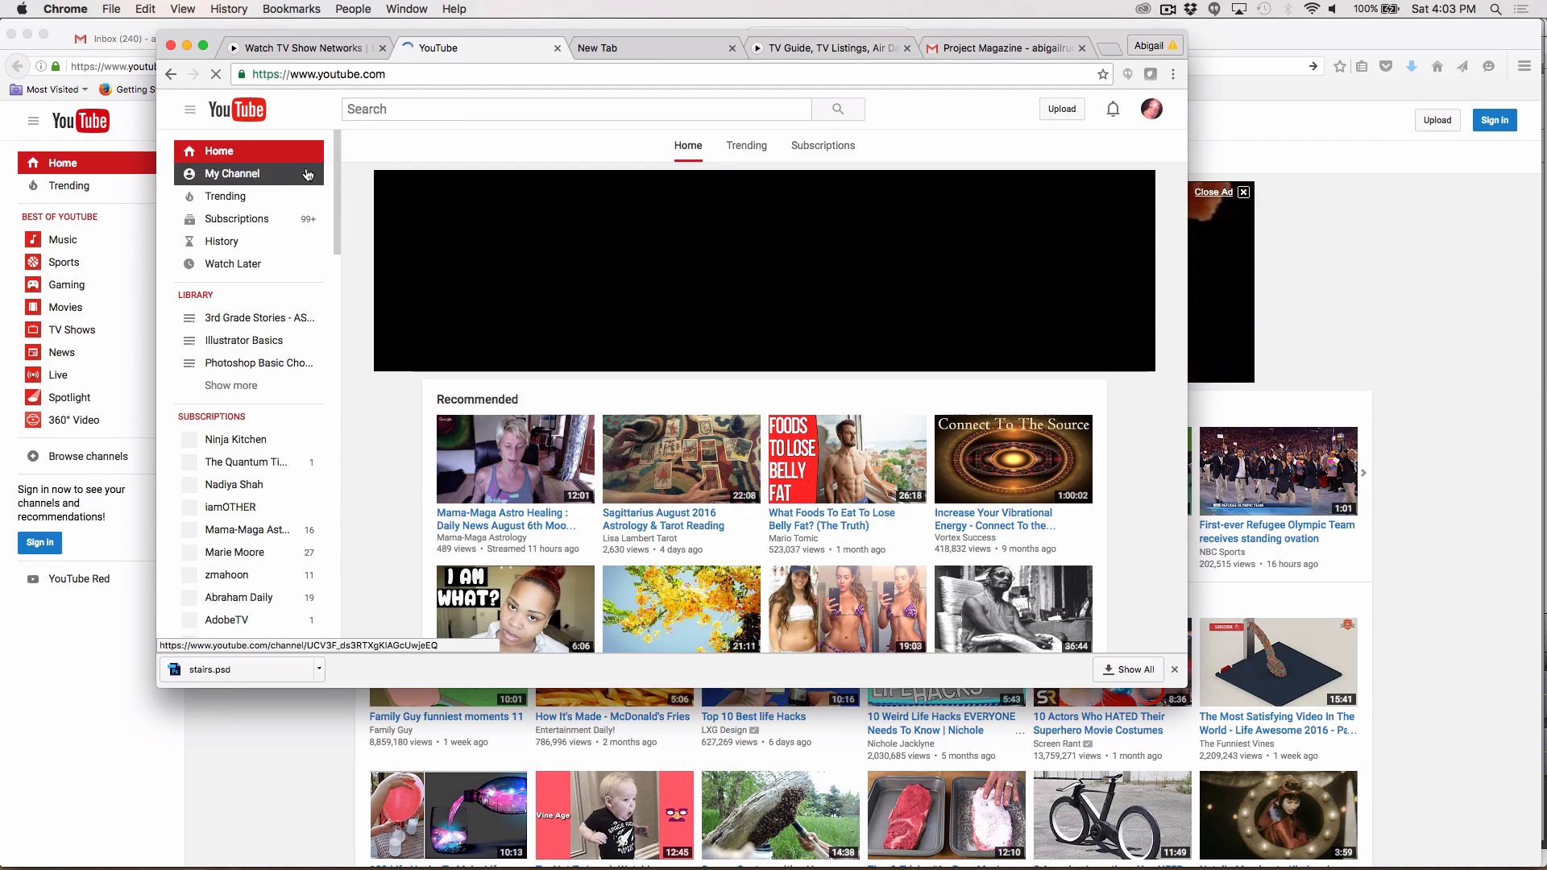
Step: Open your channel's Videos page and enlarge the browser window
left_click(266, 176)
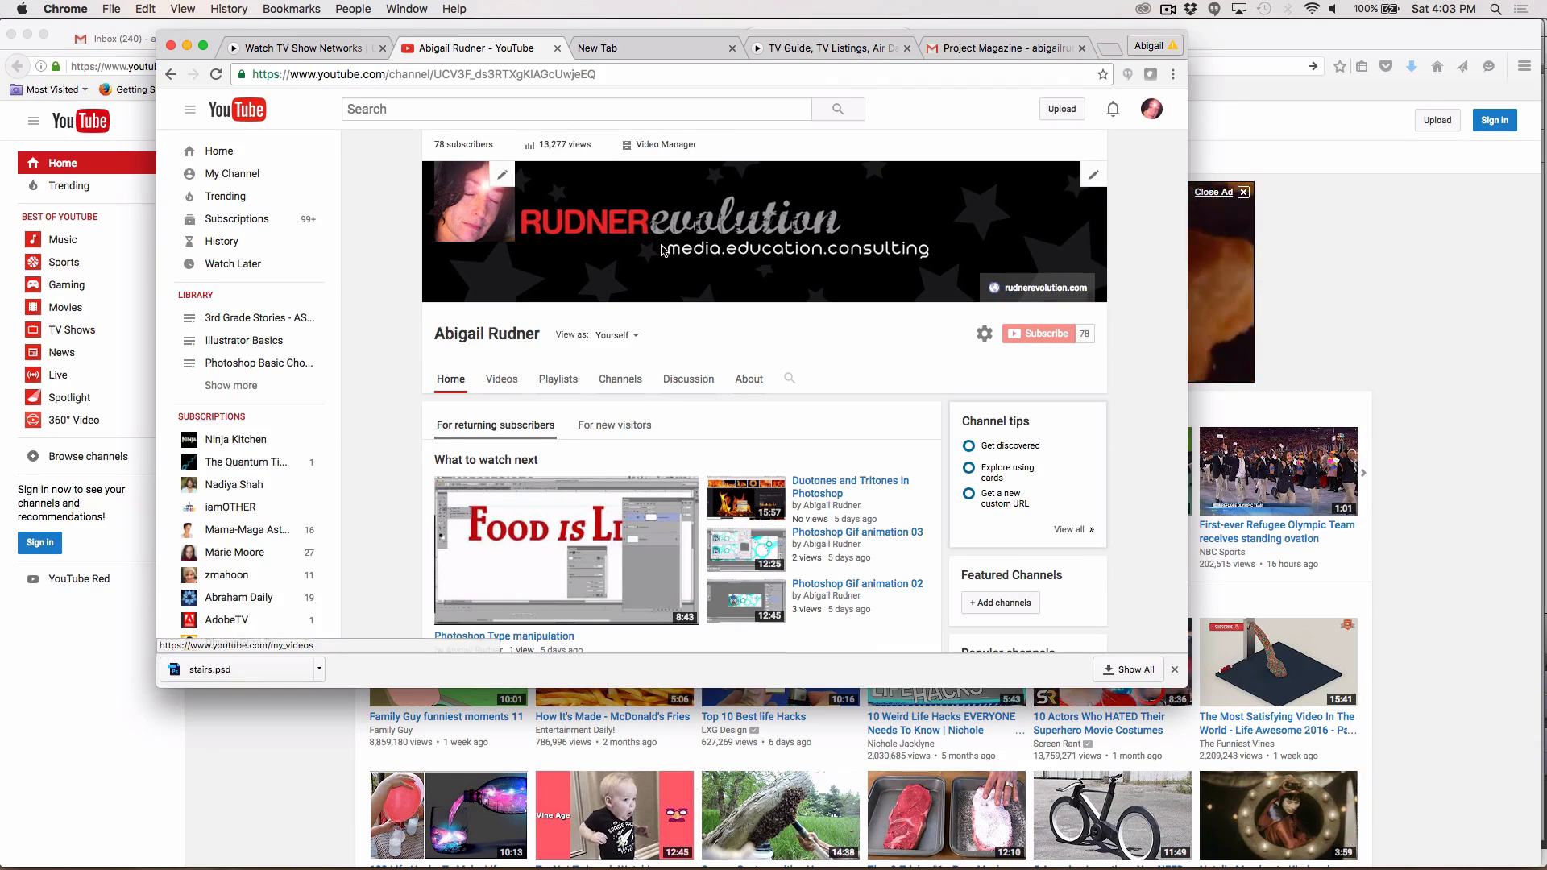
left_click(501, 379)
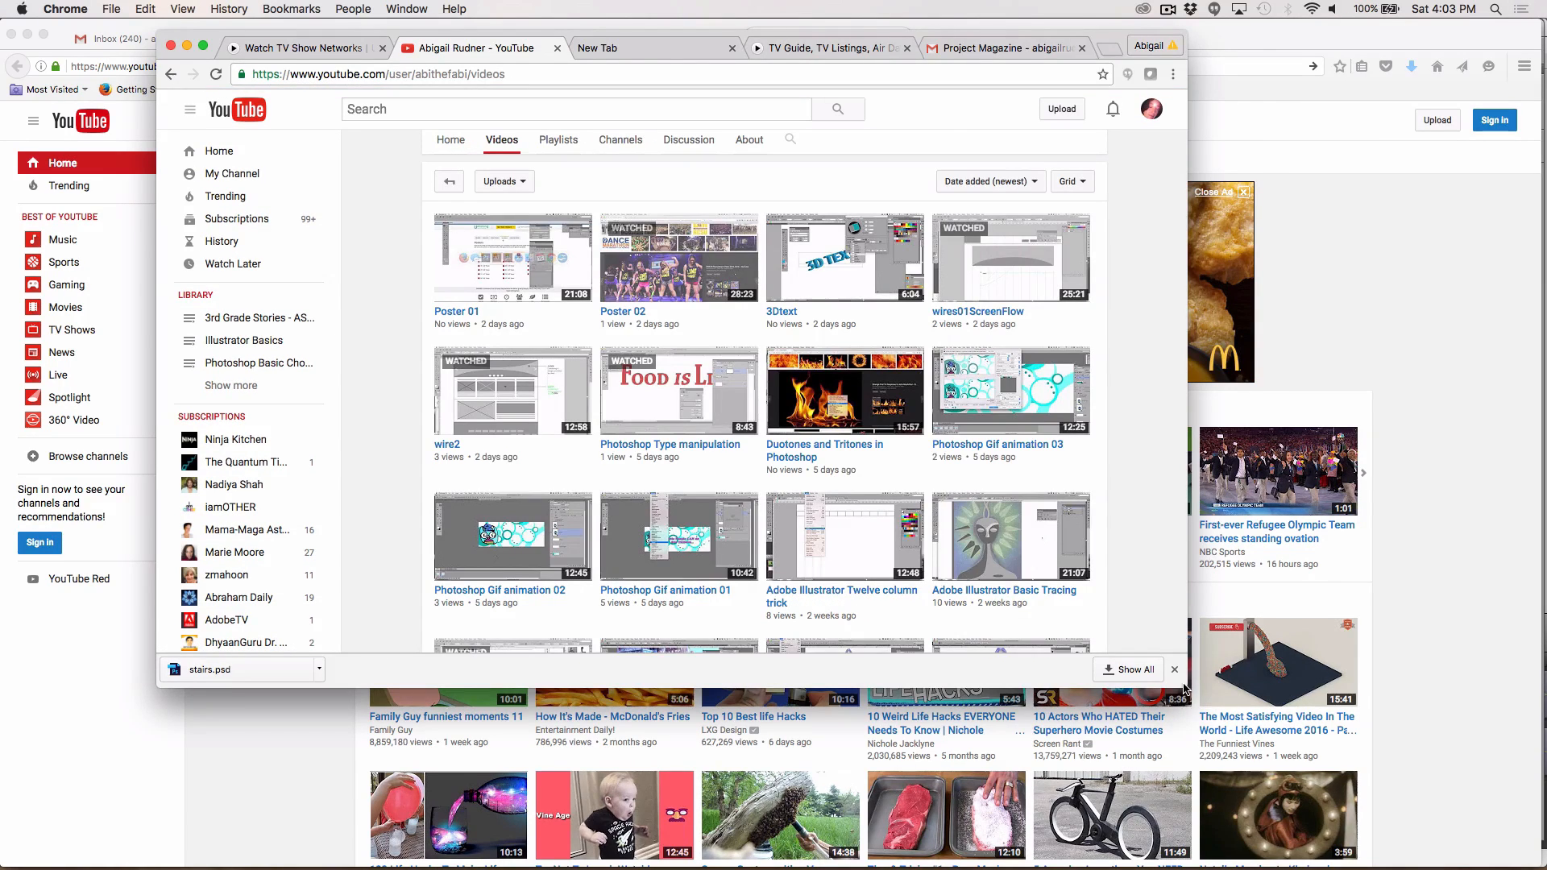
left_click_drag(1184, 685, 1373, 844)
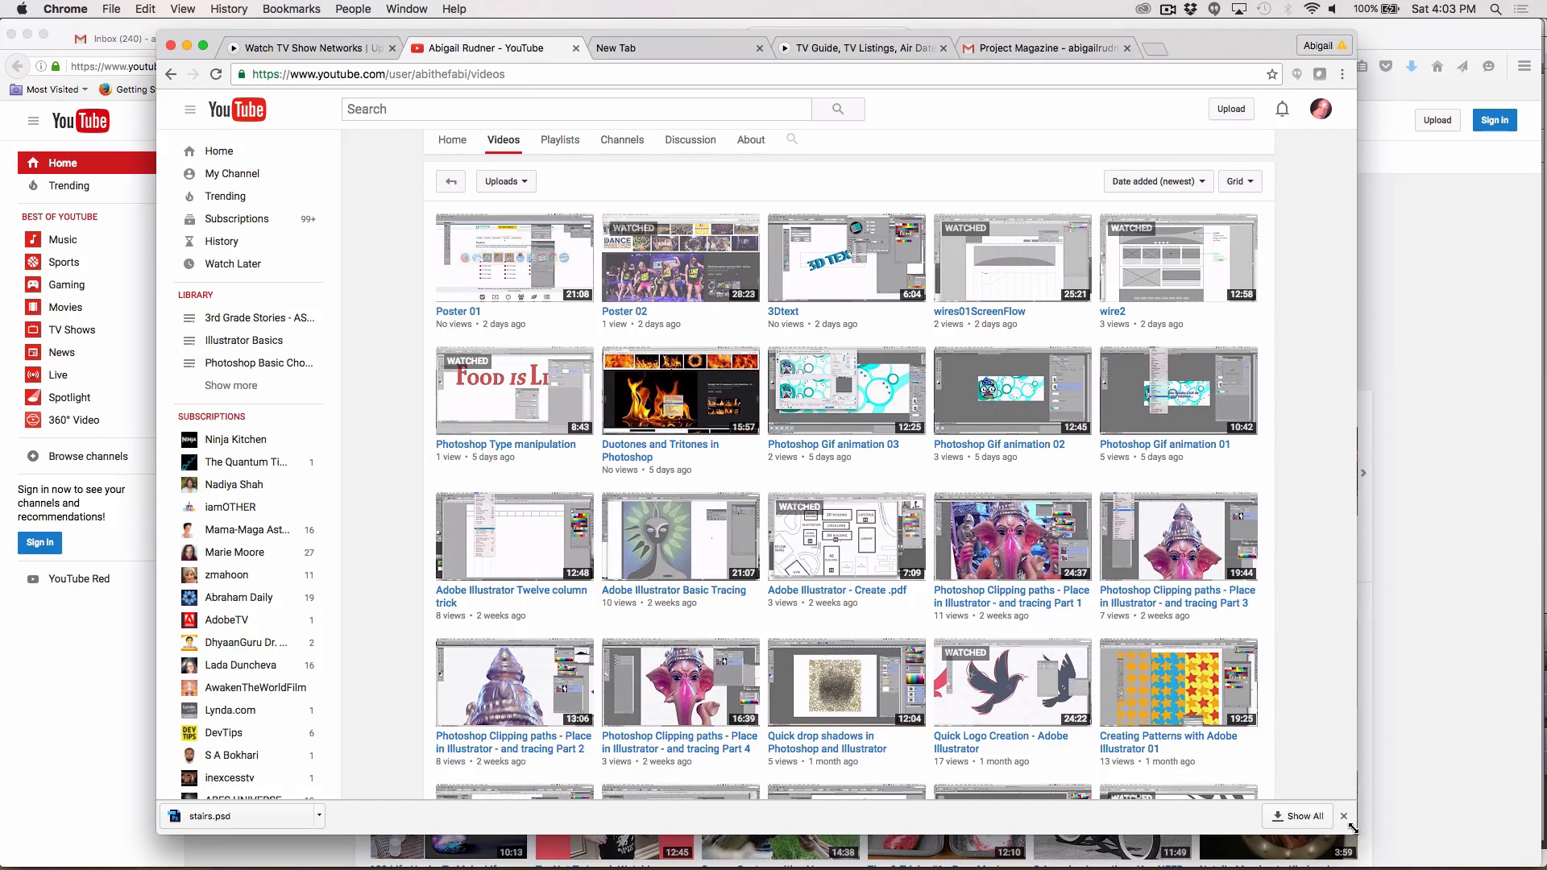
Step: Open and play the wire2 video from the channel's video list
left_click(1168, 280)
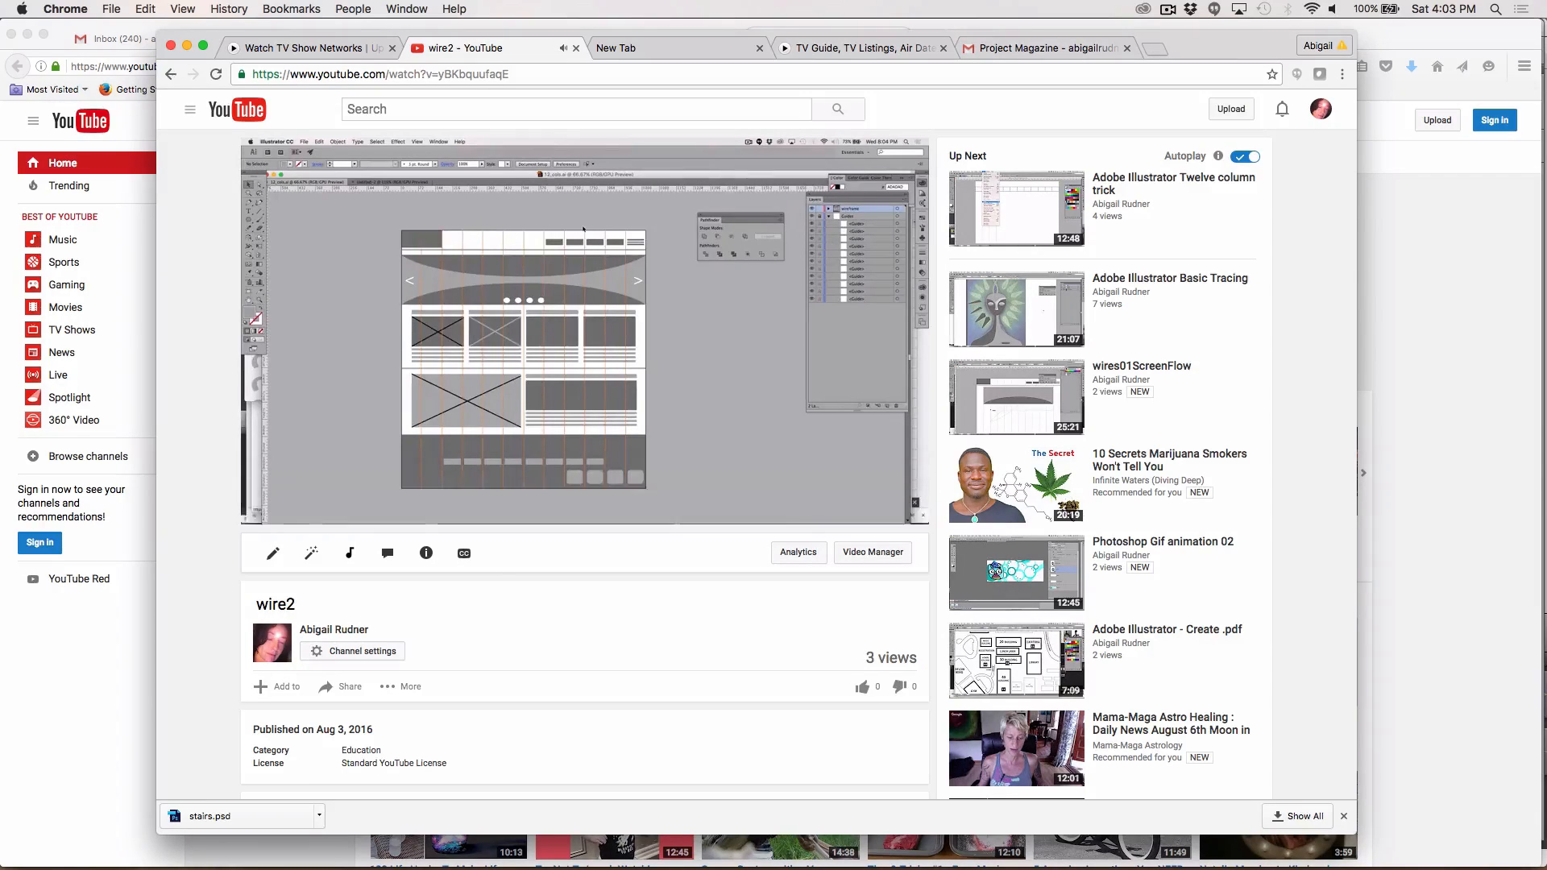
left_click(303, 510)
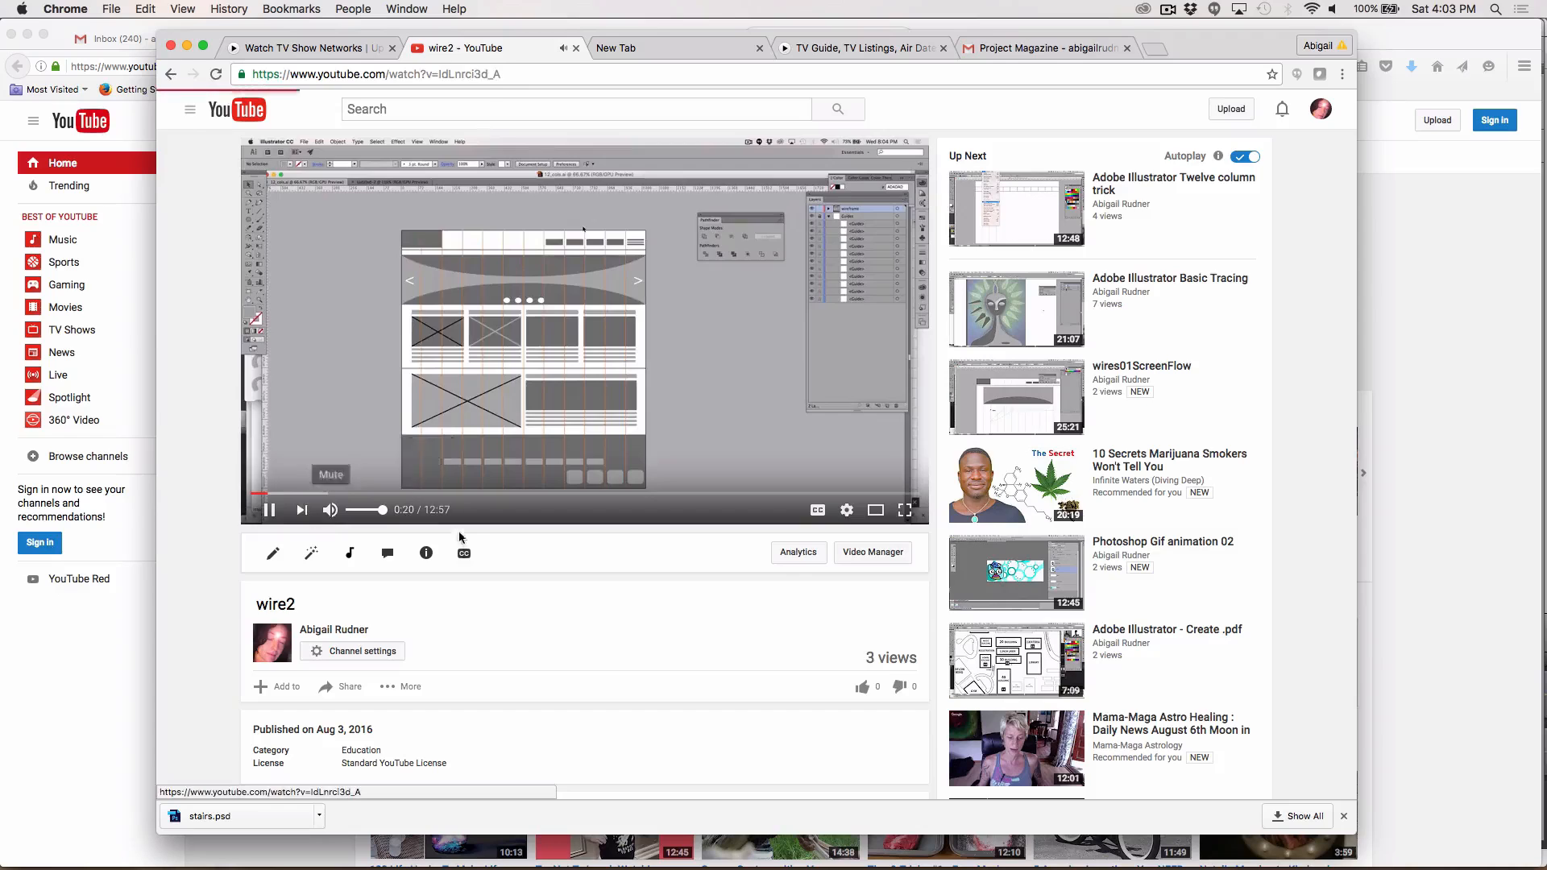
key("super+Tab")
key("super+Tab")
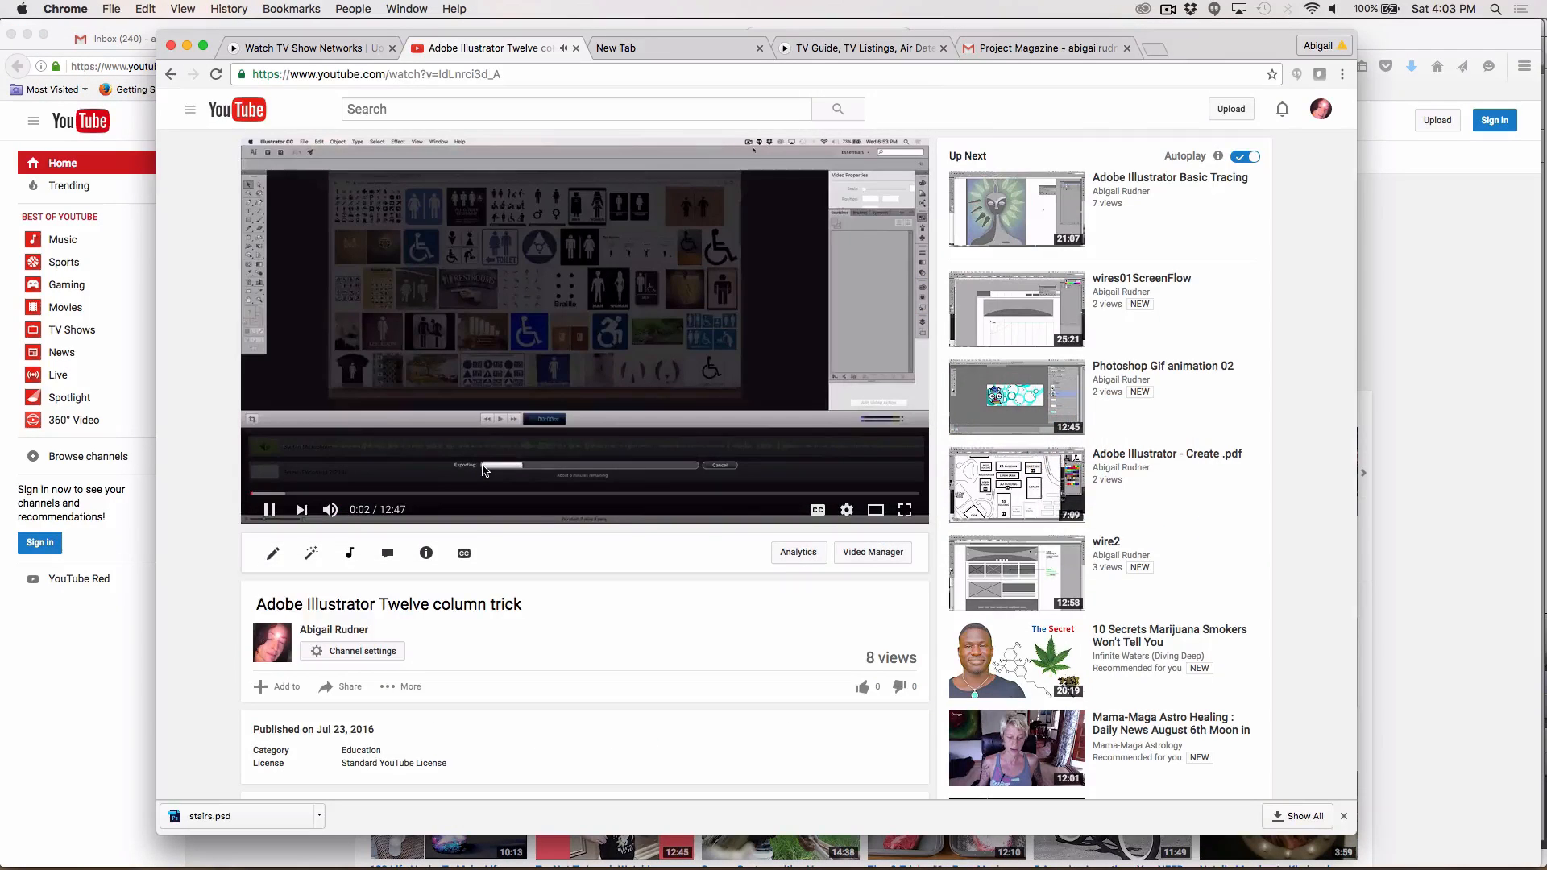
Step: Close the video tab and switch back to Photoshop
key("super+w")
key("super+Tab")
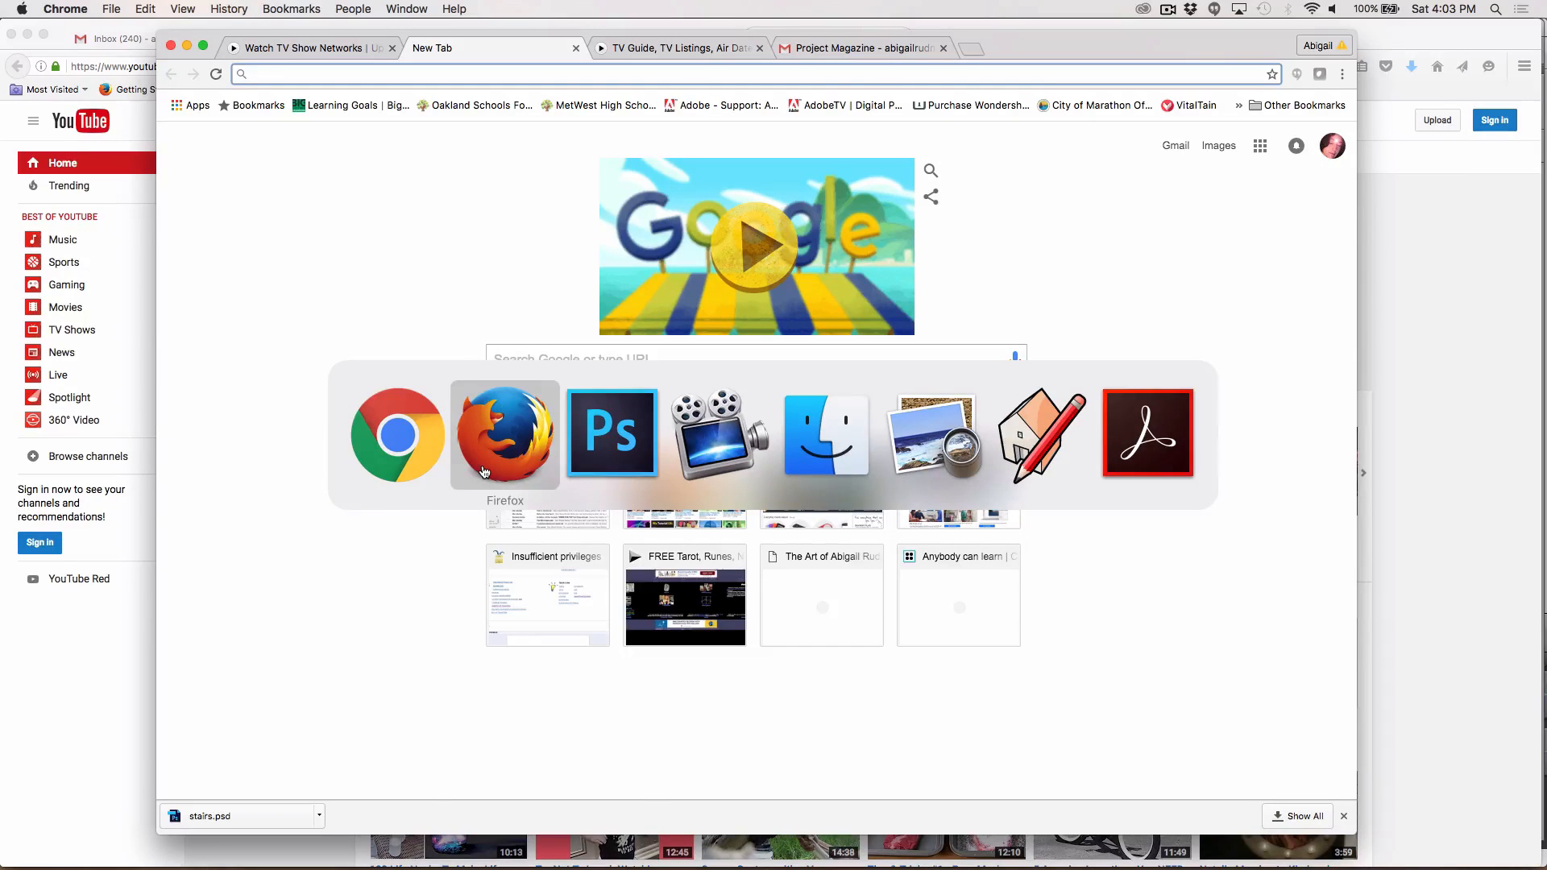
key("super+Tab")
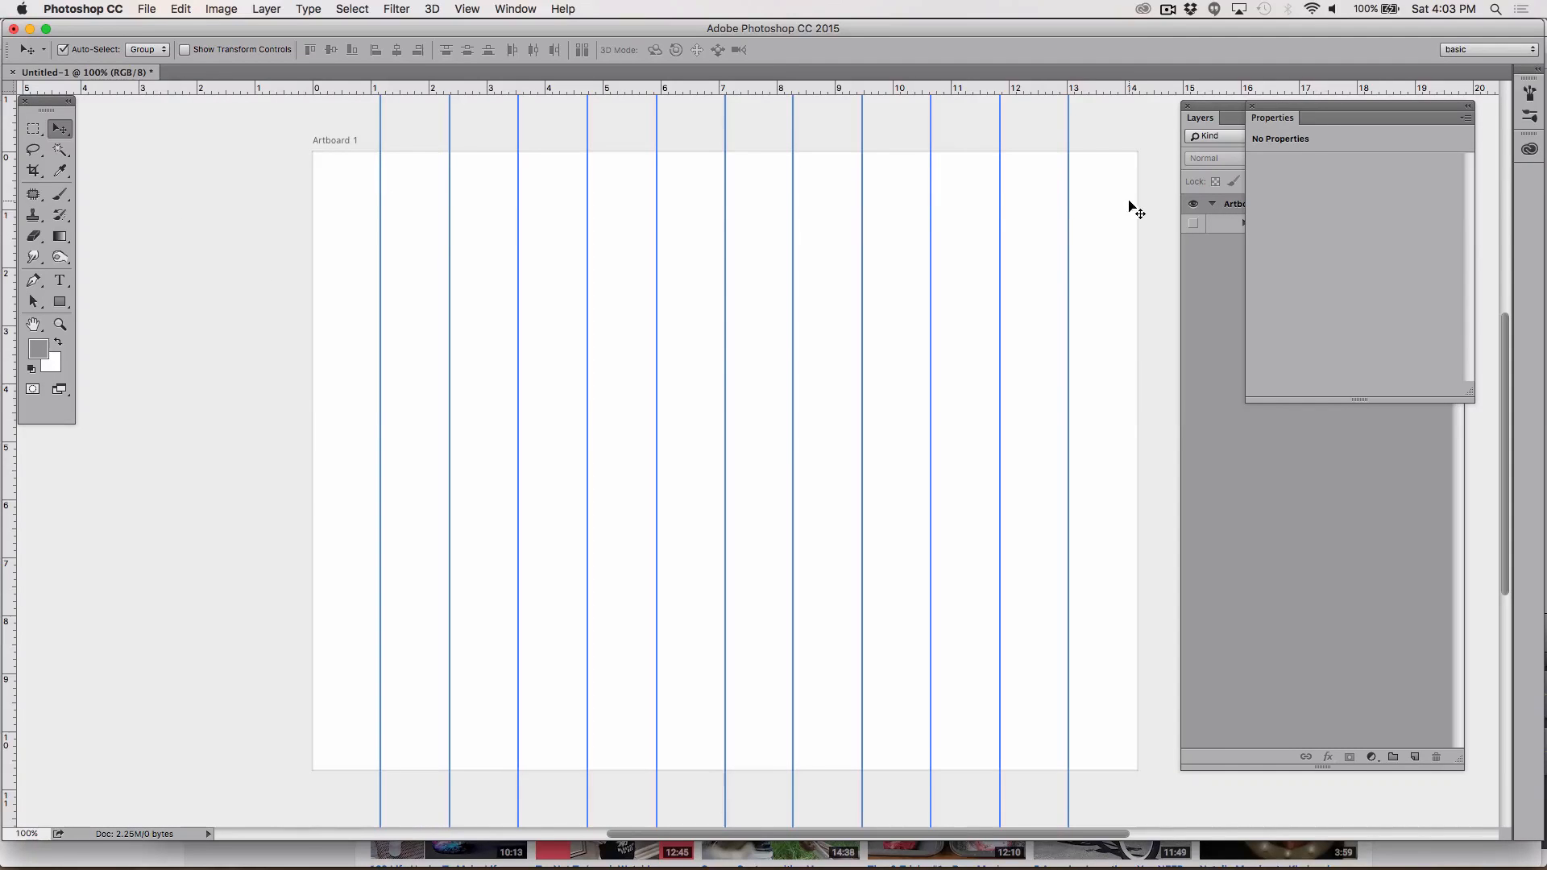
Step: Expand the boxes layer group and turn on its visibility to show the row of rectangles
left_click(1339, 484)
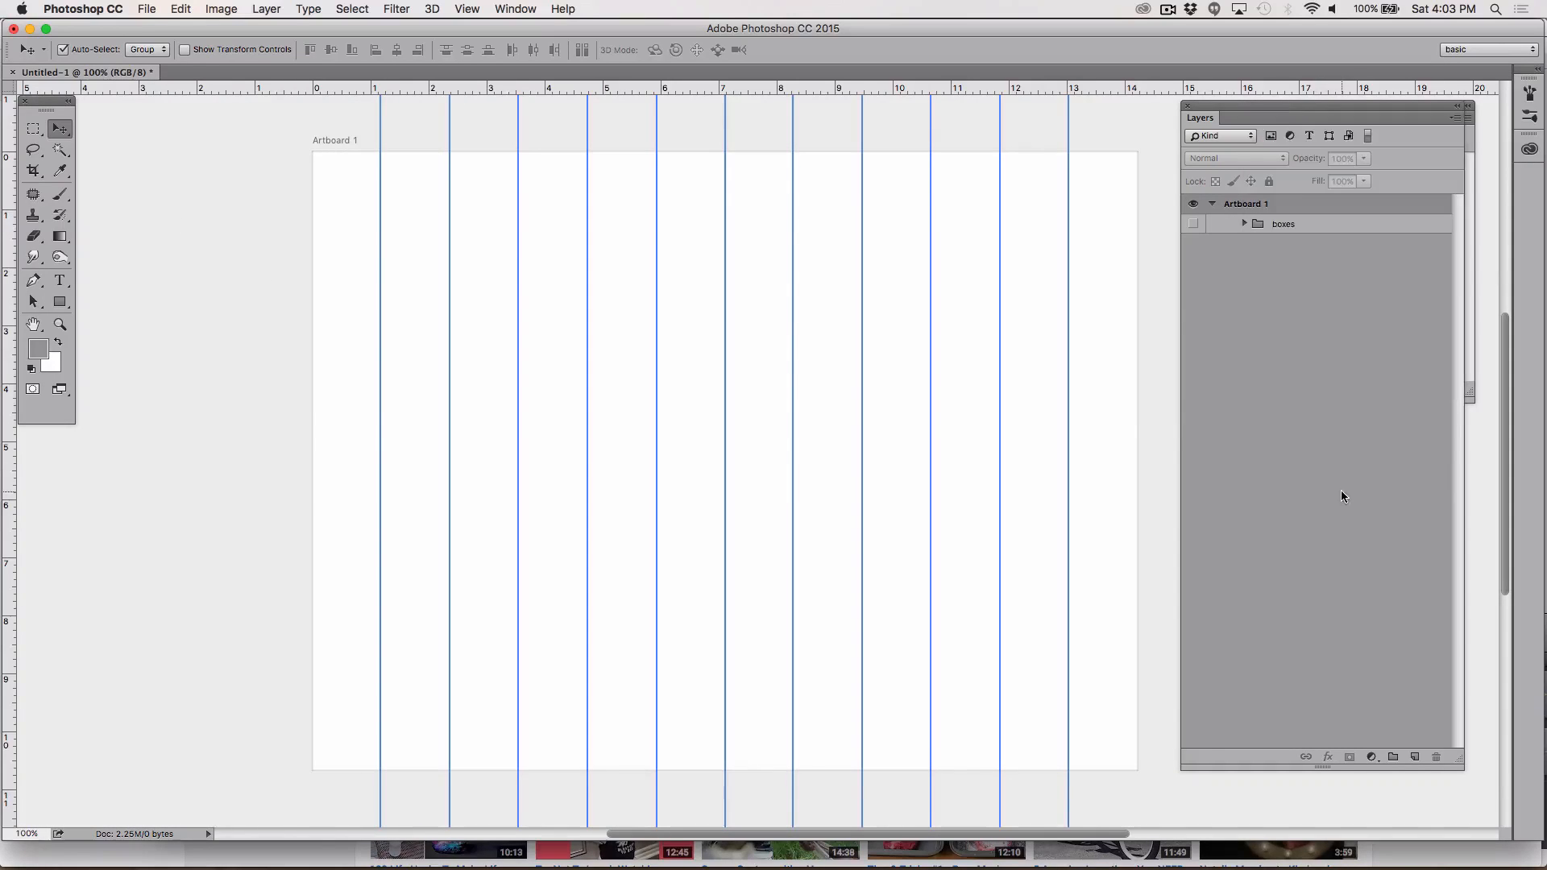
left_click(1246, 225)
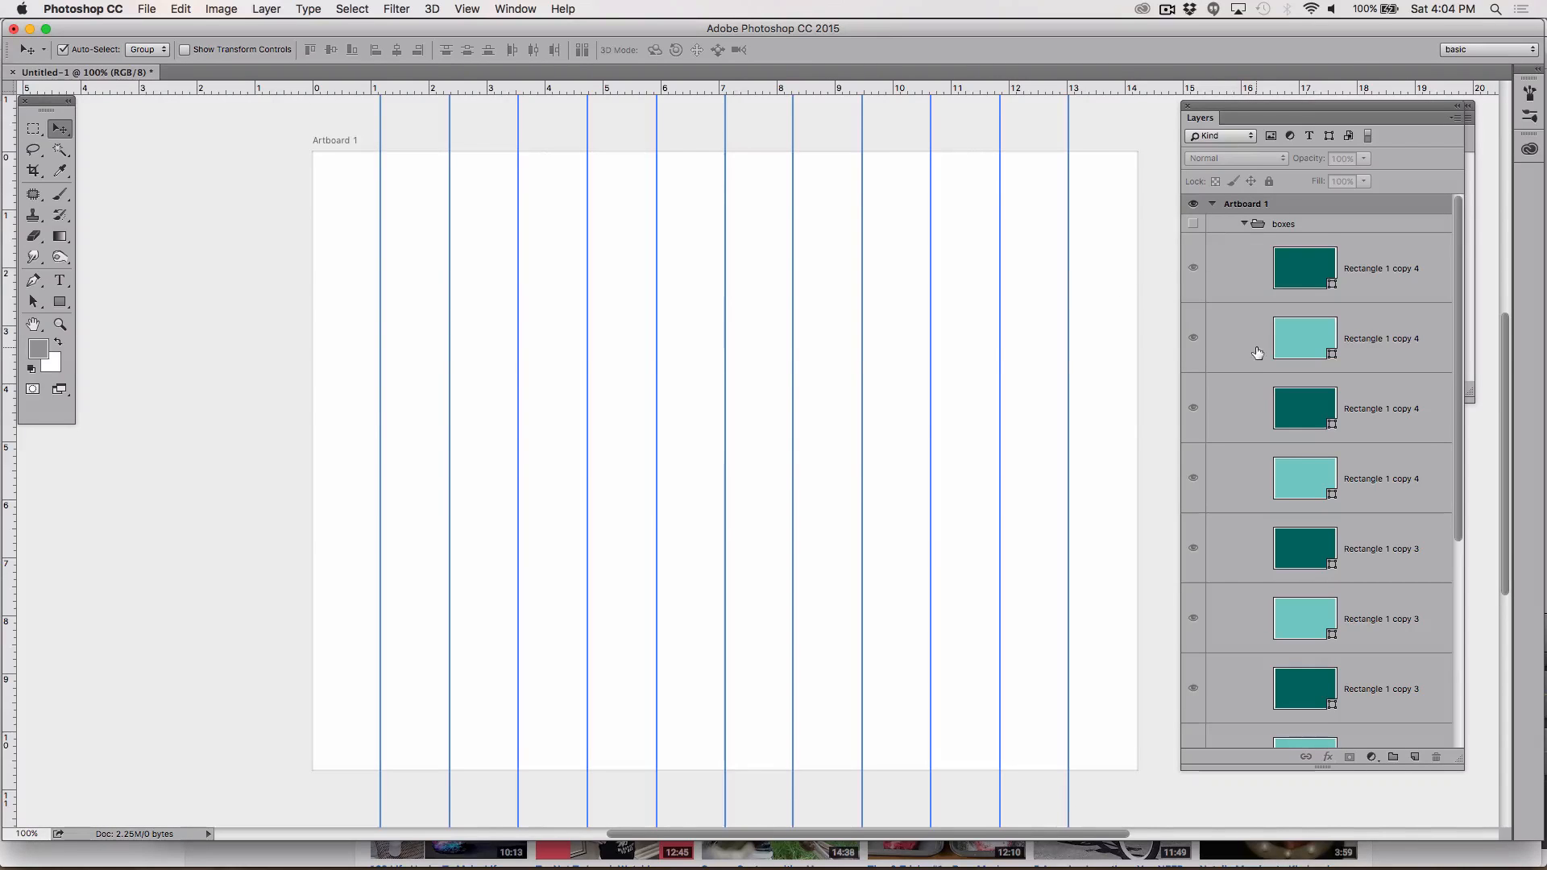
left_click(1195, 224)
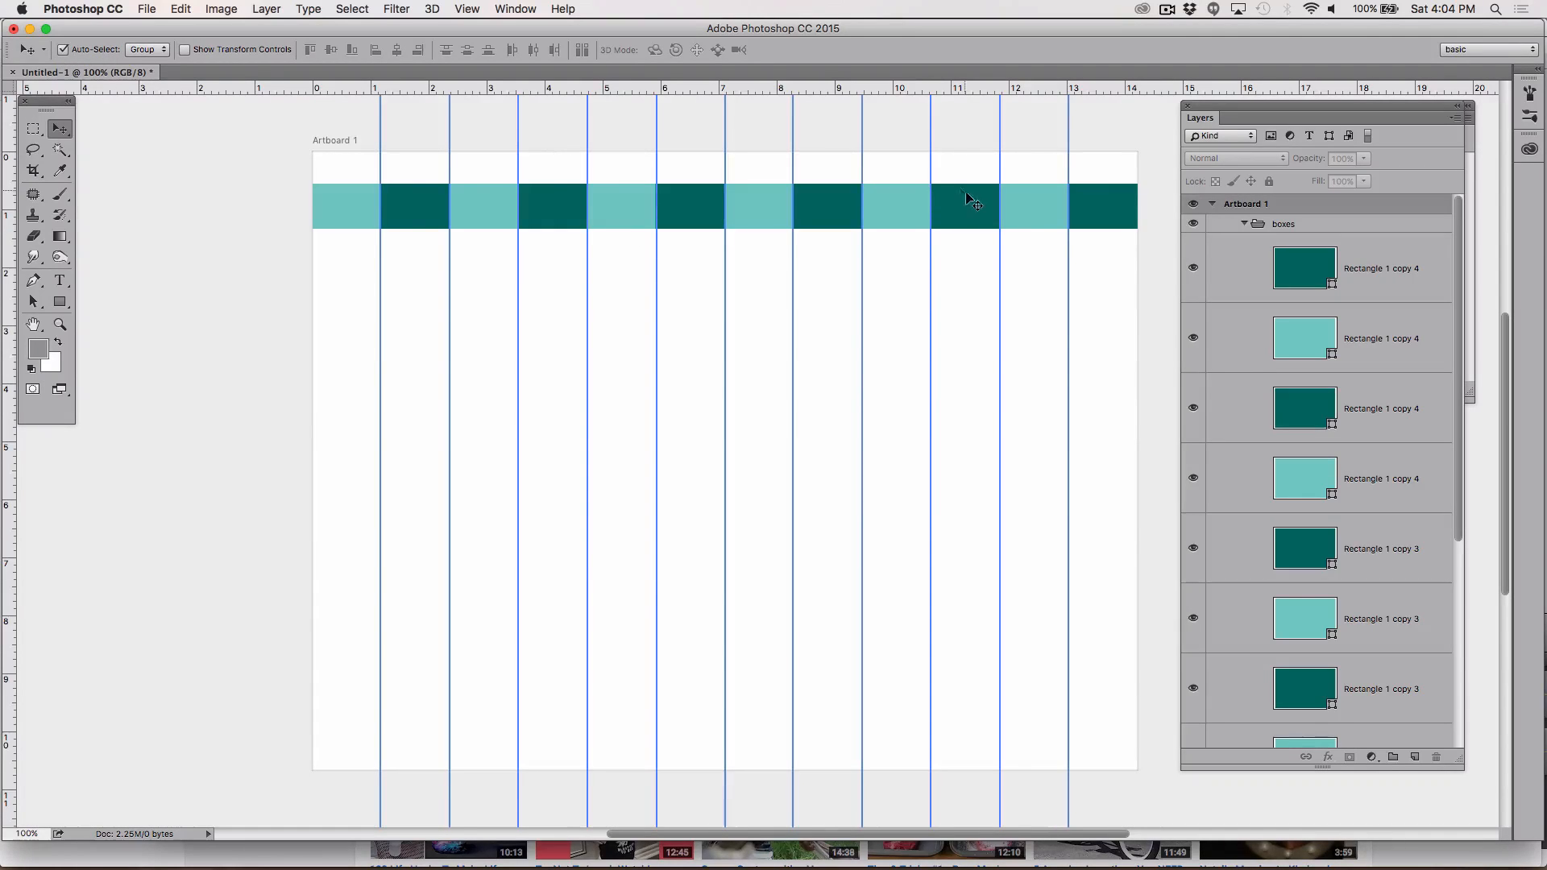
Step: Try to move the boxes group downward on the artboard
left_click(1029, 218)
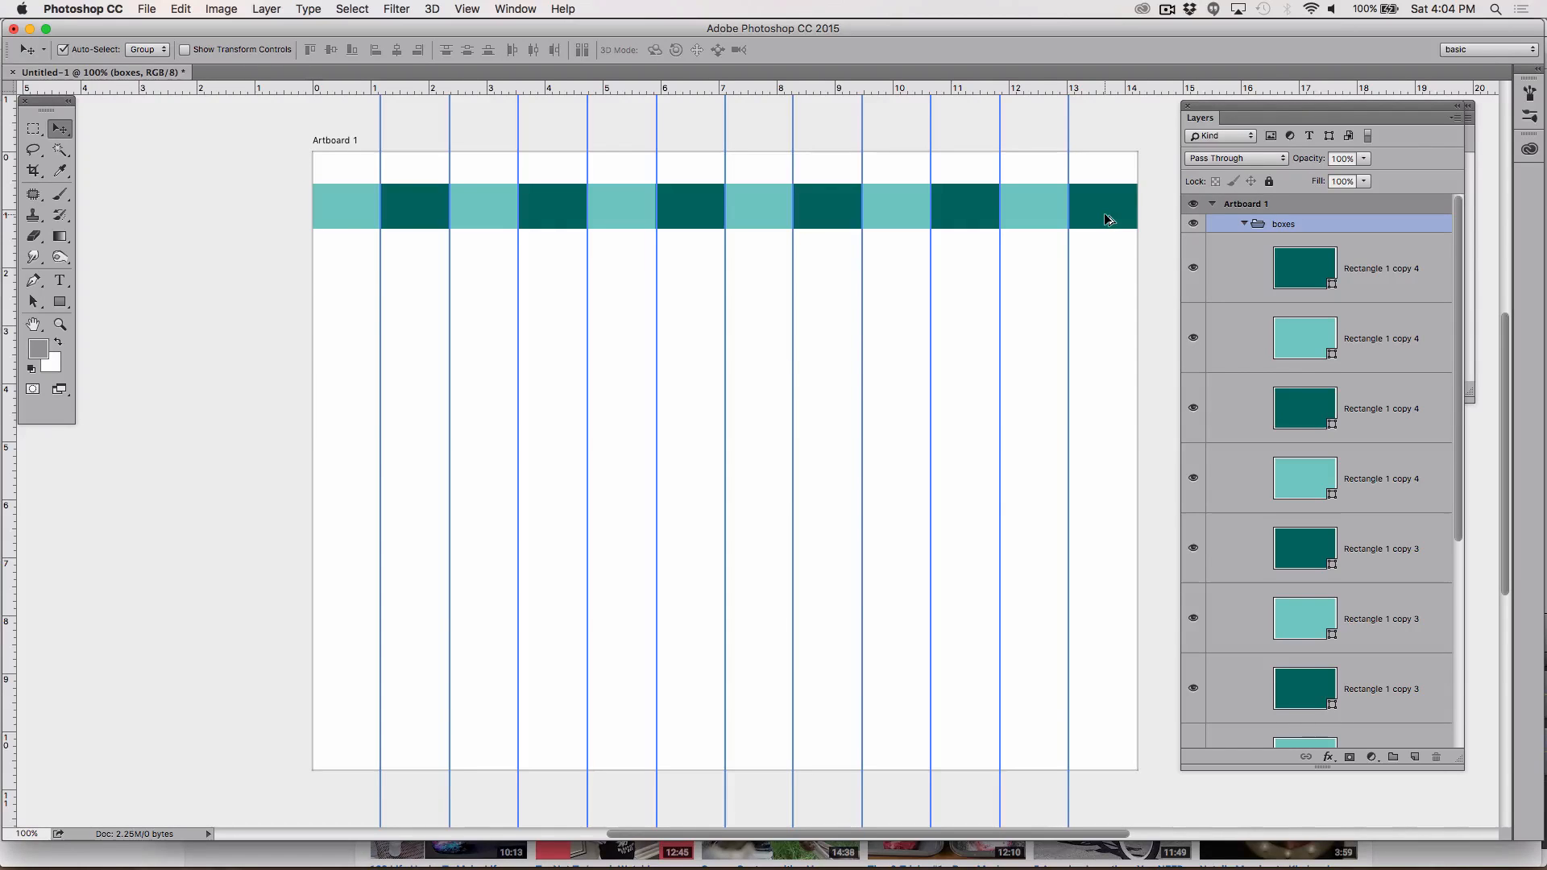
left_click_drag(1109, 219, 1110, 241)
key("super+z")
Step: Try to move the top two rectangle layers downward
left_click(1383, 401)
left_click(1381, 277)
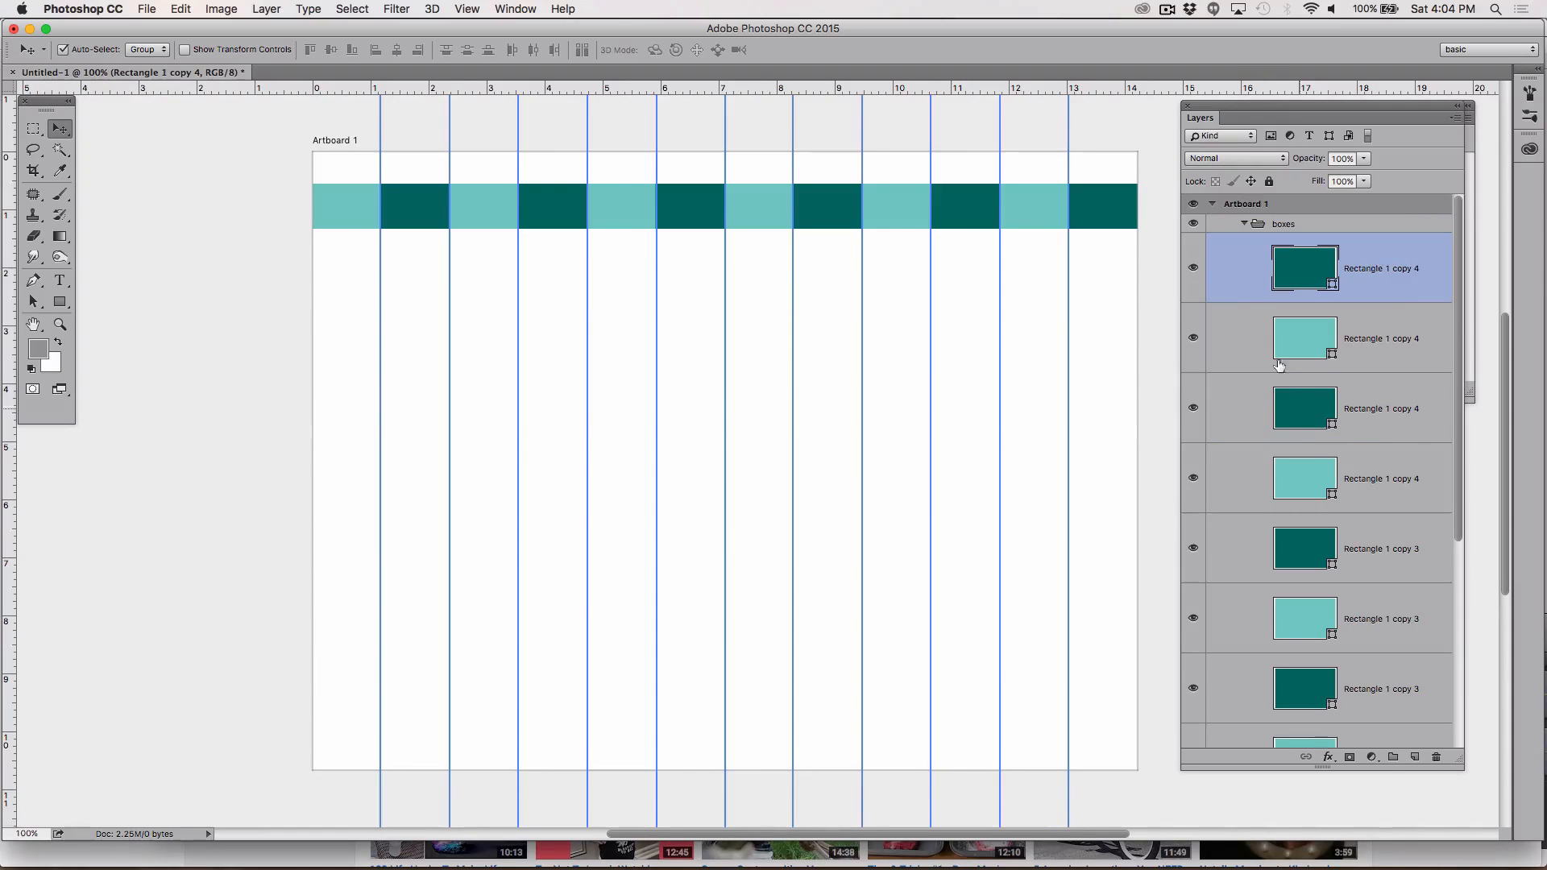
left_click(1193, 269)
left_click(1192, 271)
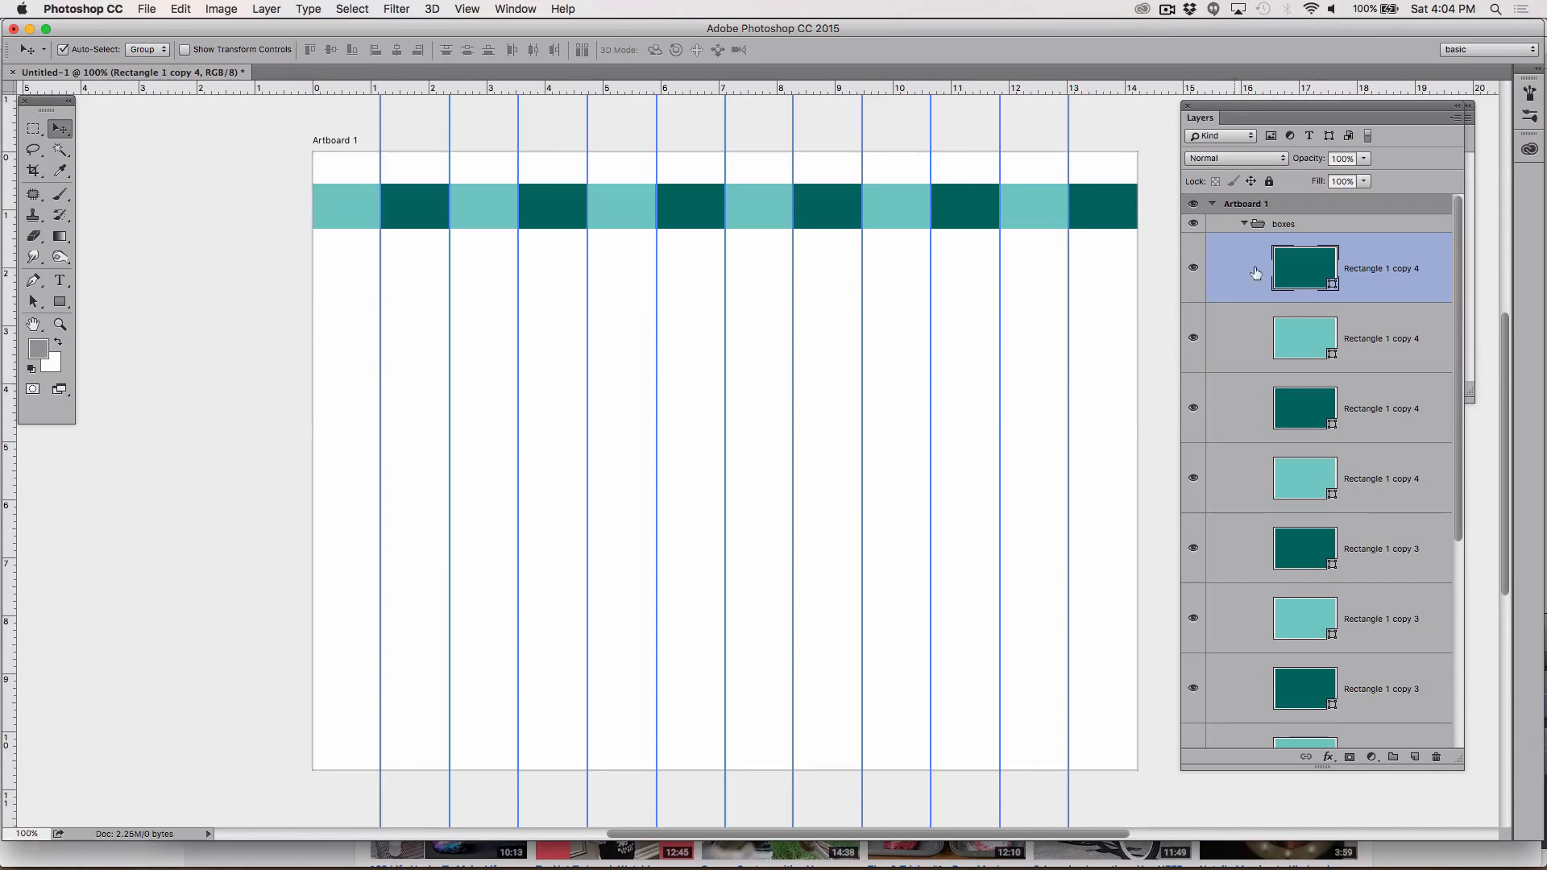
left_click(1380, 337, "shift")
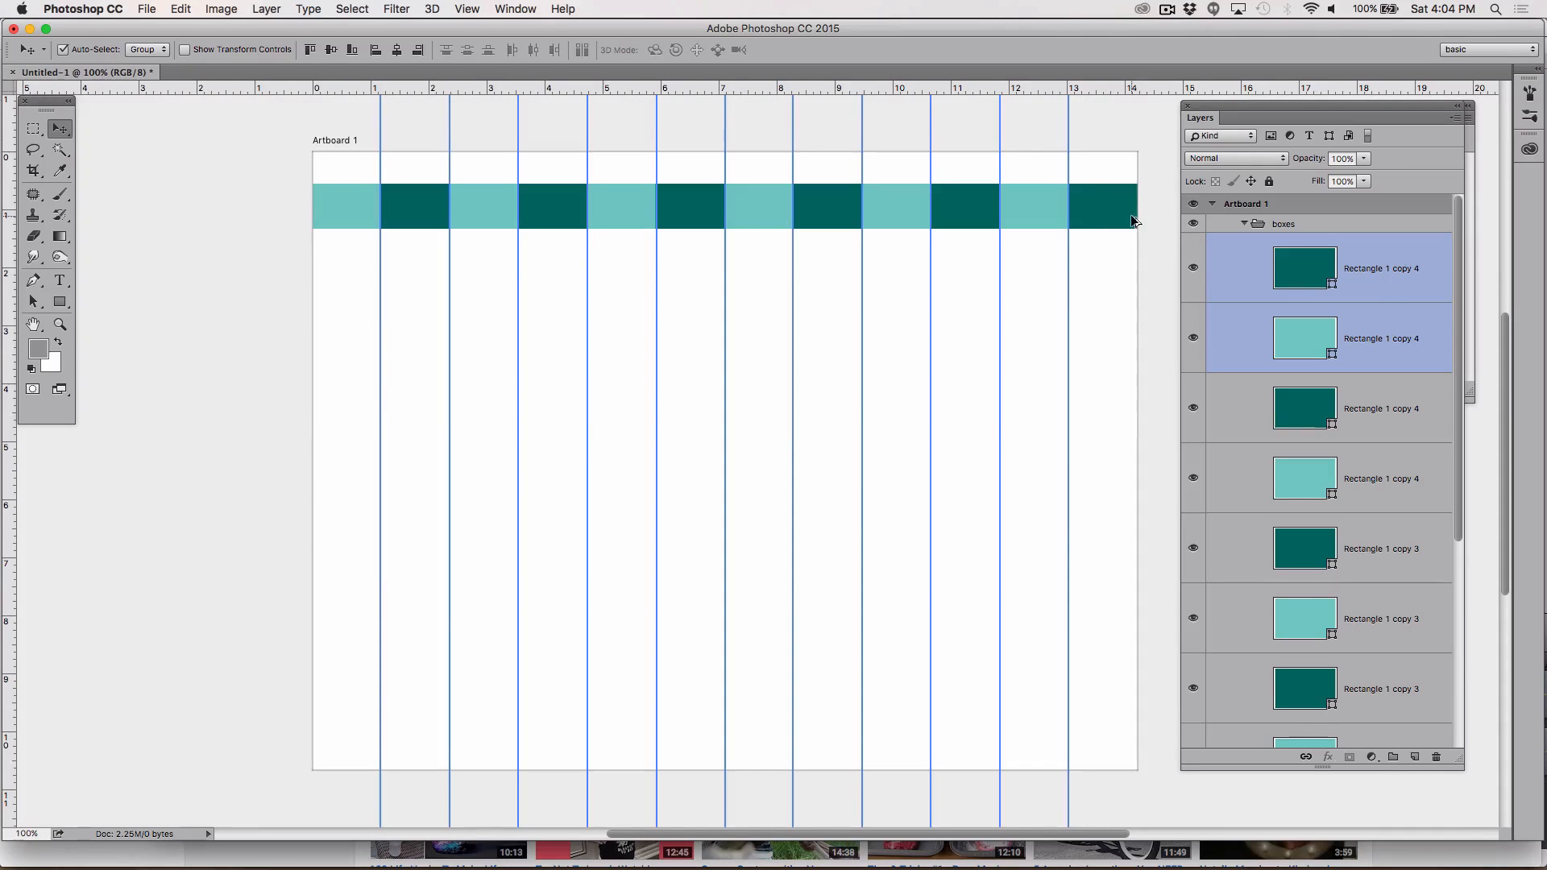
left_click_drag(1115, 214, 1115, 271)
key("super+z")
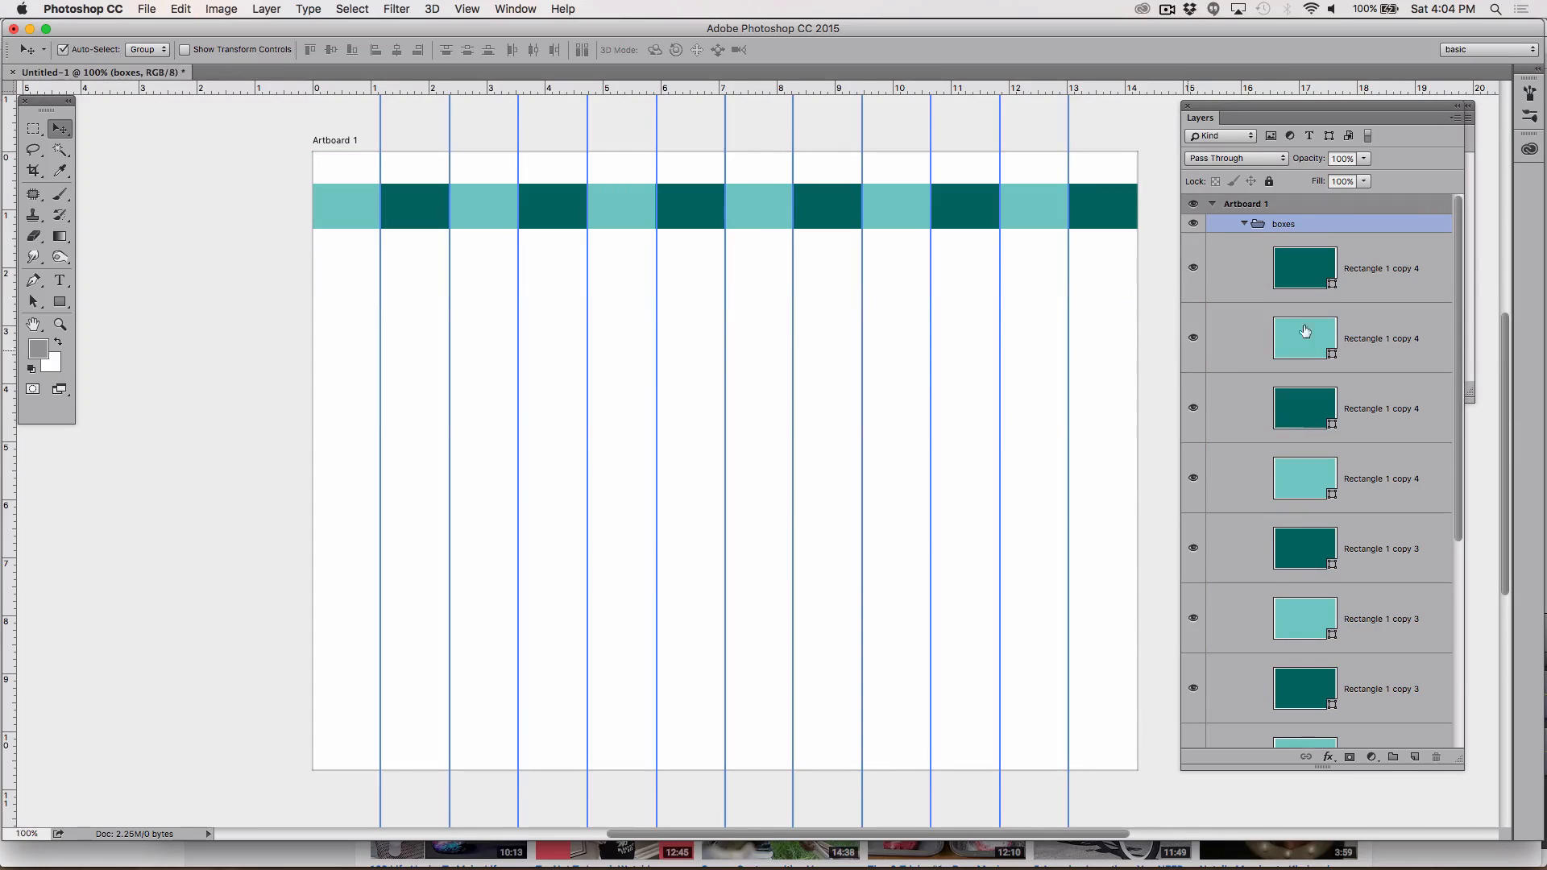
Step: Turn off Auto-Select and duplicate the rightmost dark rectangle, placing the copy just below the row
left_click(1439, 364)
left_click(1359, 253)
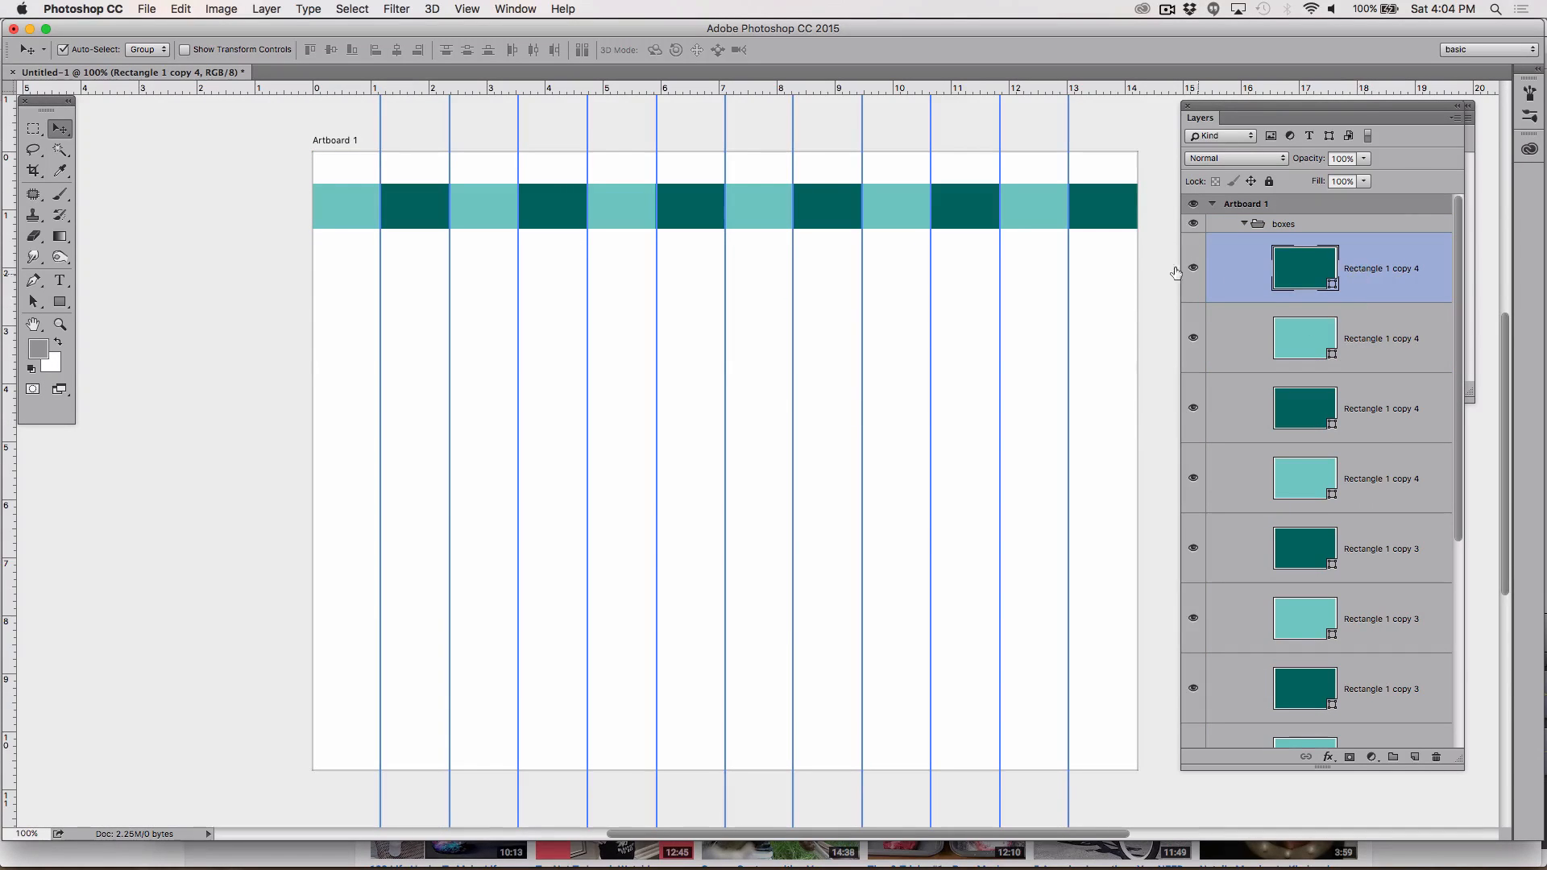
left_click(63, 50)
left_click_drag(1112, 220, 1110, 266)
key("super+z")
left_click_drag(1104, 221, 1108, 280)
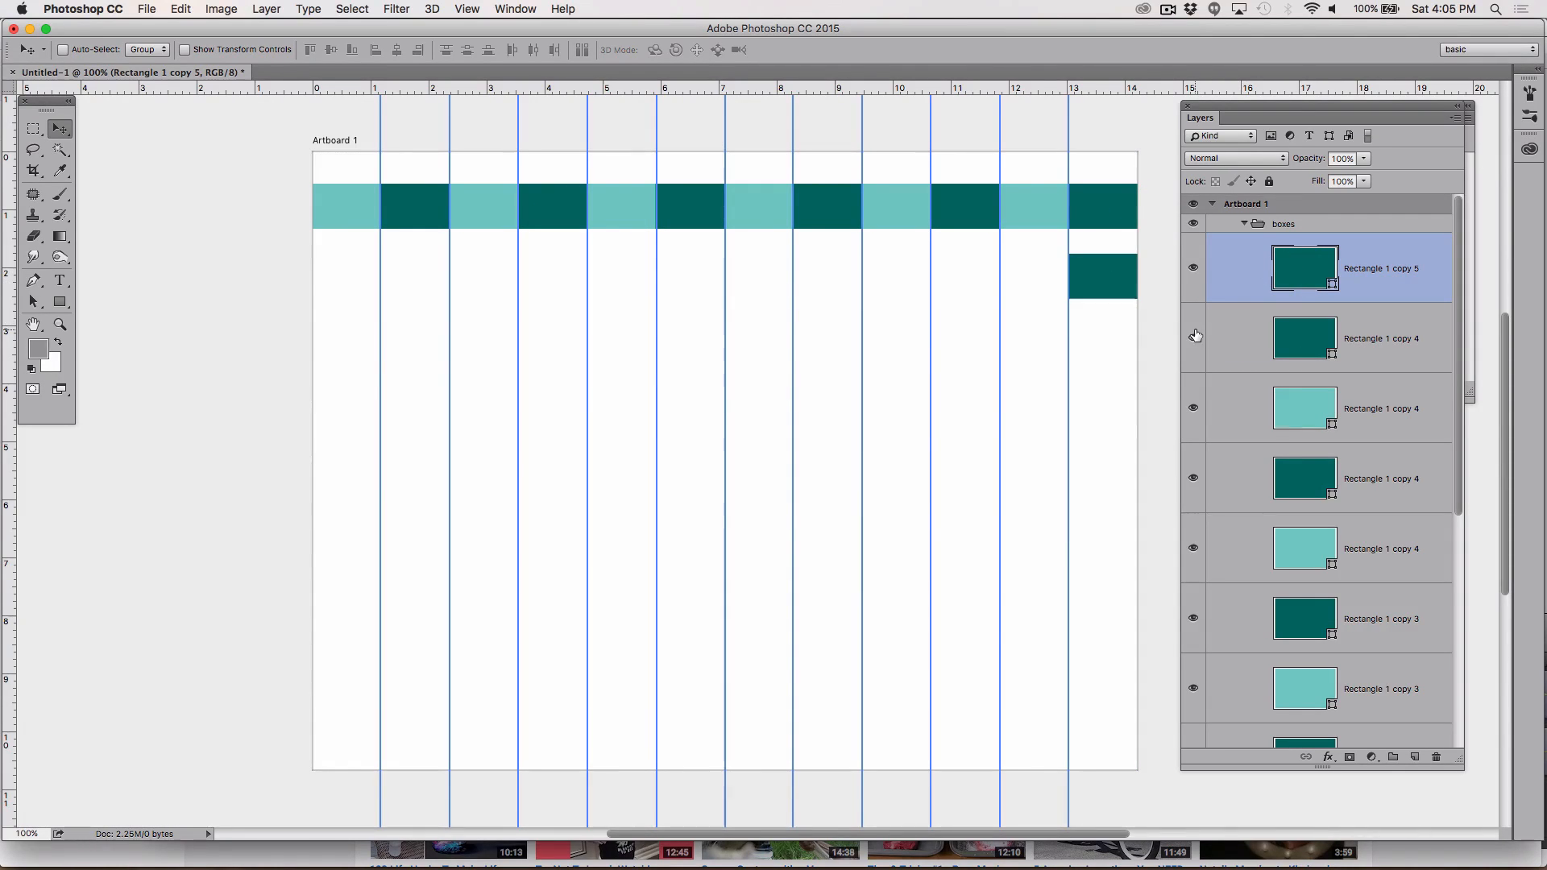
Step: Hide all the other rectangle layers so only the new copy stays visible
left_click_drag(1195, 336, 1196, 792)
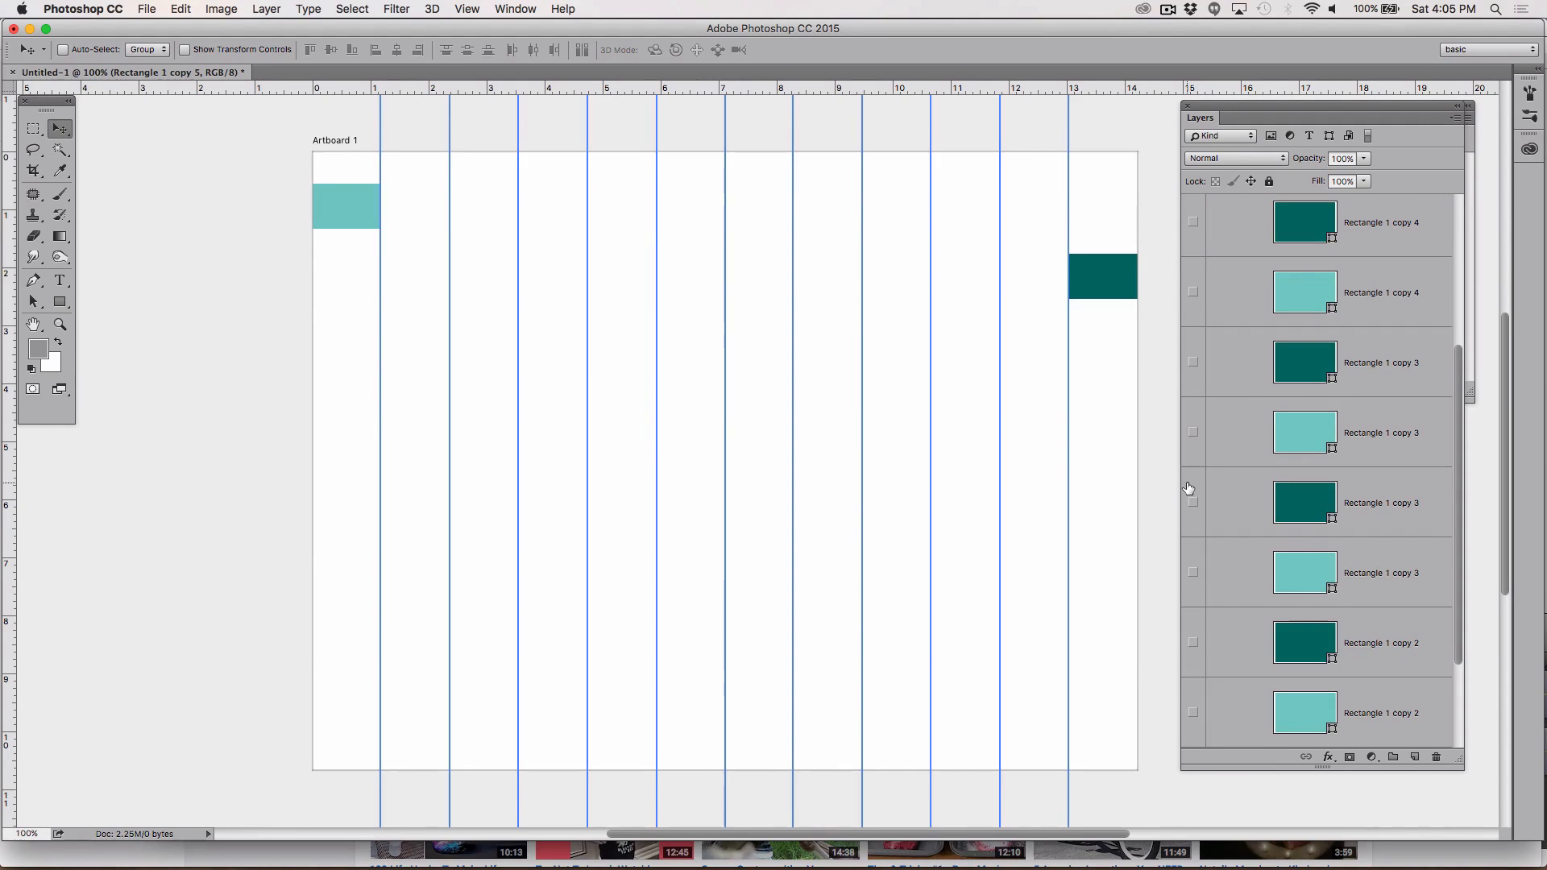
scroll(1188, 488, "down", 2)
left_click(1194, 712)
scroll(1319, 634, "up", 5)
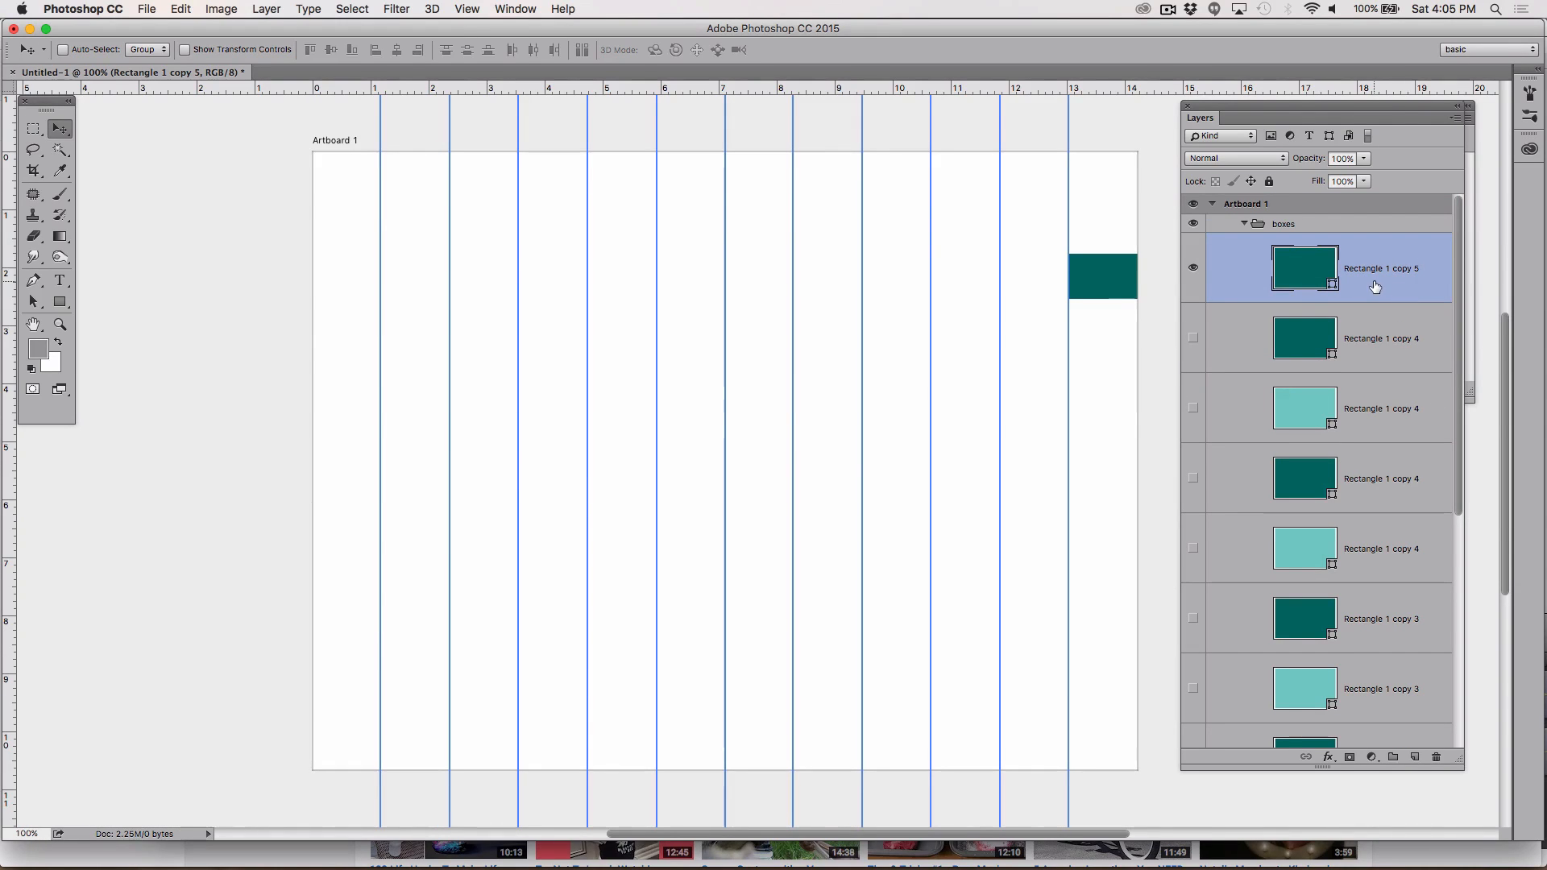
Step: Move the copied rectangle layer out of the boxes group and collapse the group
left_click_drag(1374, 286, 1366, 220)
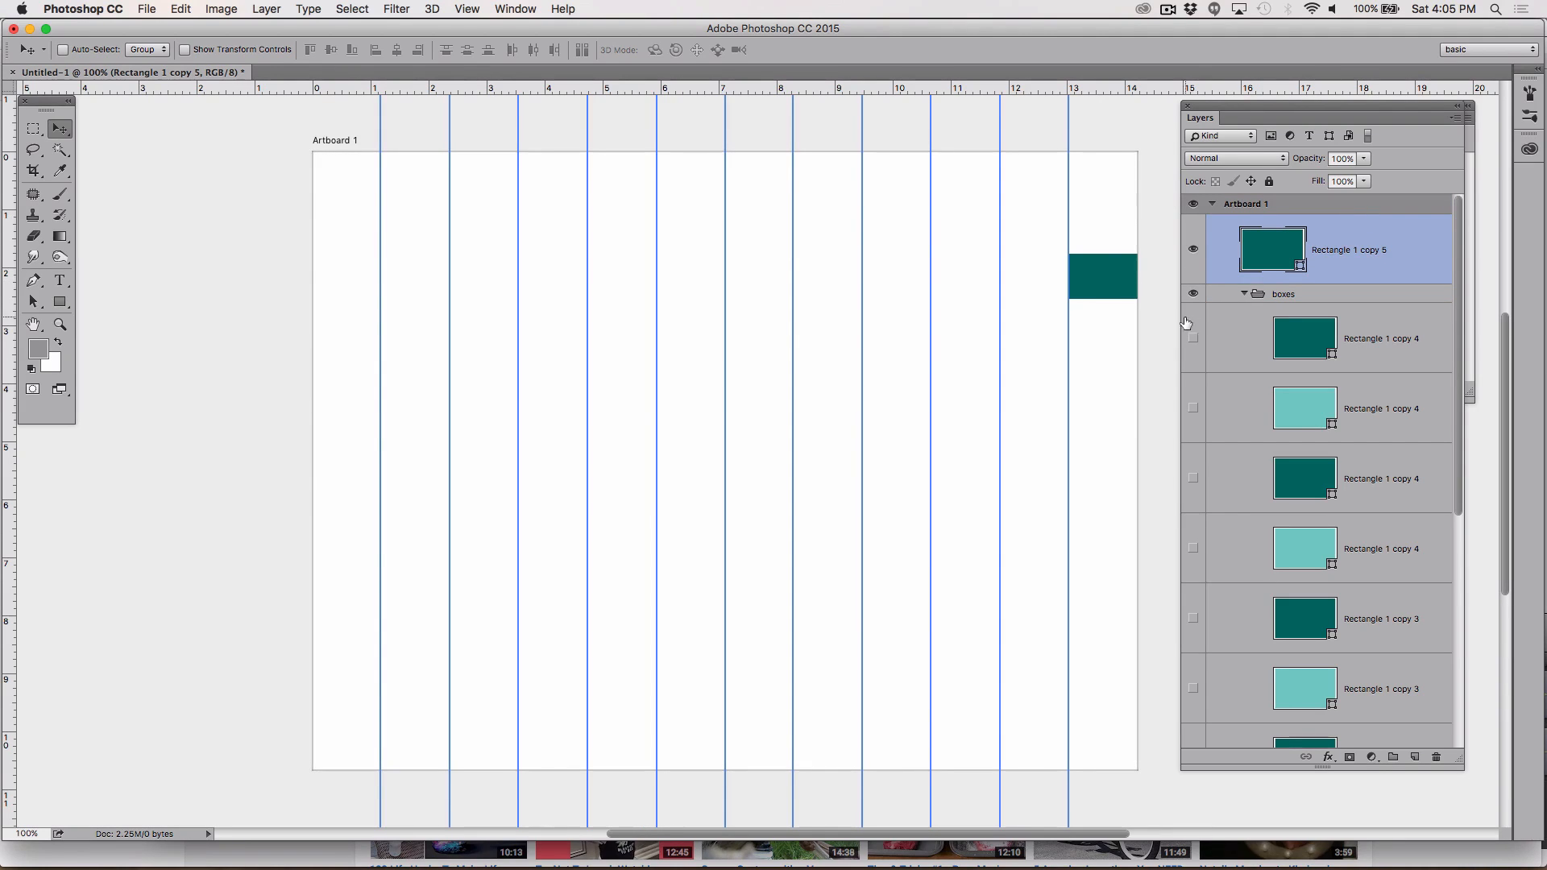
left_click(1193, 295)
left_click(1195, 297)
left_click(1245, 295)
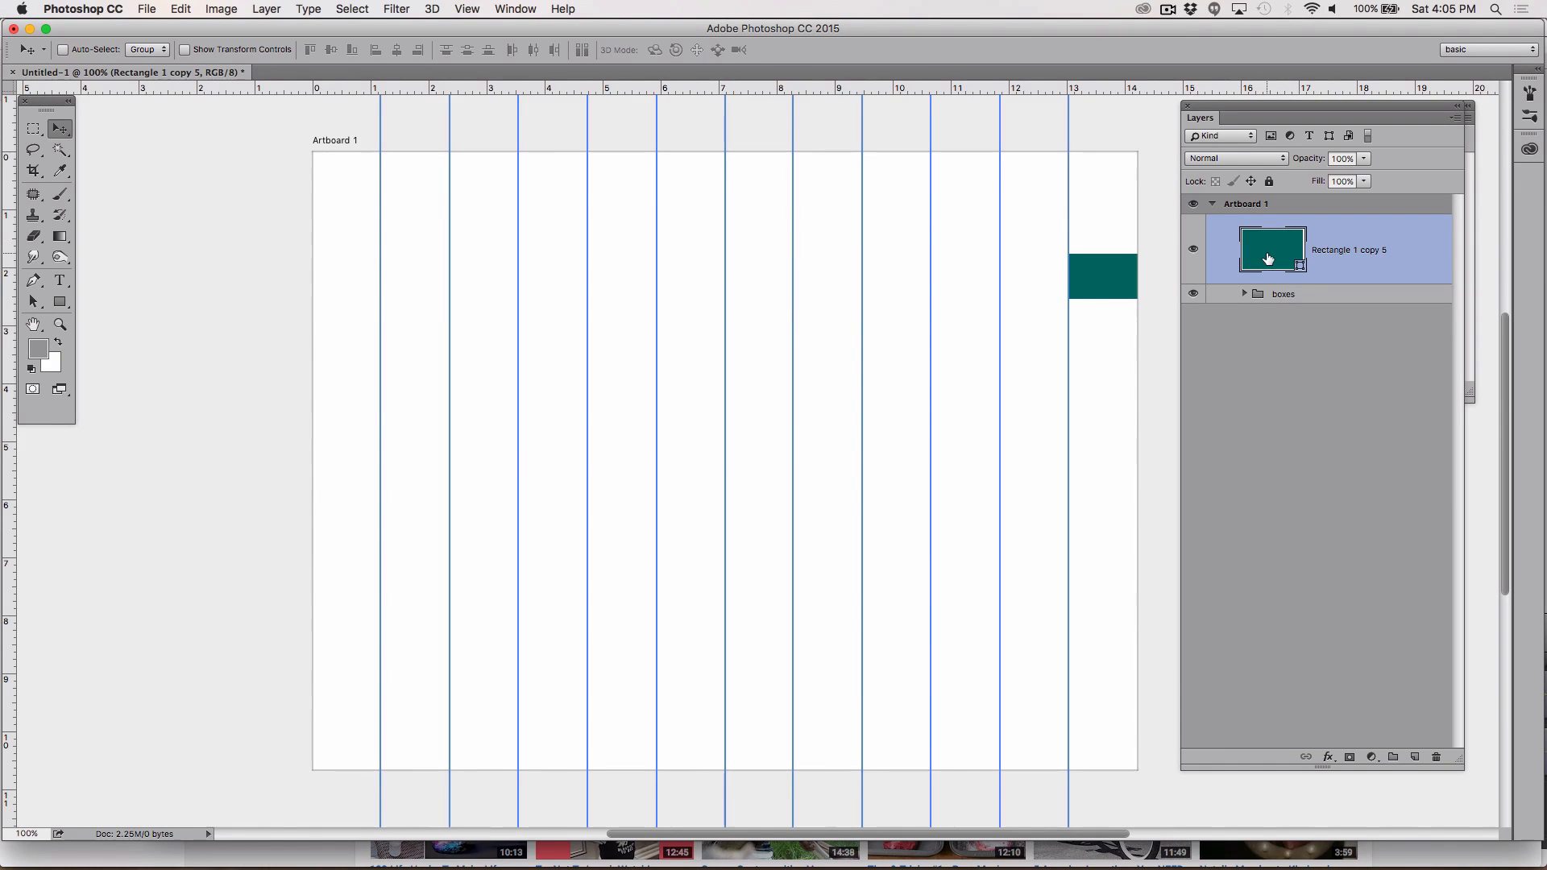
Step: Change the copied rectangle's fill colour to a grey
double_click(1268, 257)
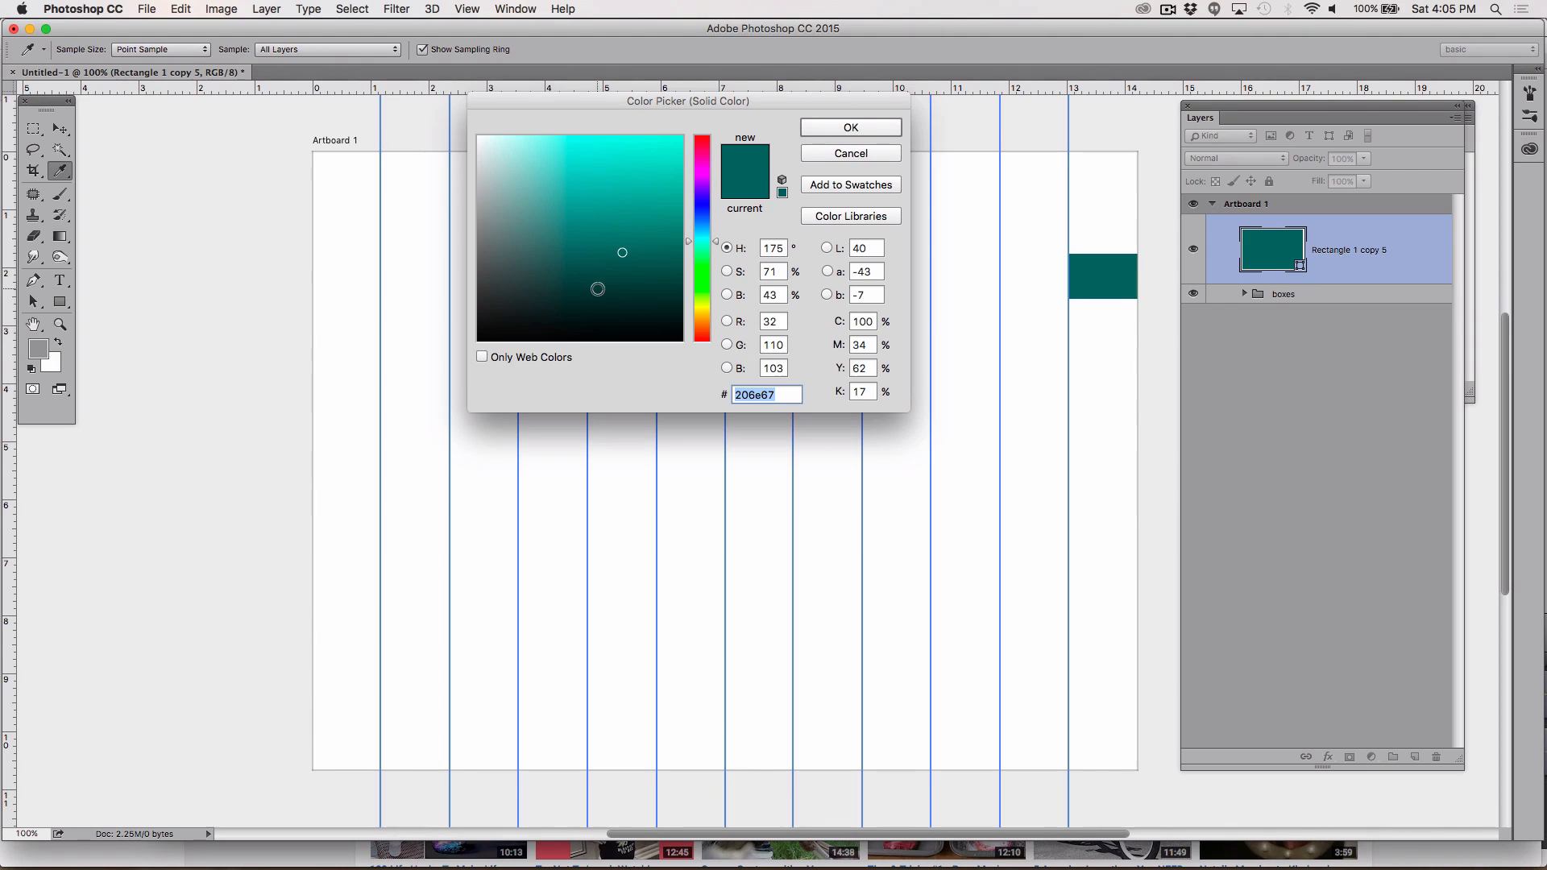
left_click_drag(572, 269, 478, 229)
left_click(847, 129)
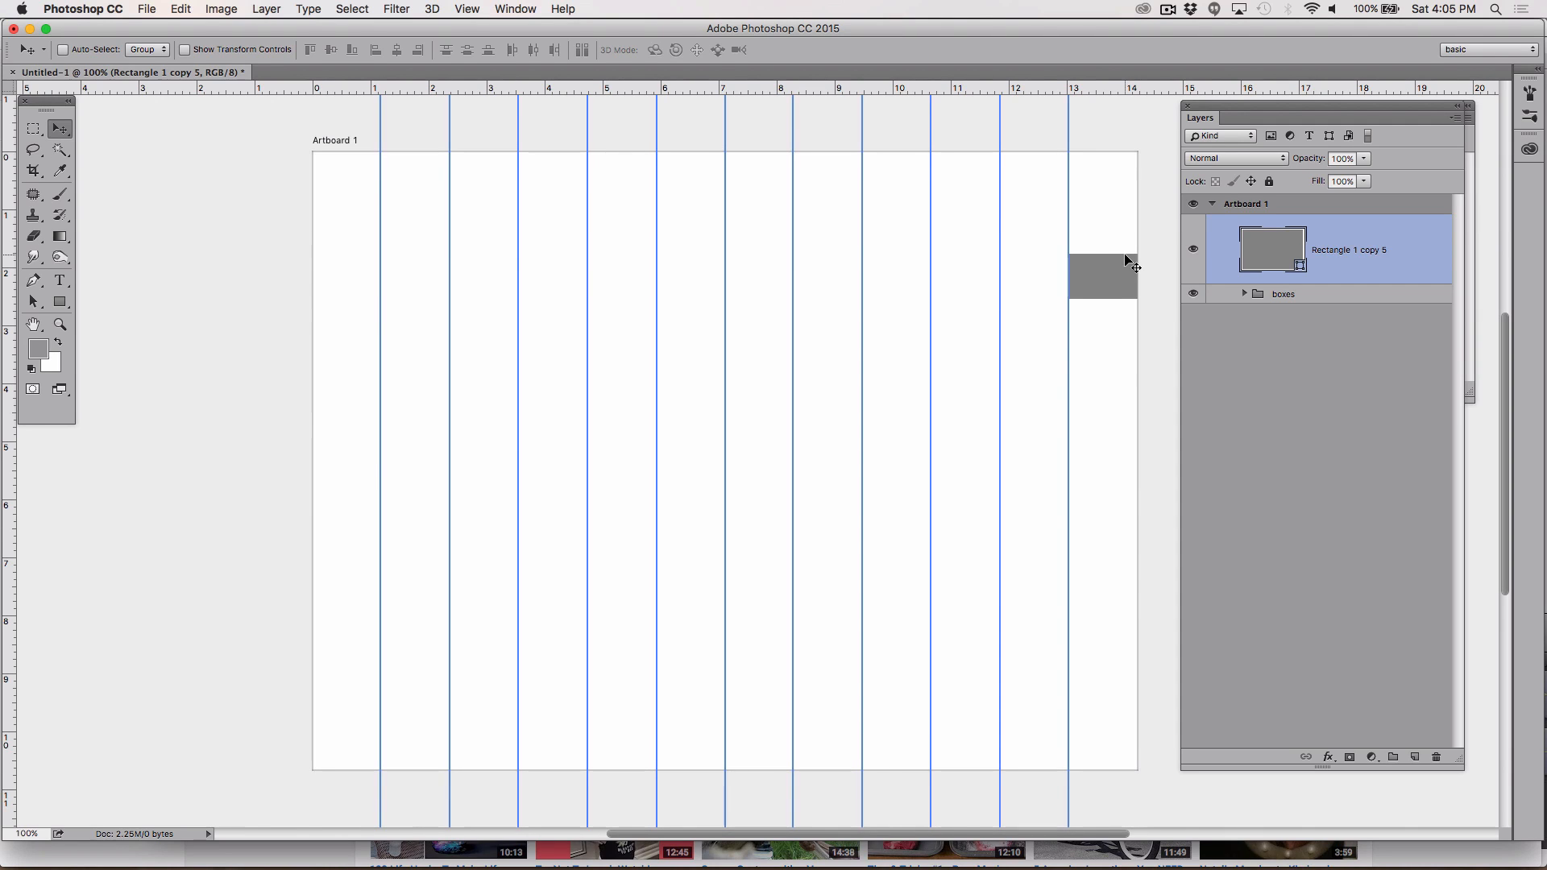
Step: Move the grey rectangle up to the top right corner of the artboard
left_click_drag(1116, 271, 1117, 184)
left_click_drag(1115, 182, 1114, 182)
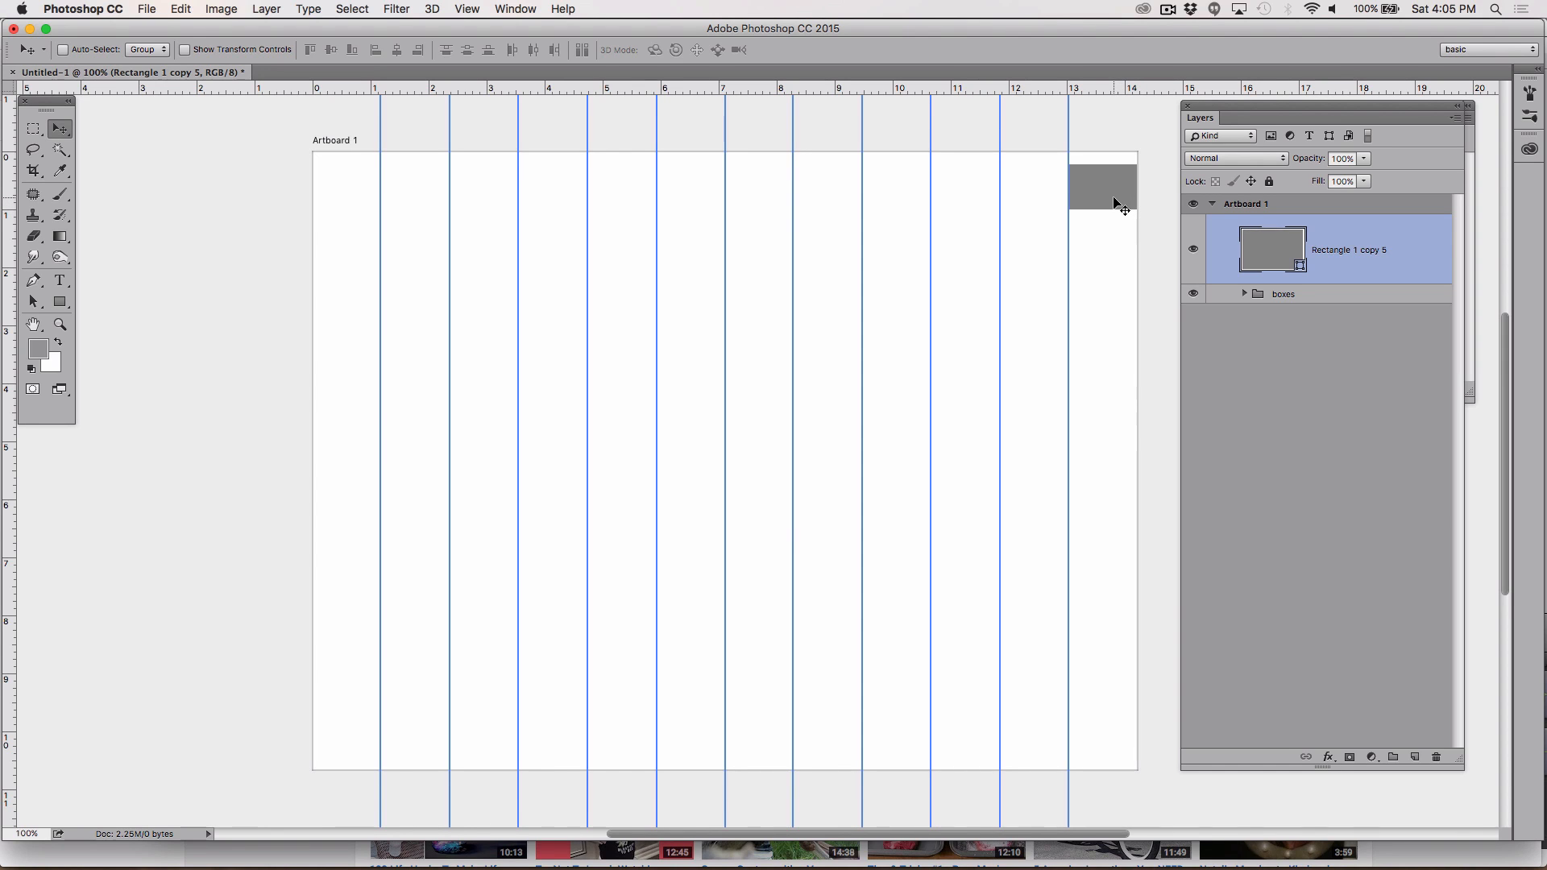
Step: Duplicate the grey rectangle, placing the copy one column to the left in the top right corner
left_click_drag(1114, 201, 1046, 201)
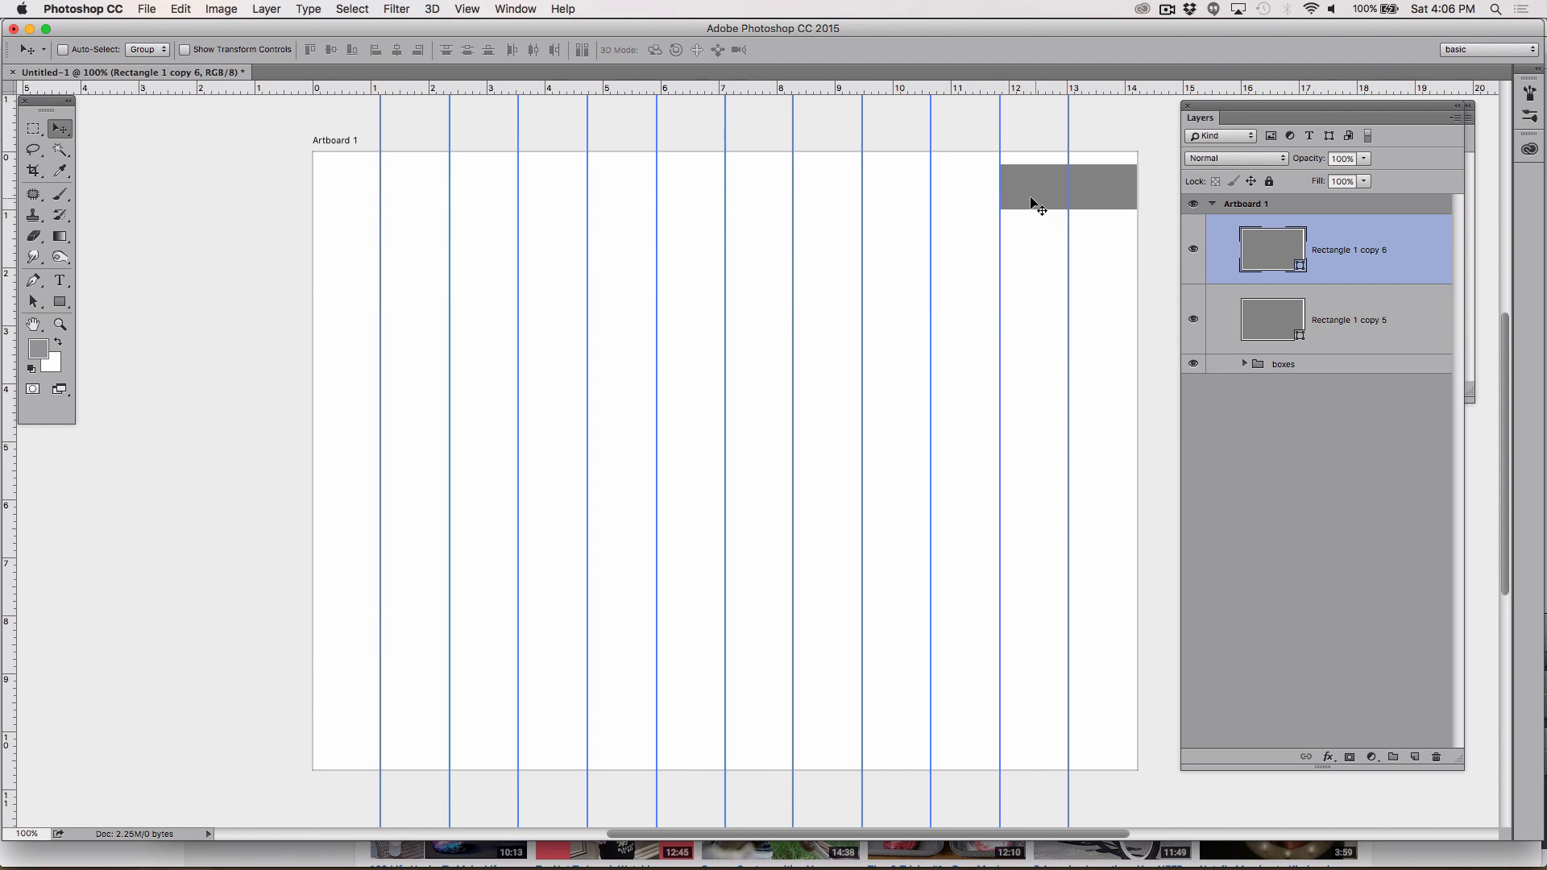
left_click_drag(972, 168, 997, 197)
key("super+z")
Step: Select both grey rectangle layers and narrow them together from the left edge to about 95% width with Free Transform
left_click(1364, 333, "shift")
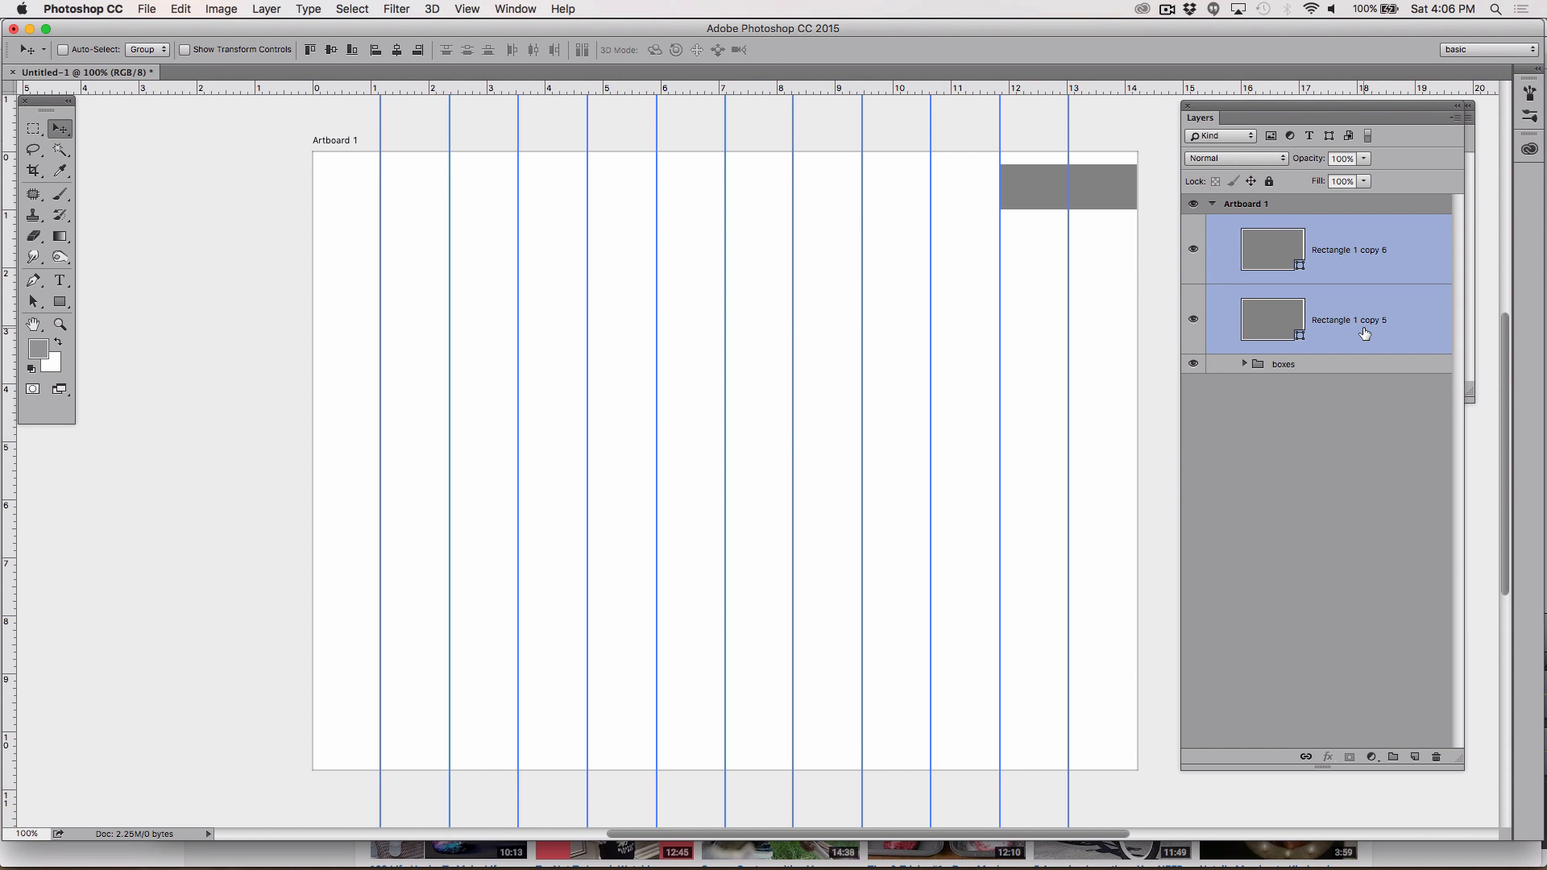
key("super+t")
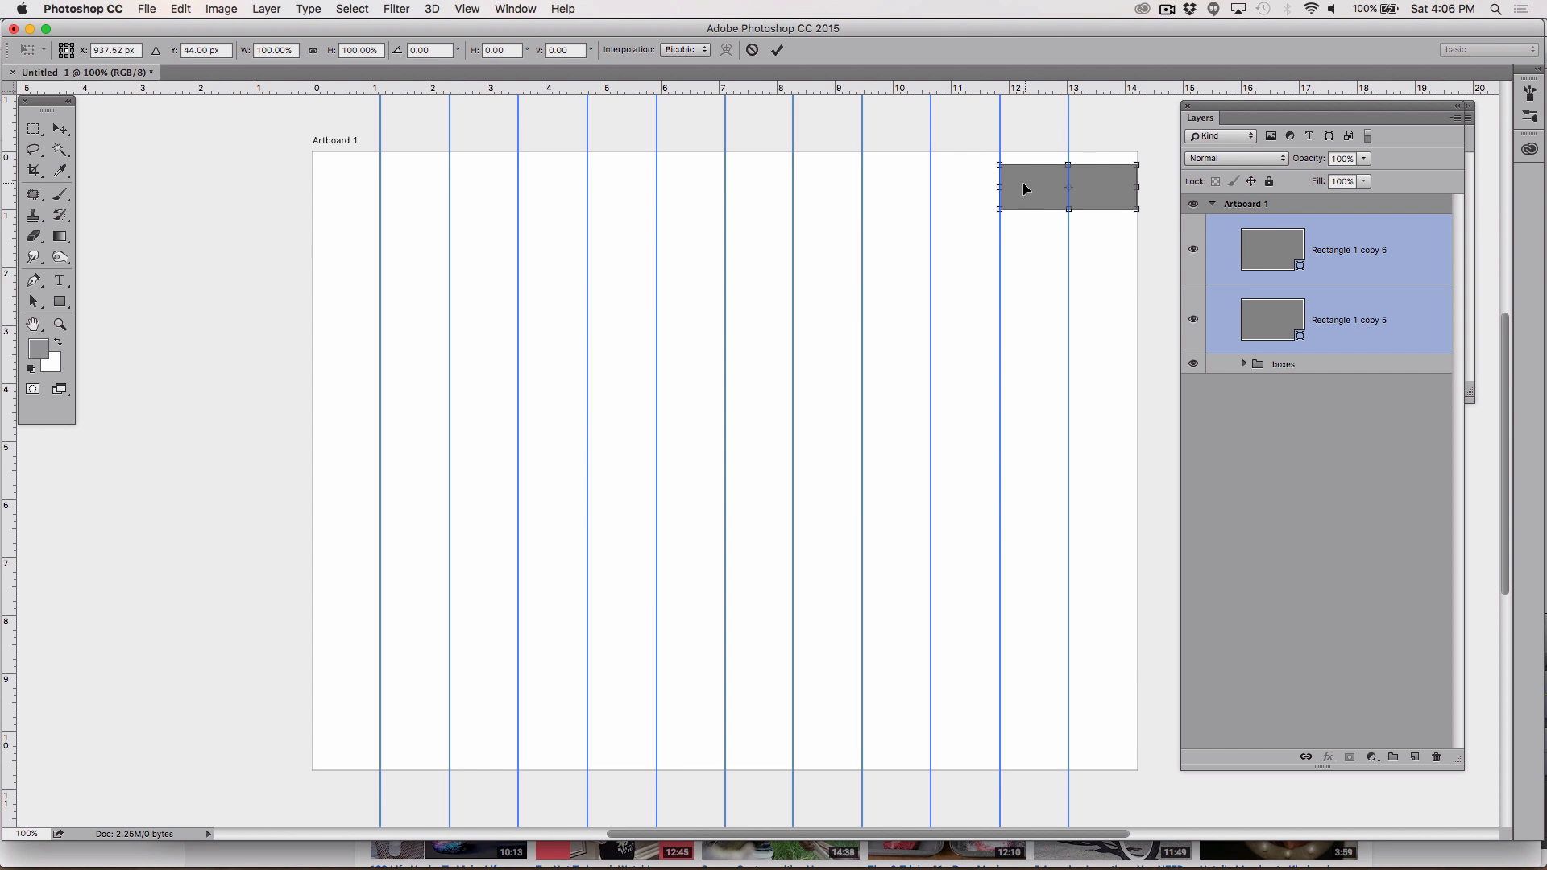
left_click_drag(1001, 187, 1007, 187)
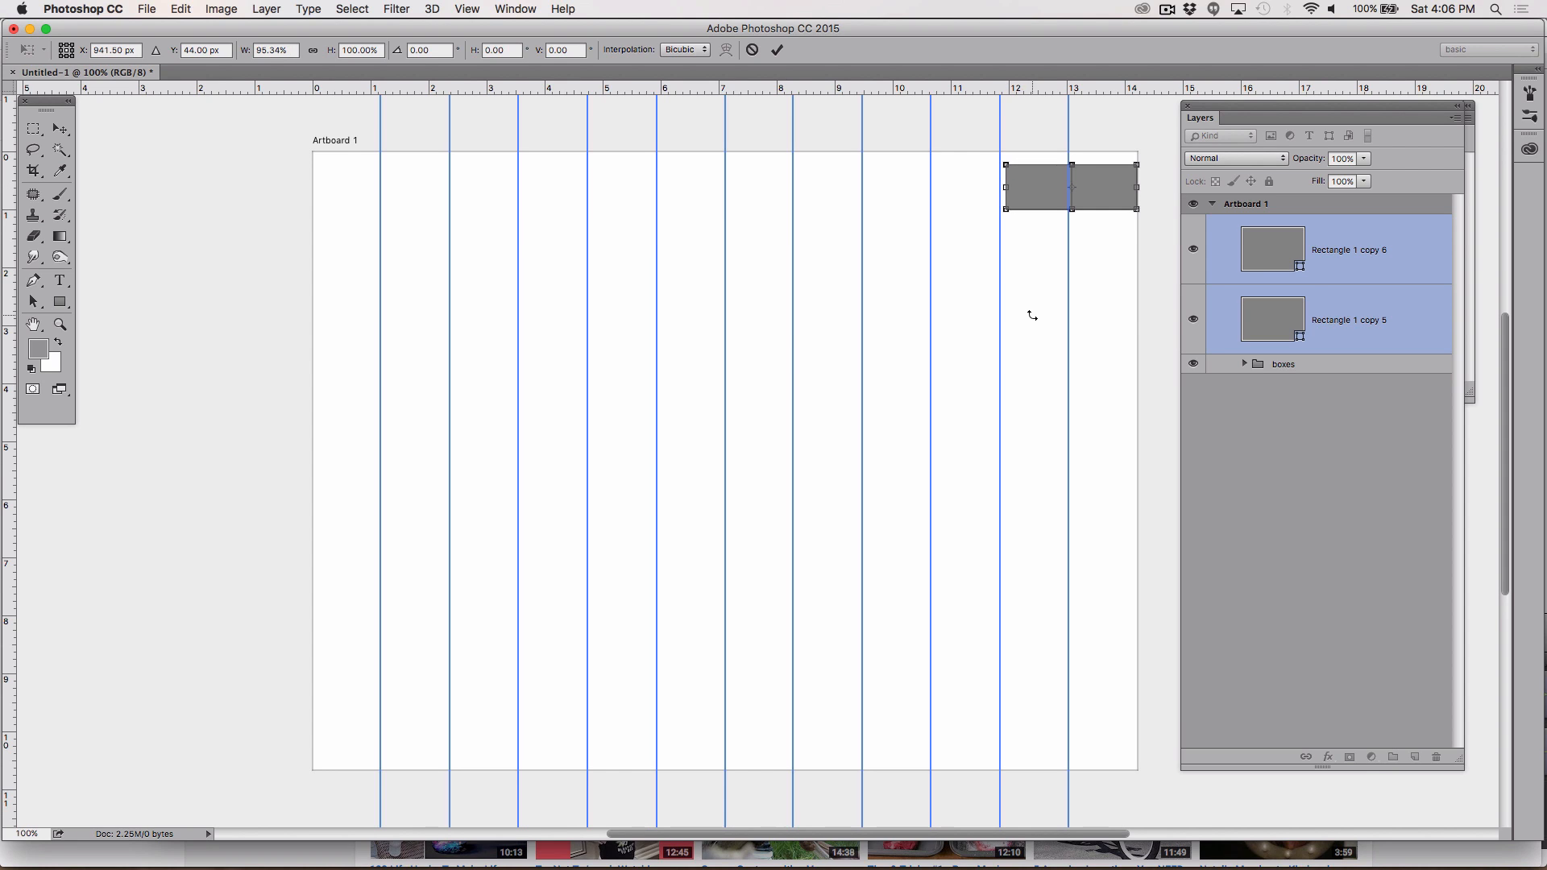
left_click(61, 129)
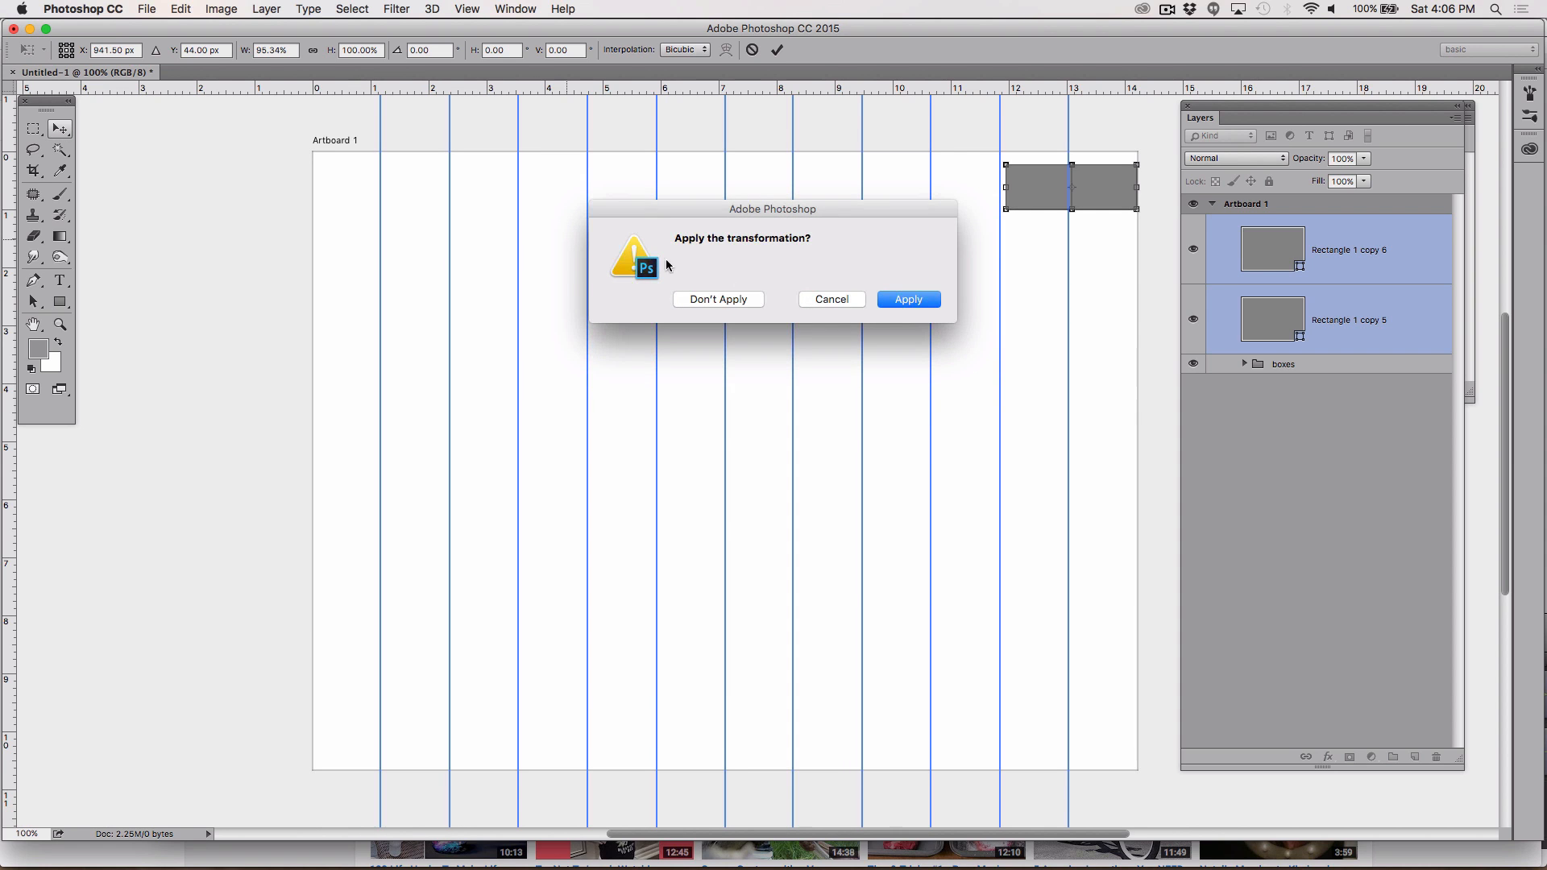
left_click(909, 300)
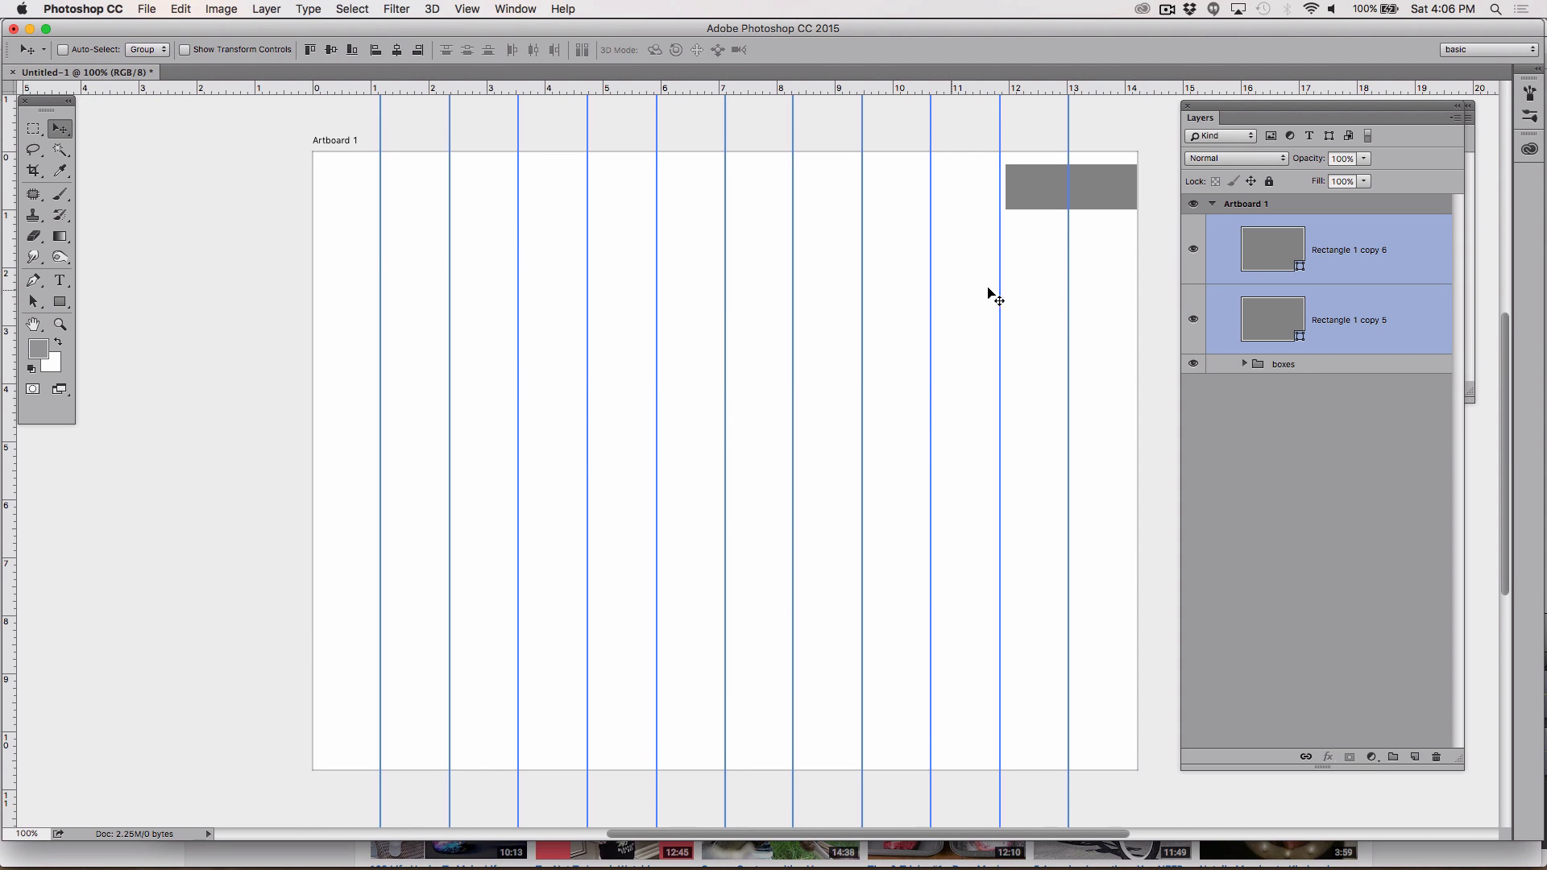
Step: Nudge each of the two grey rectangles a few pixels left so a small gap separates them
left_click(1346, 406)
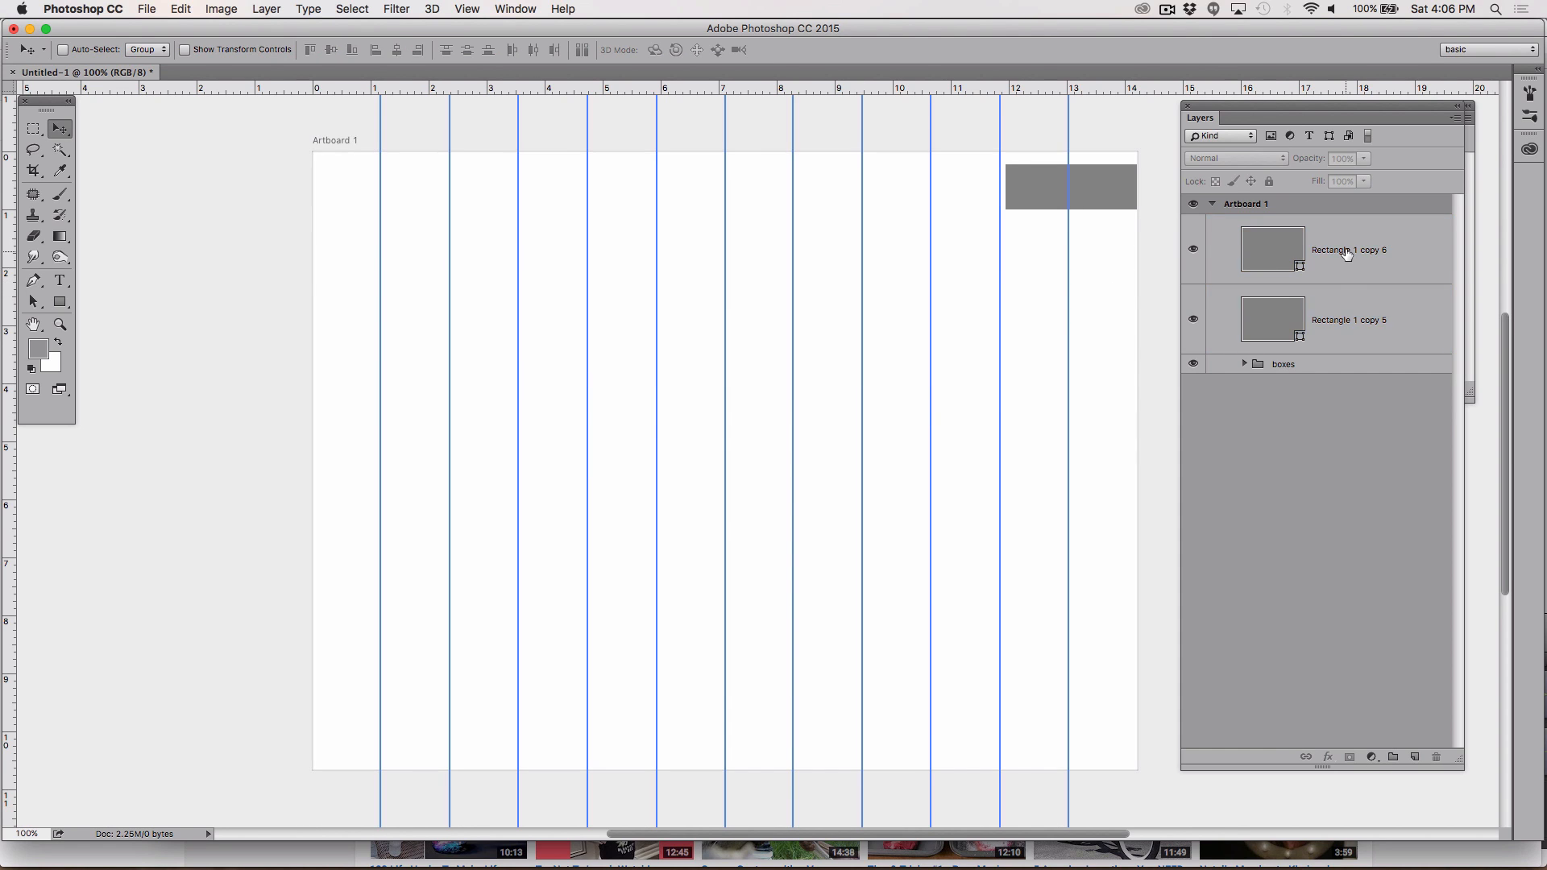
left_click(1347, 254)
key("Left")
key("Left")
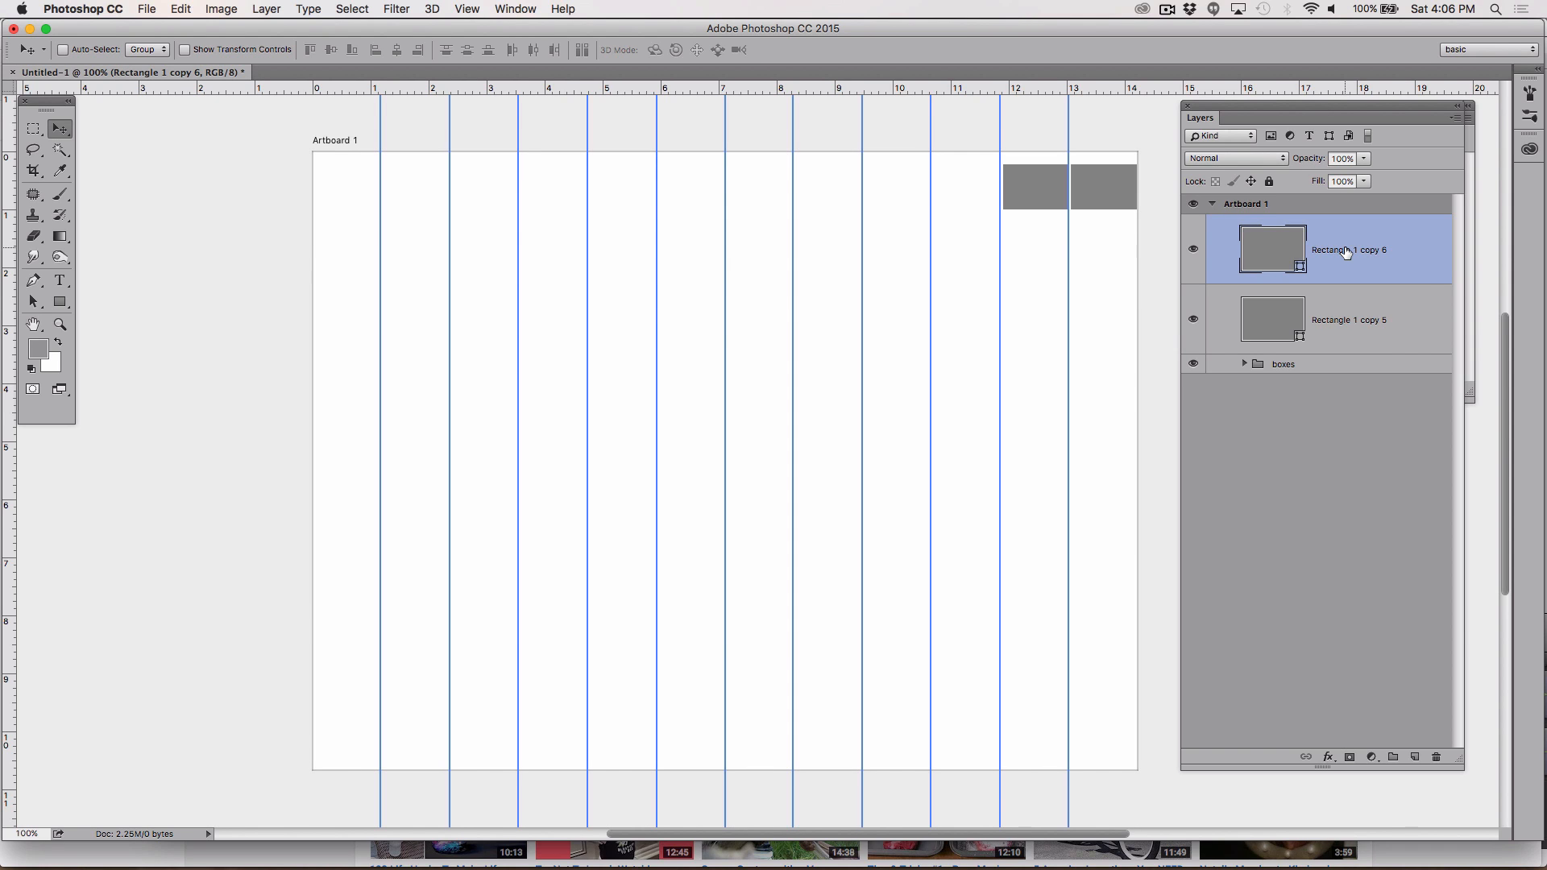
key("Left")
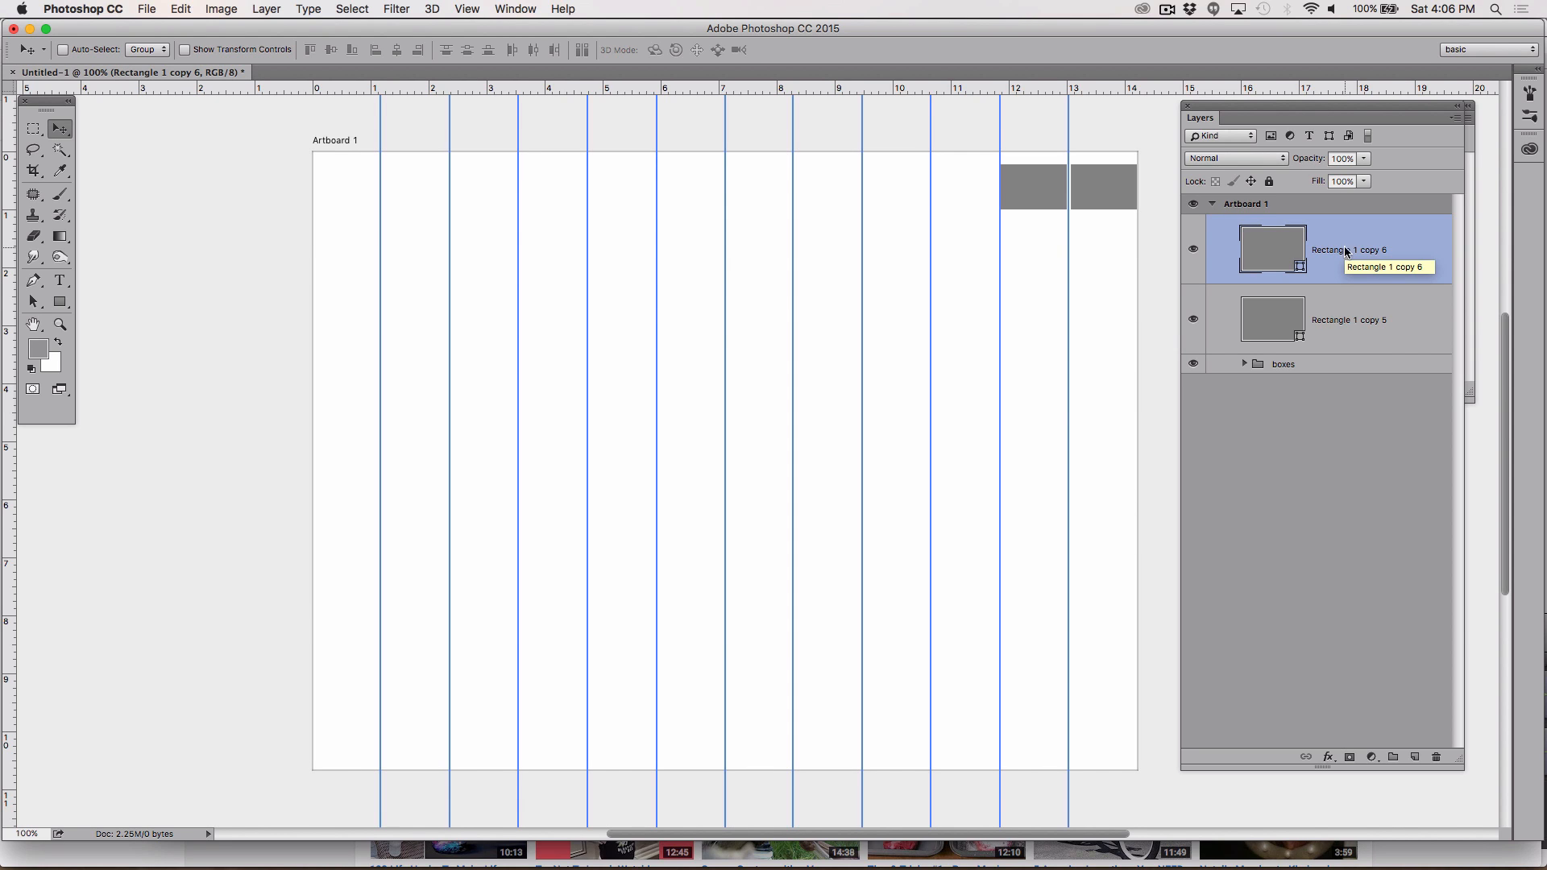
left_click(1329, 330)
key("Left")
key("Left")
key("Left")
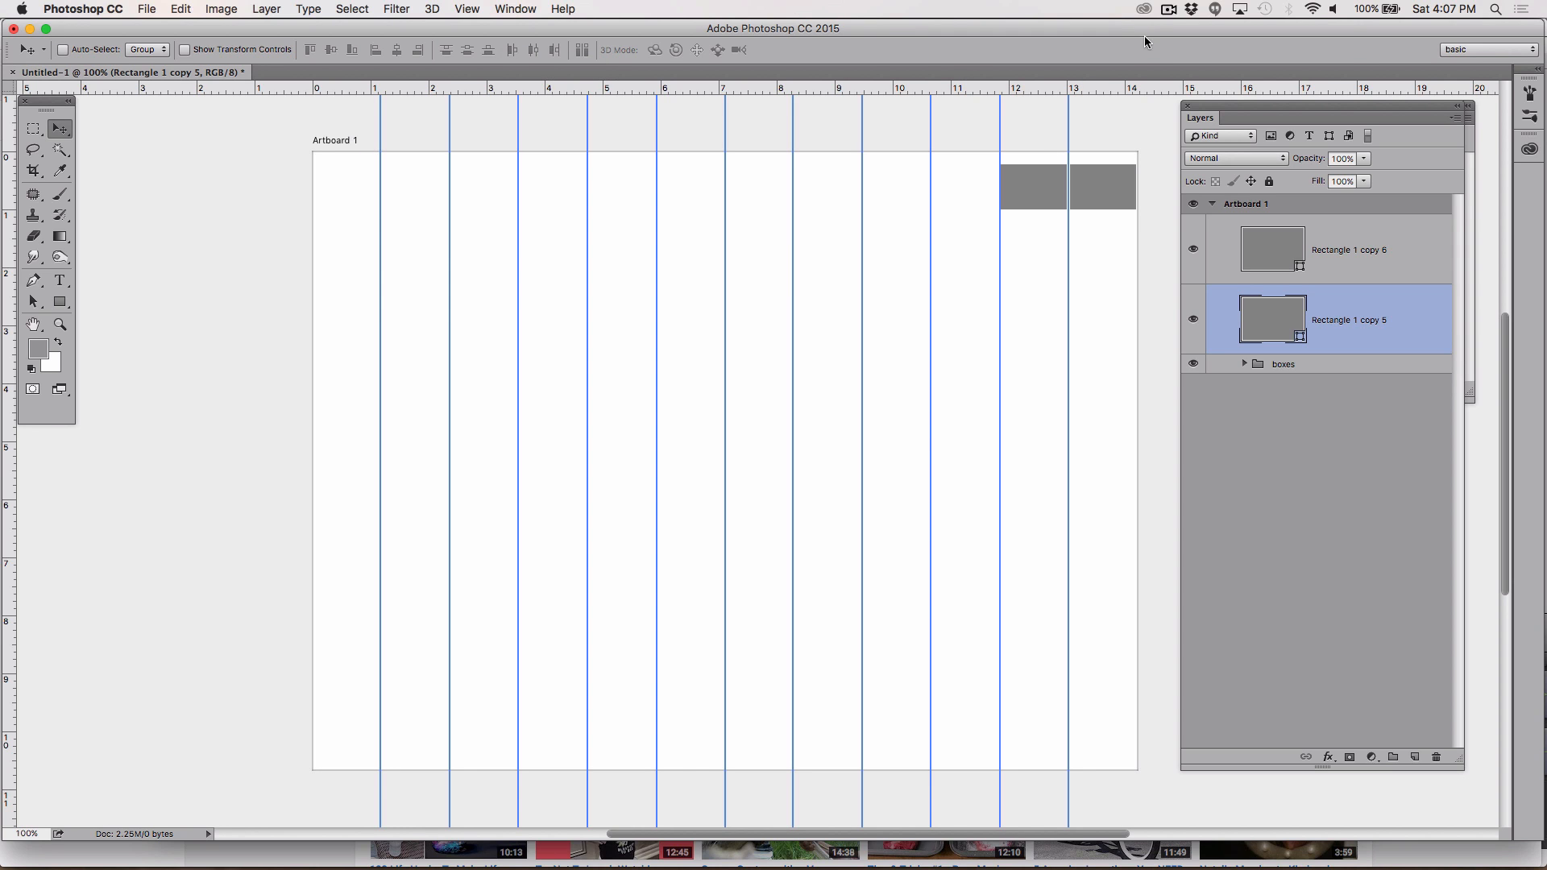
left_click(1163, 10)
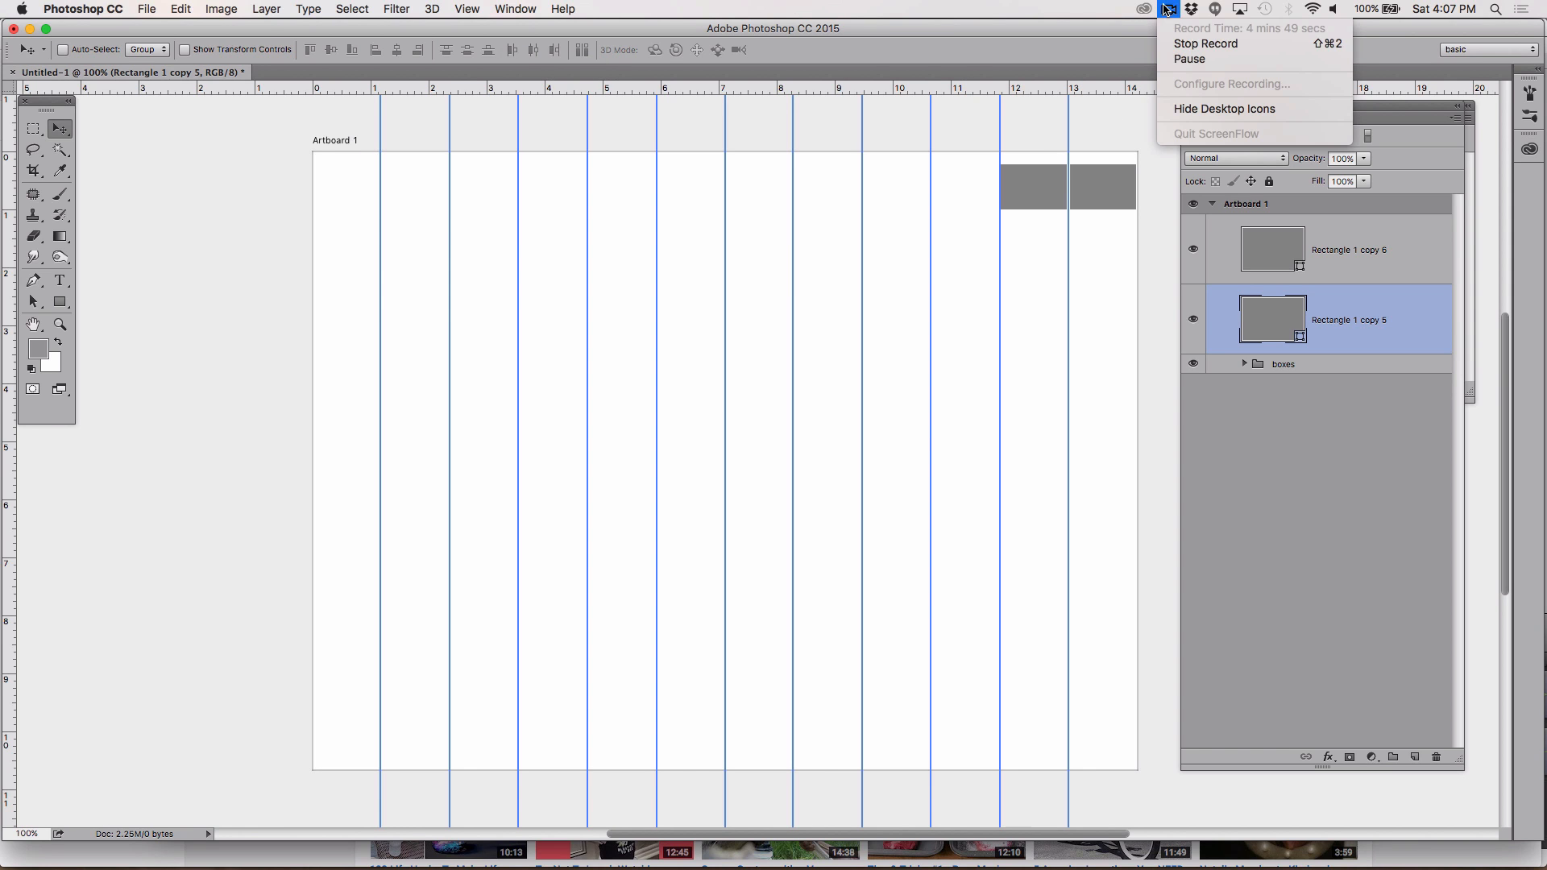
left_click(1188, 59)
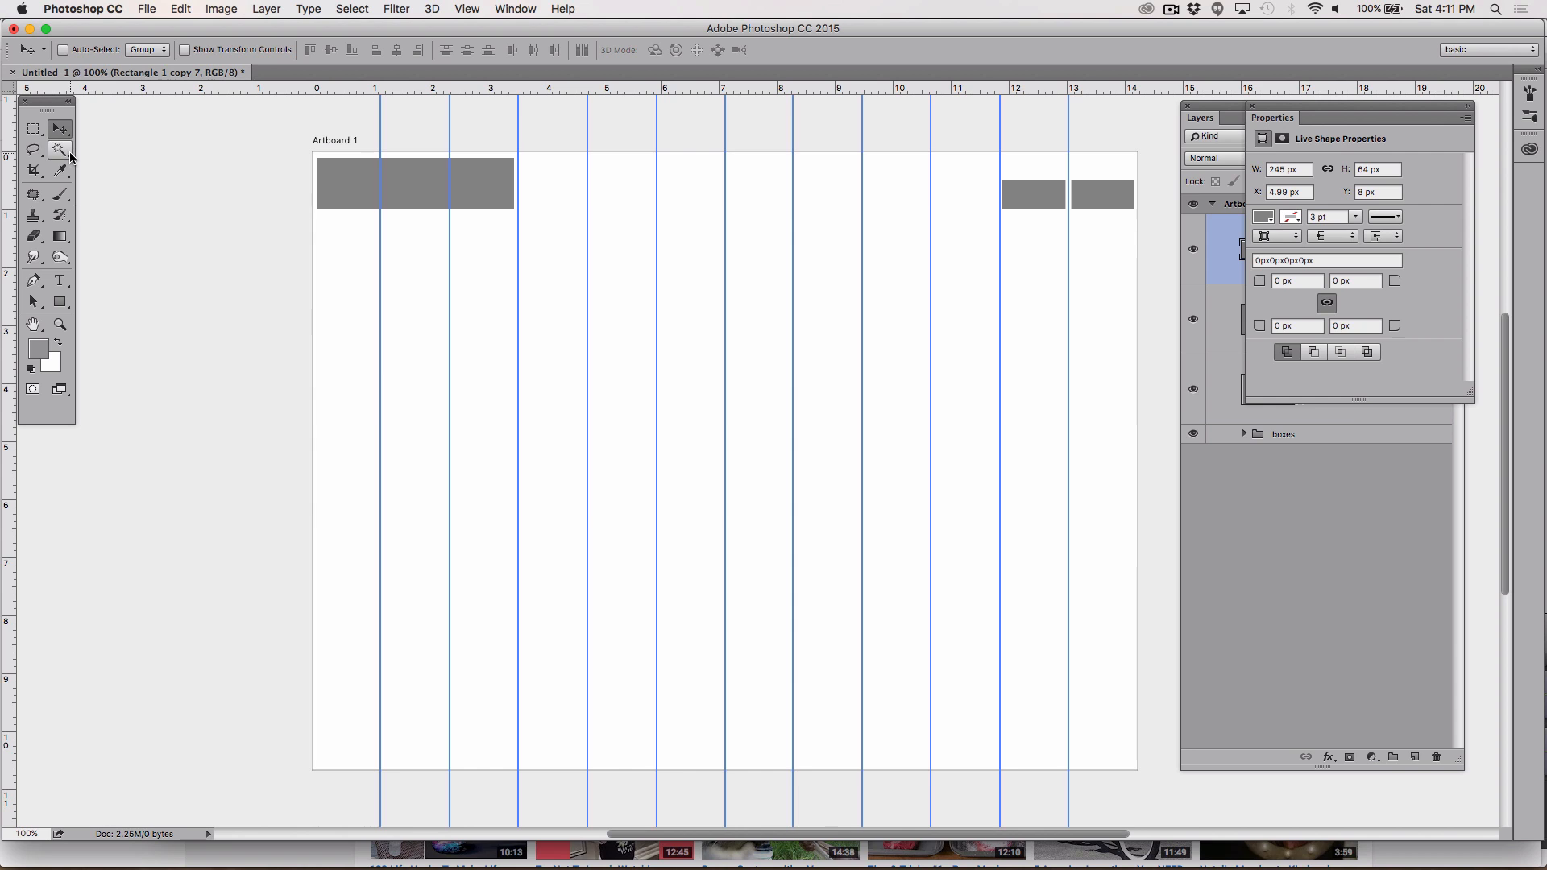
left_click(63, 306)
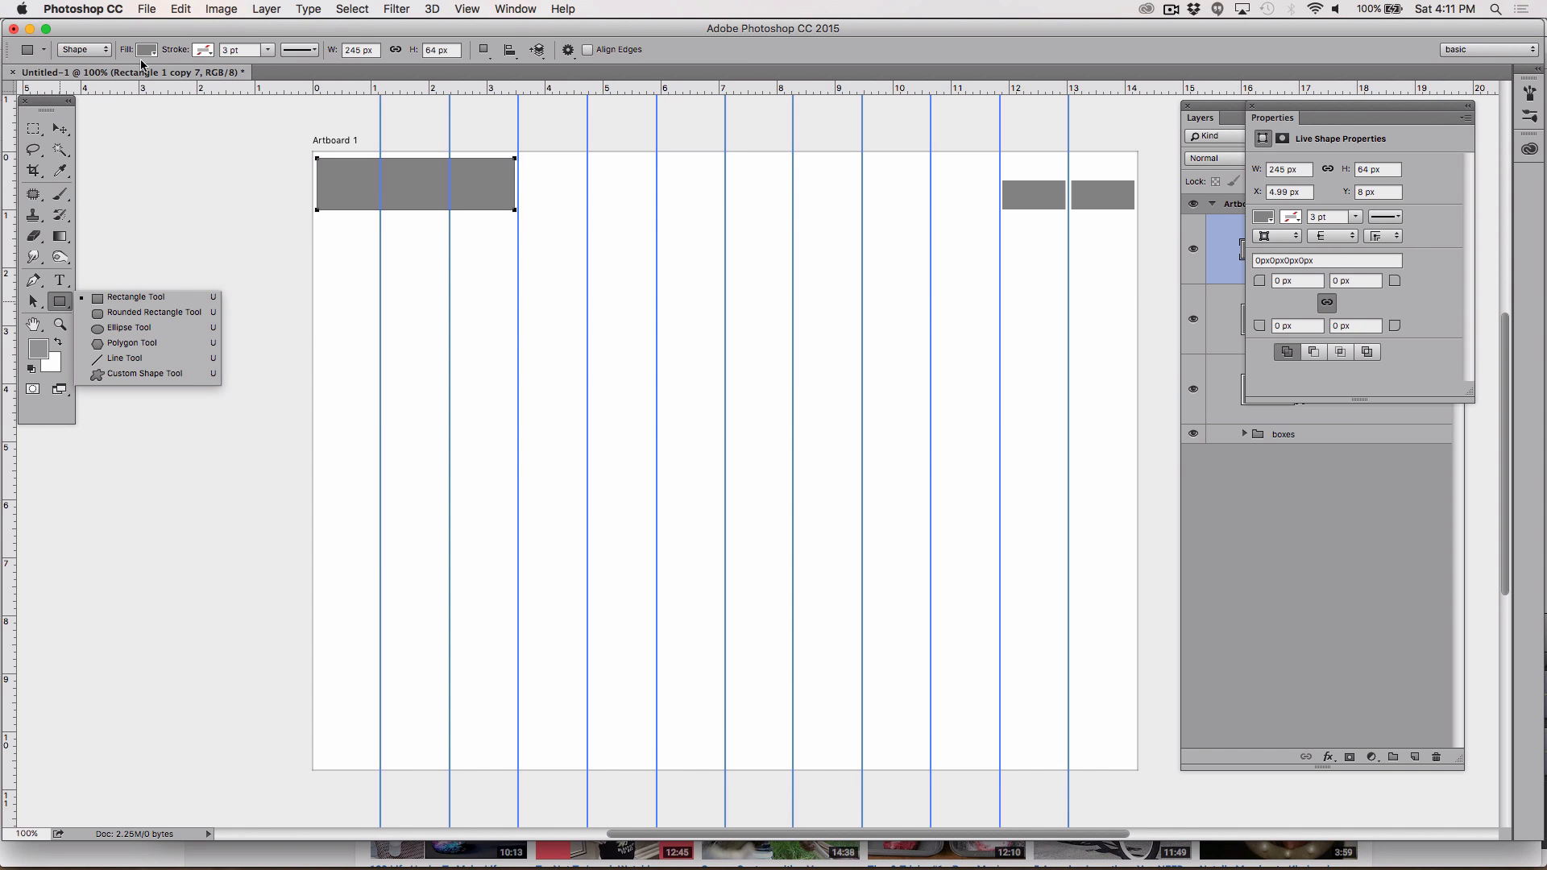
left_click(150, 54)
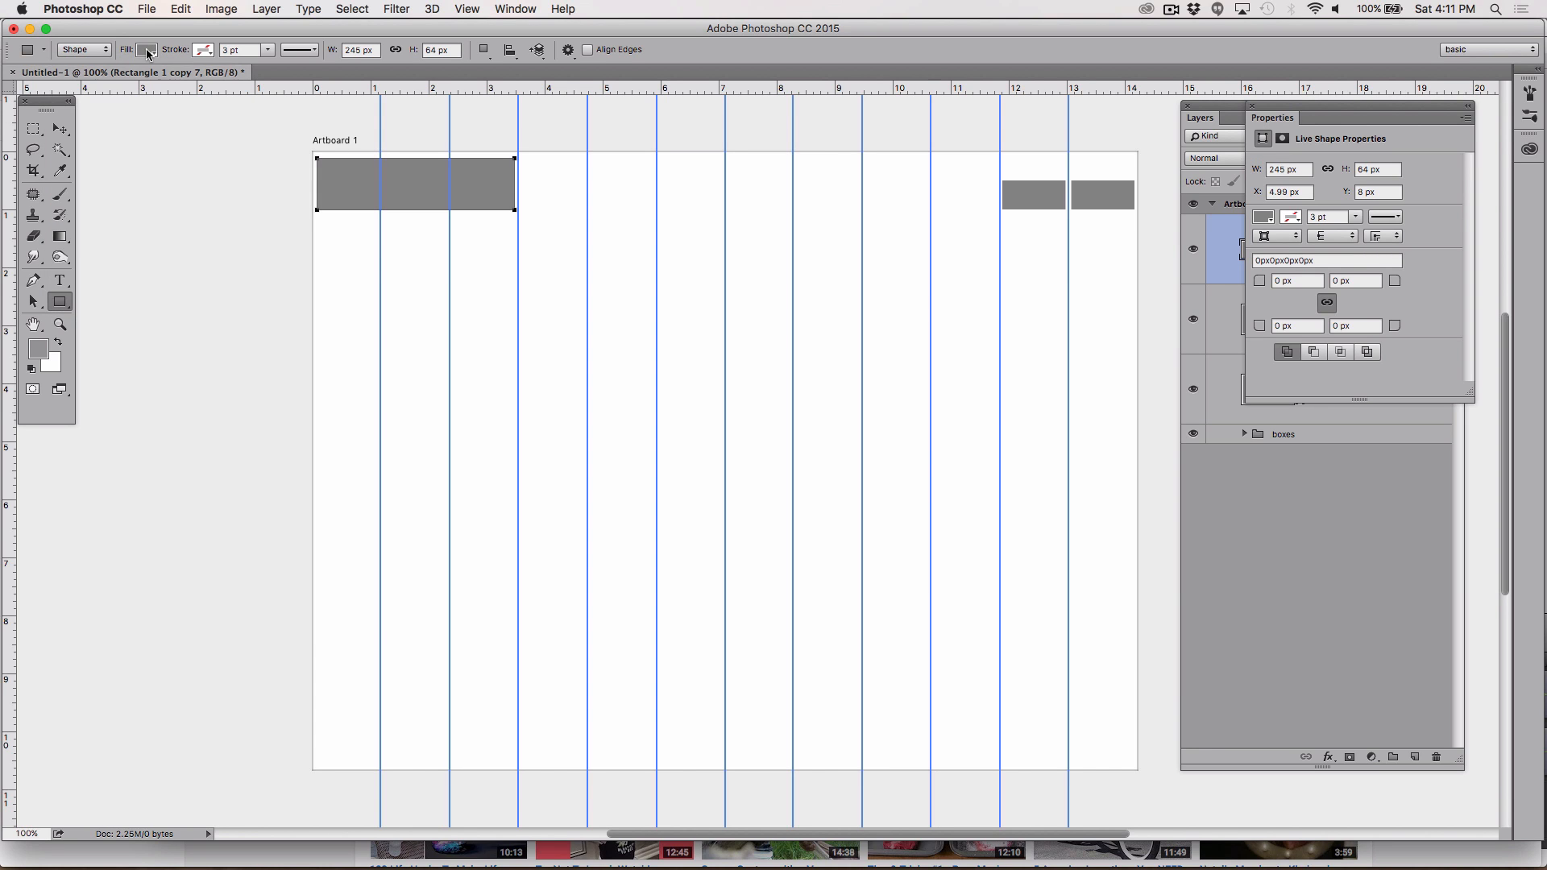
left_click(149, 52)
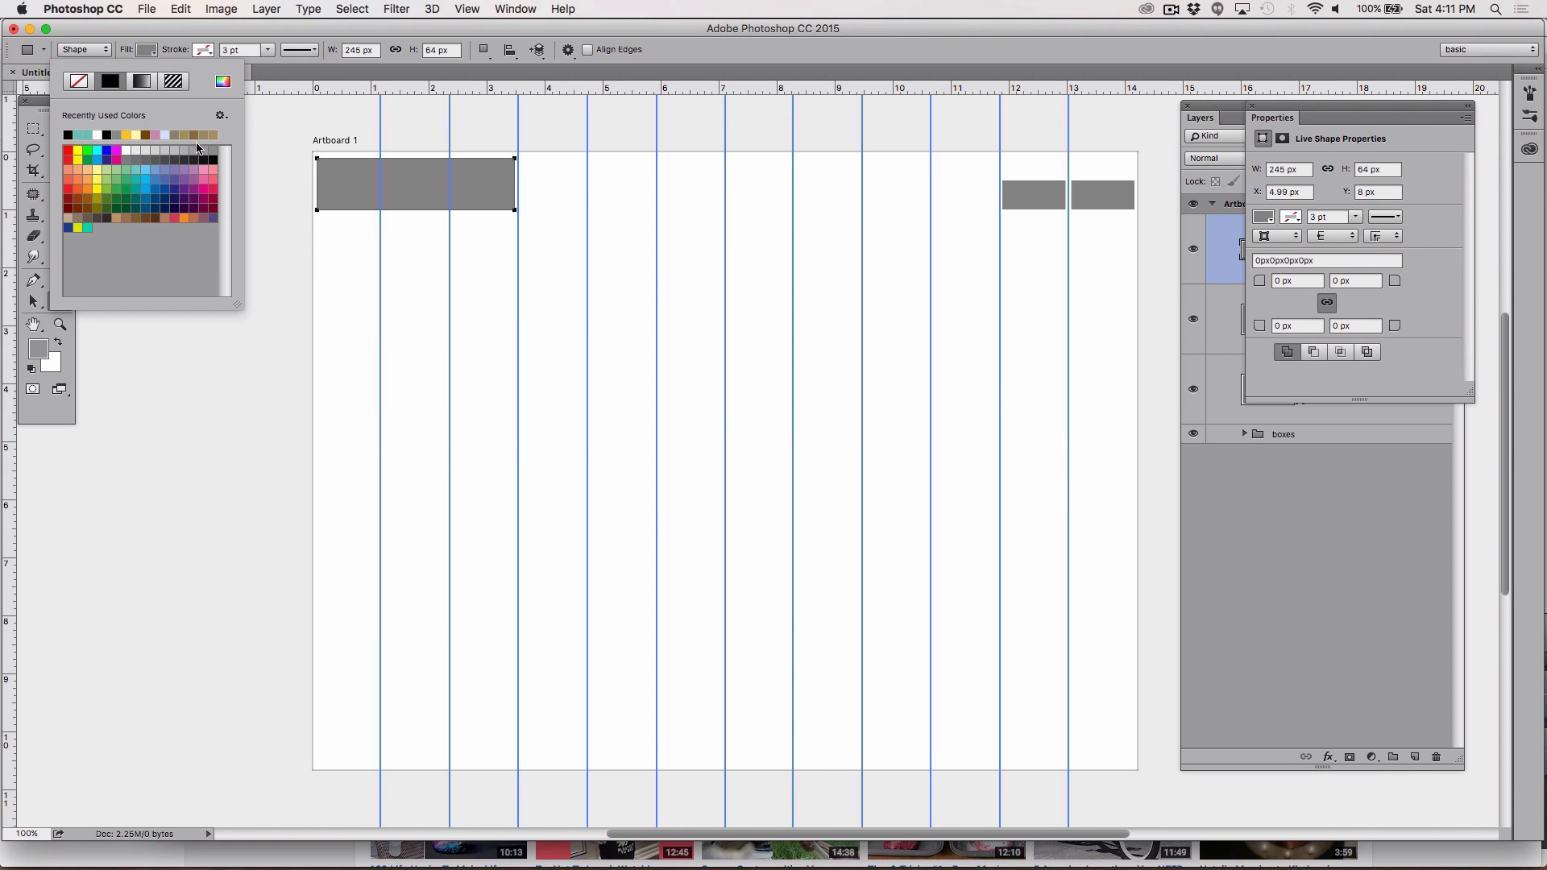
left_click(118, 135)
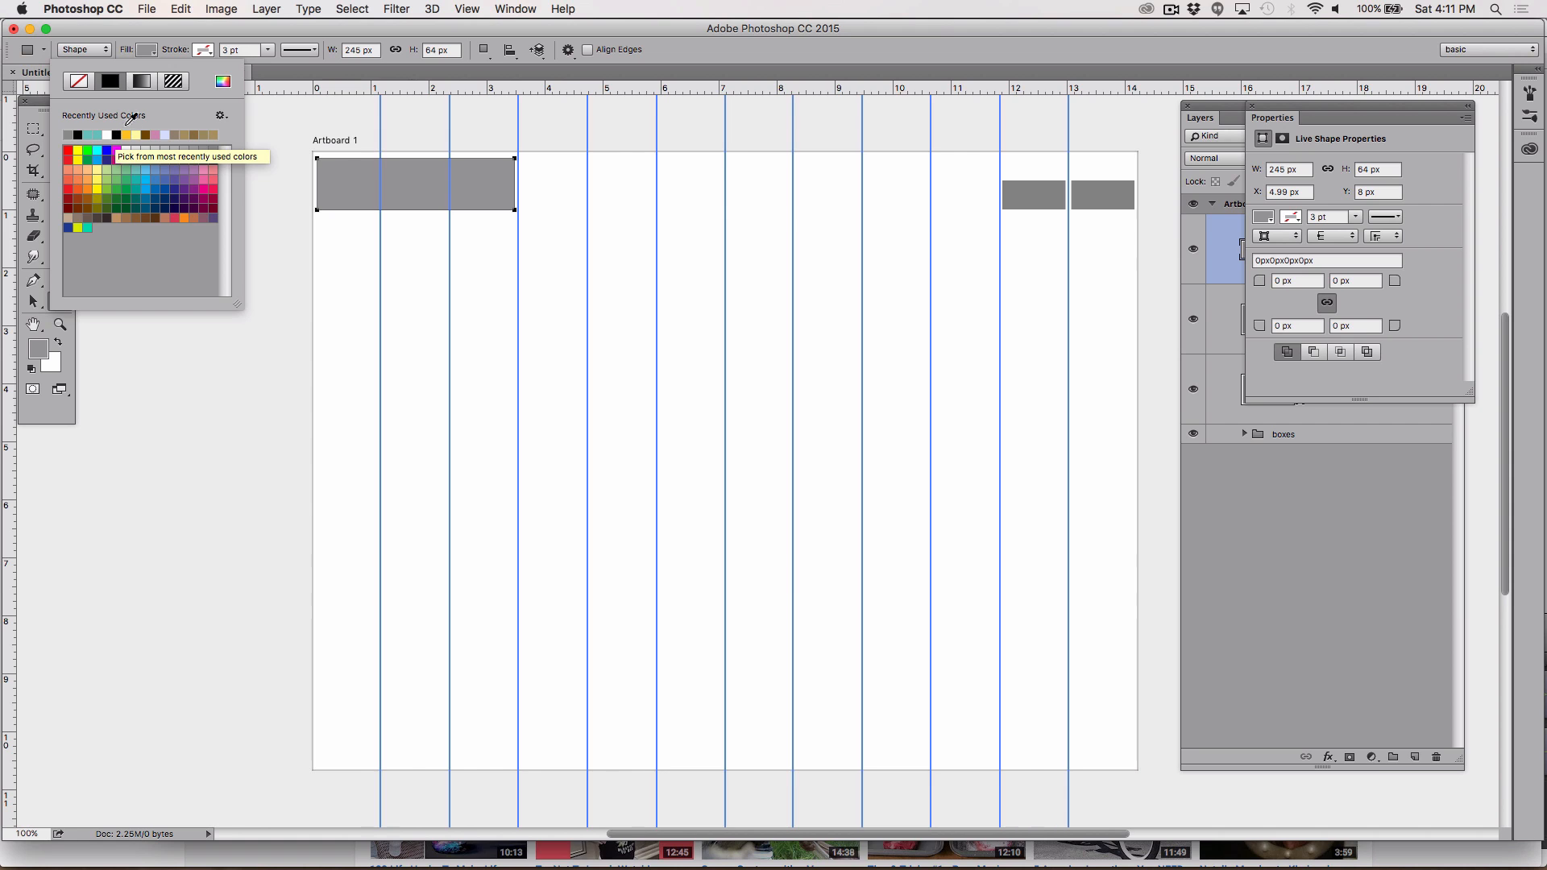
key("Escape")
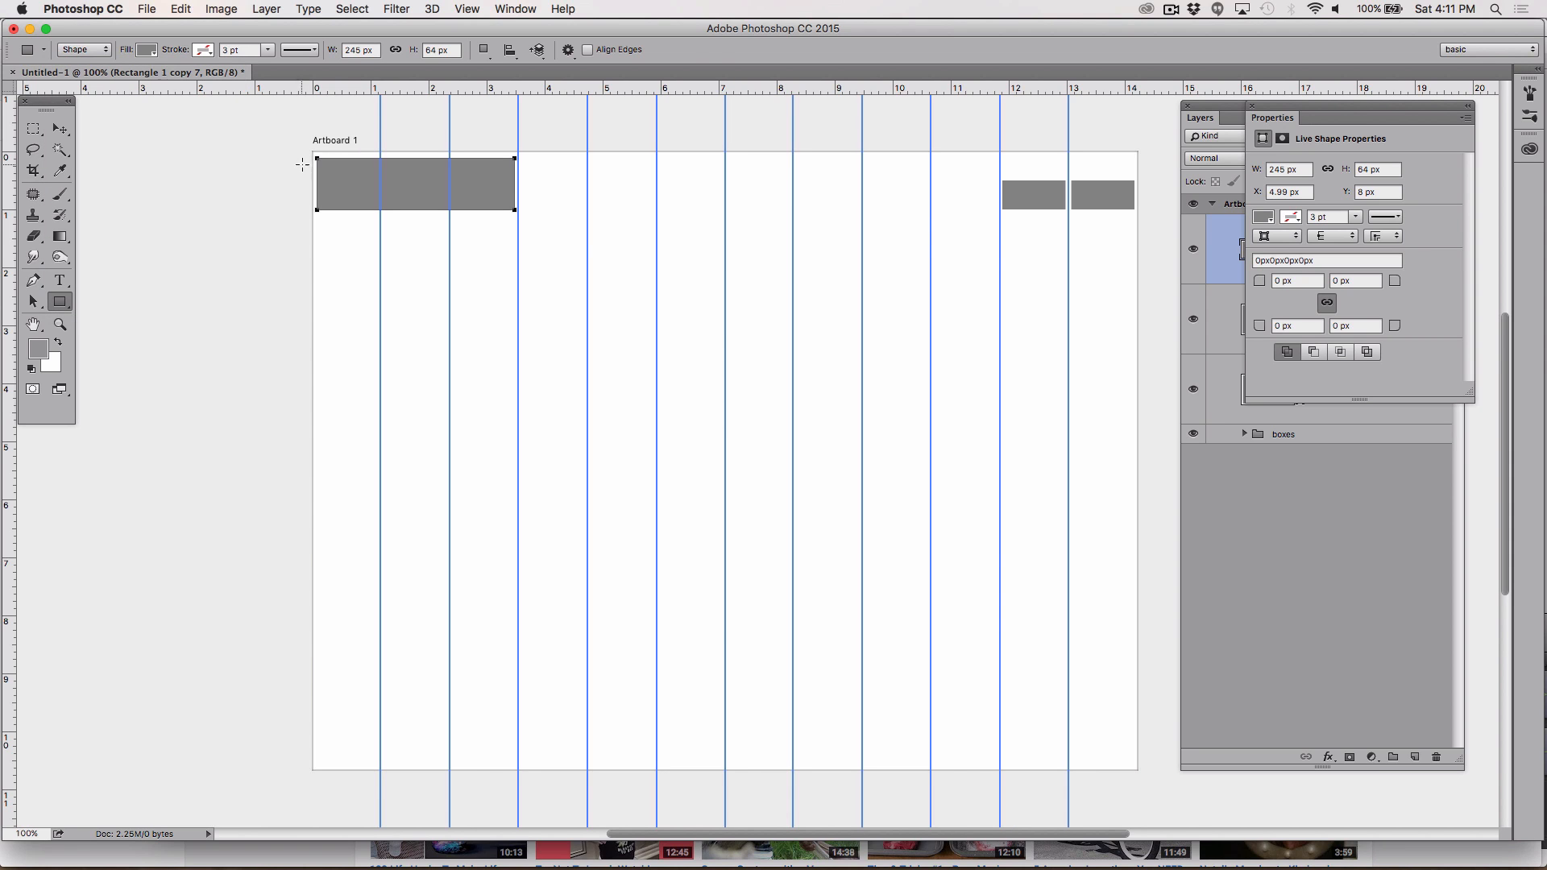
Step: Draw a full-width rectangle about 1021 × 199 px across the artboard below the top boxes
left_click(60, 129)
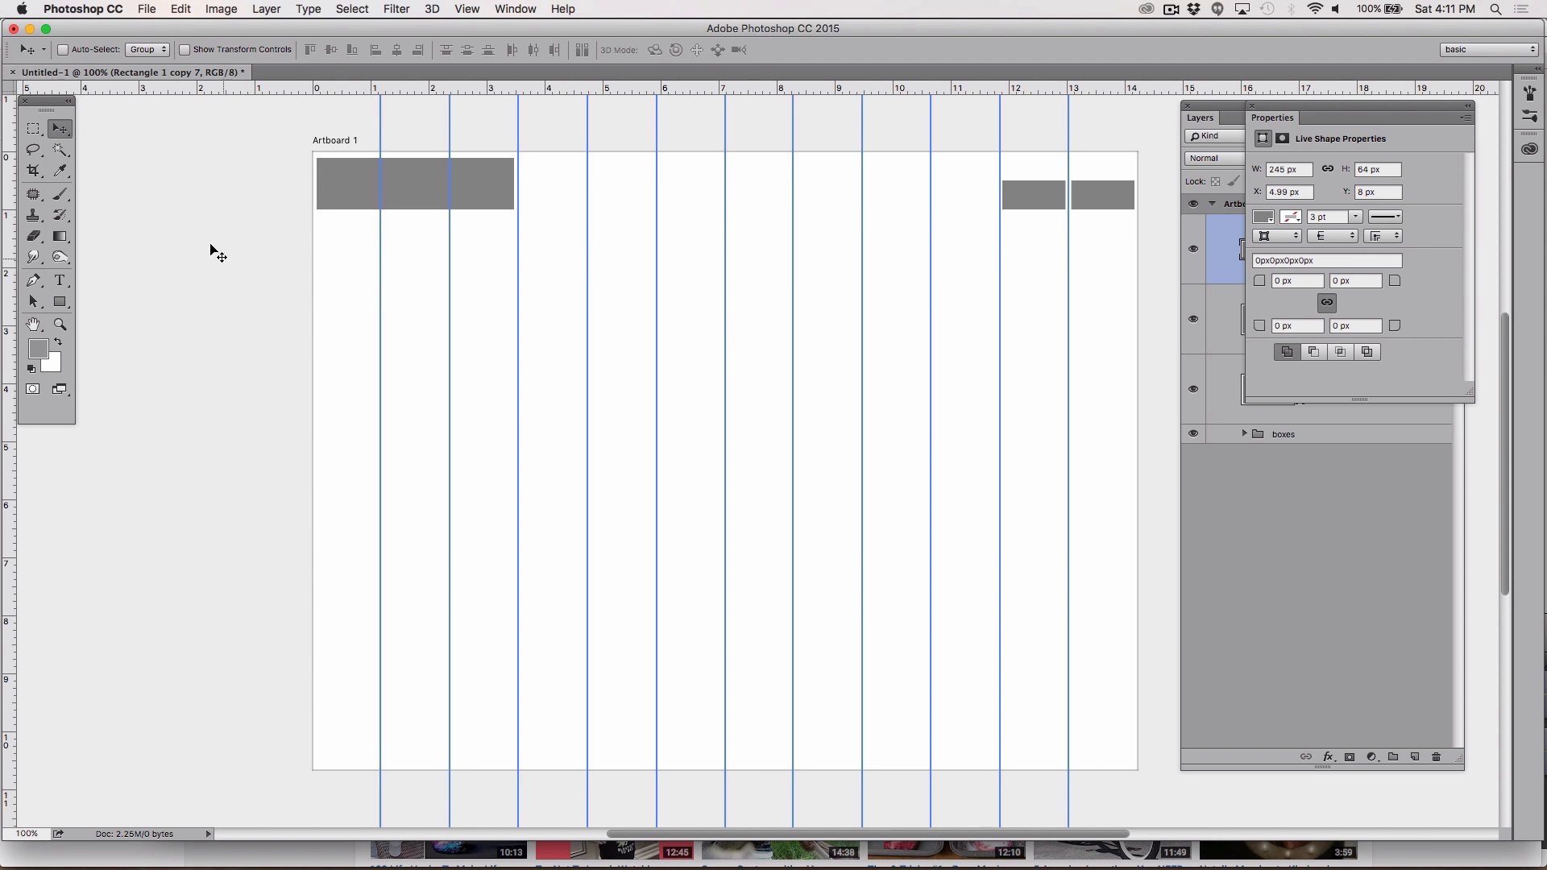
left_click(72, 299)
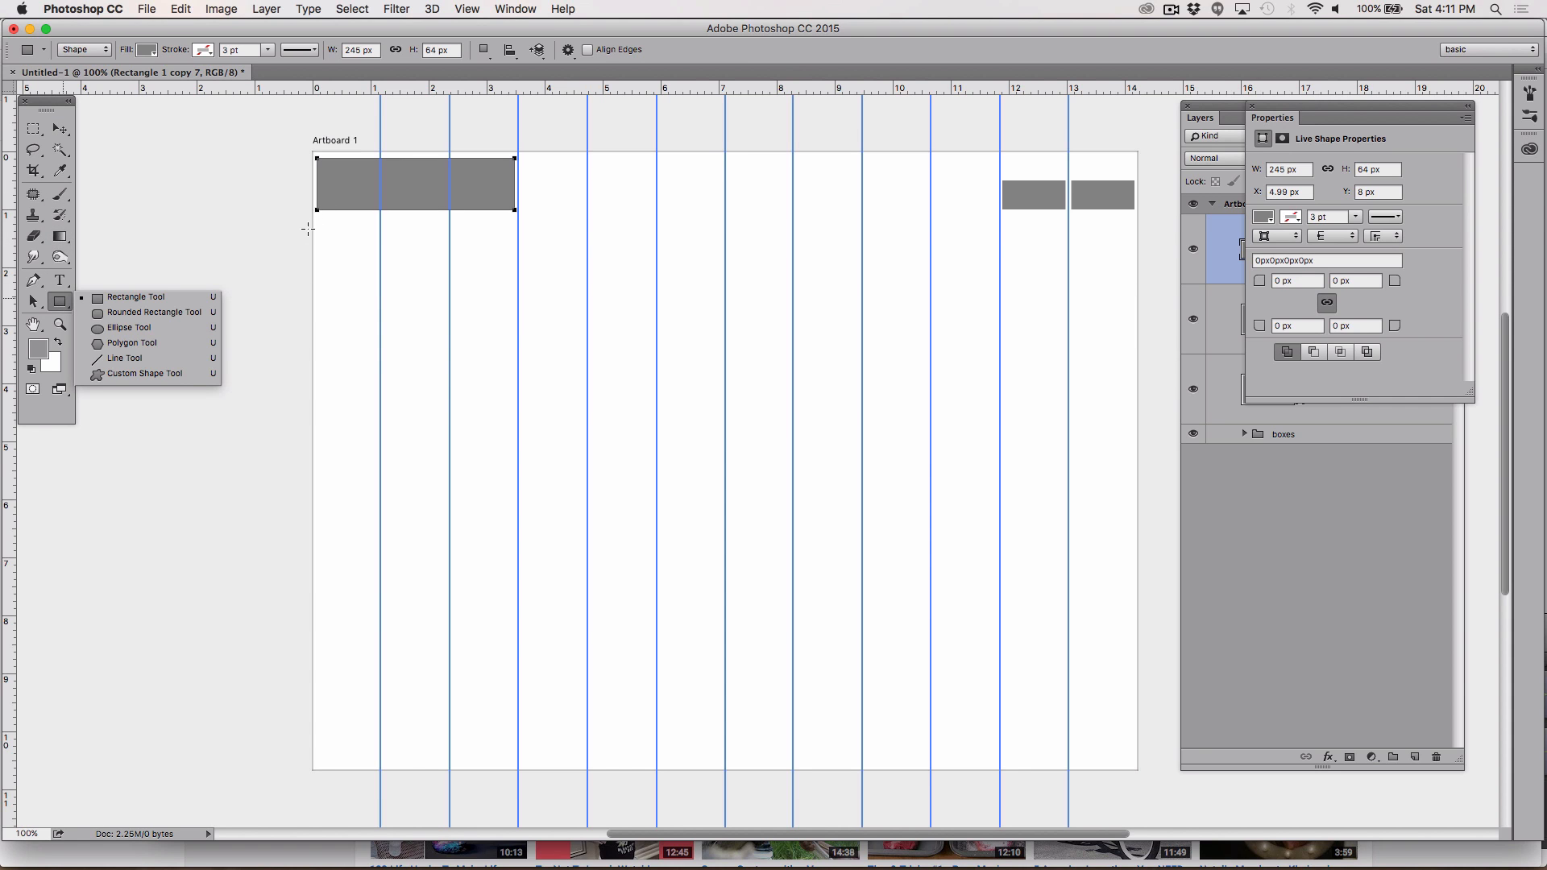
left_click(472, 311)
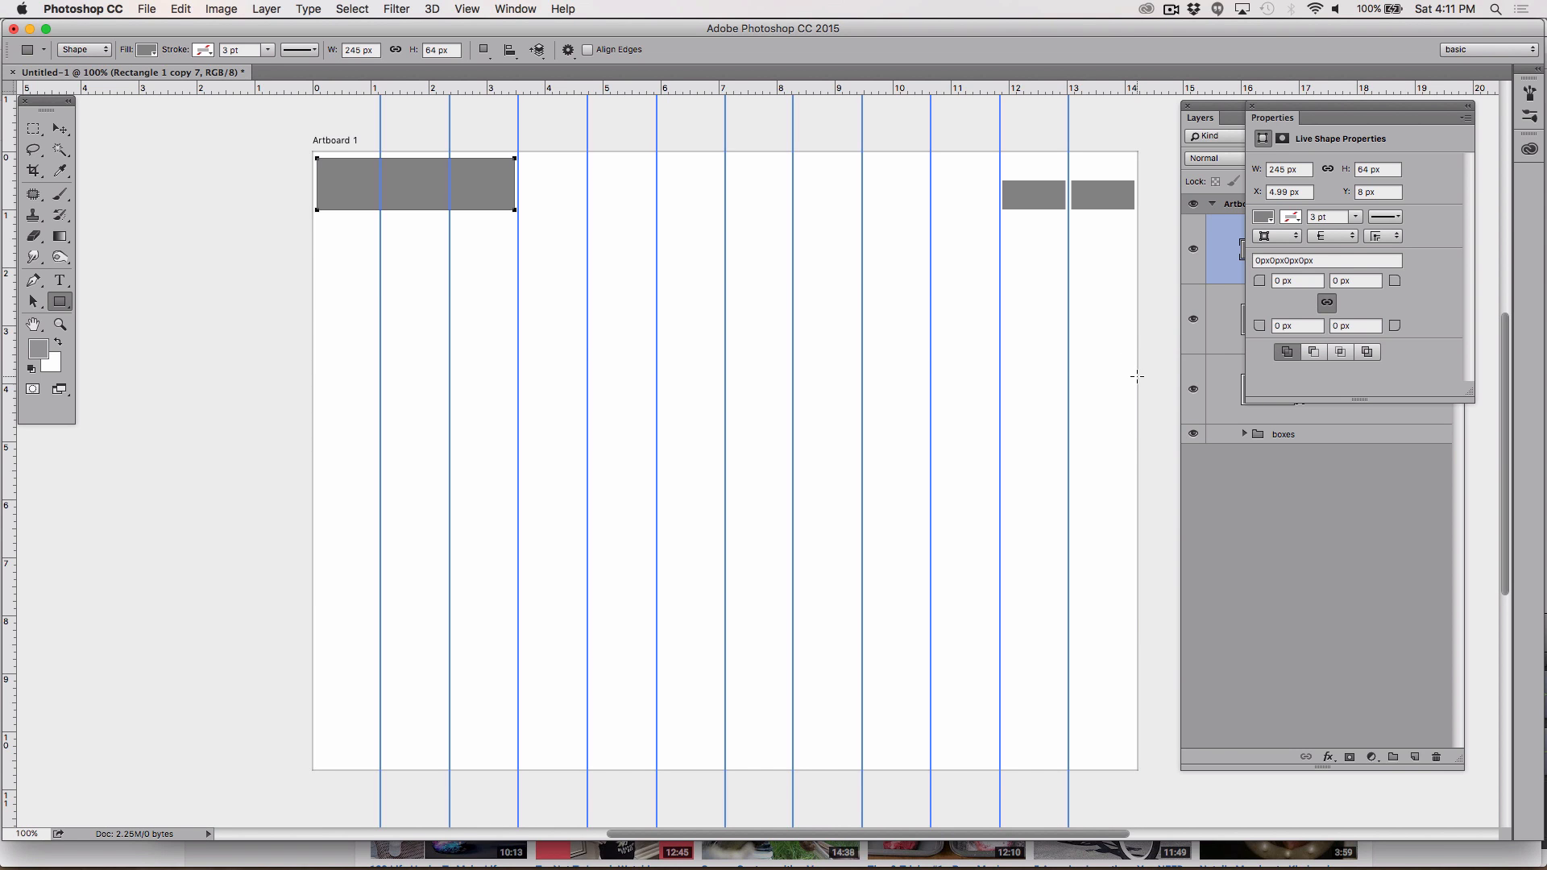
left_click_drag(1138, 381, 315, 220)
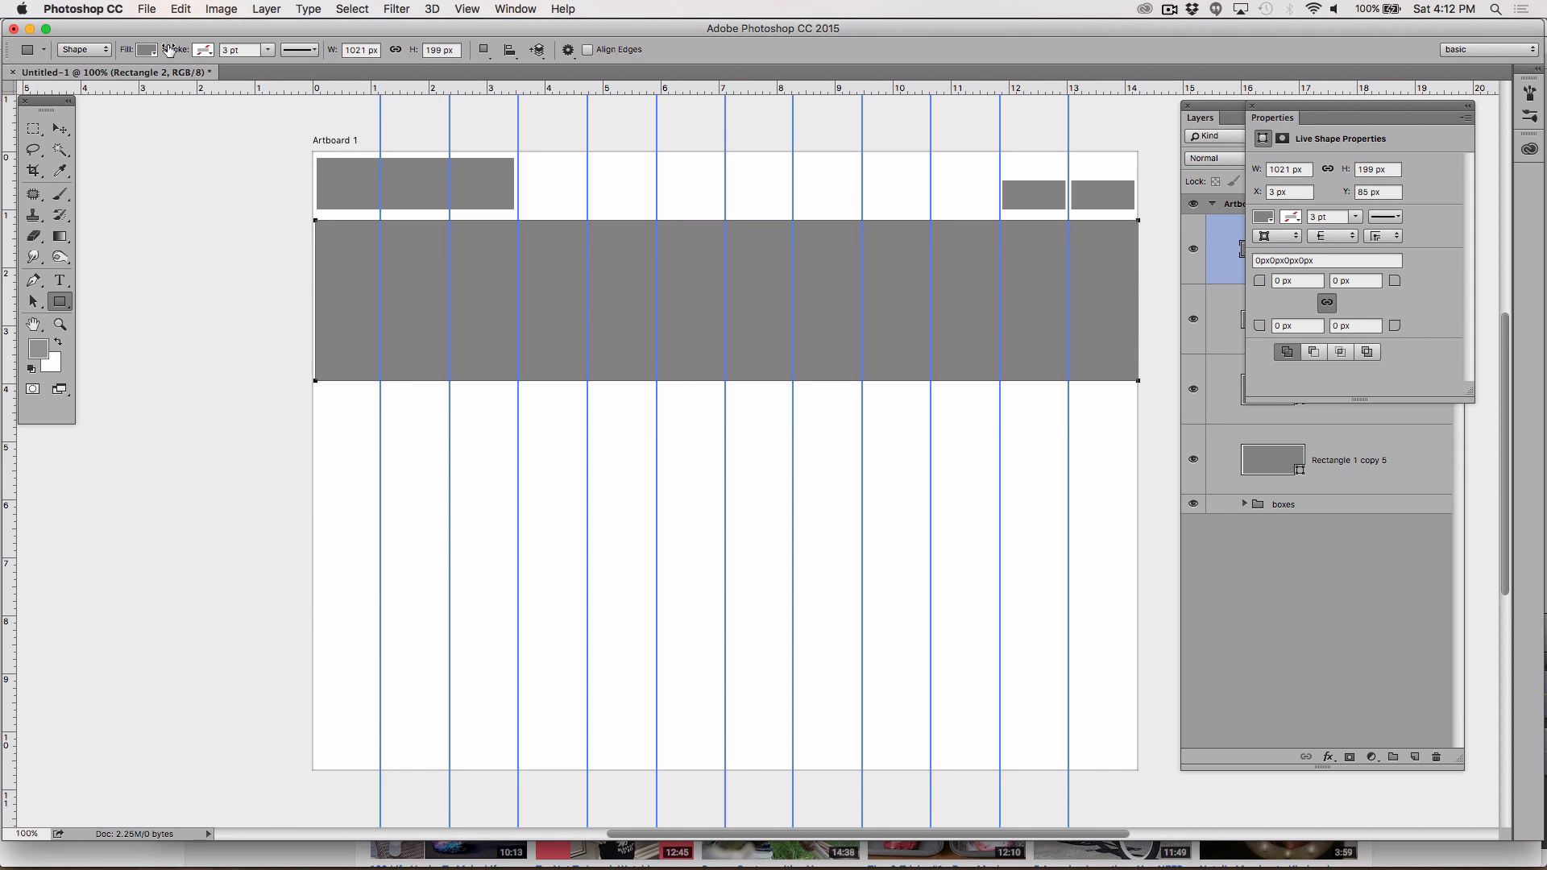
Step: Set the foreground colour to the light grey cfcfcf
left_click(146, 51)
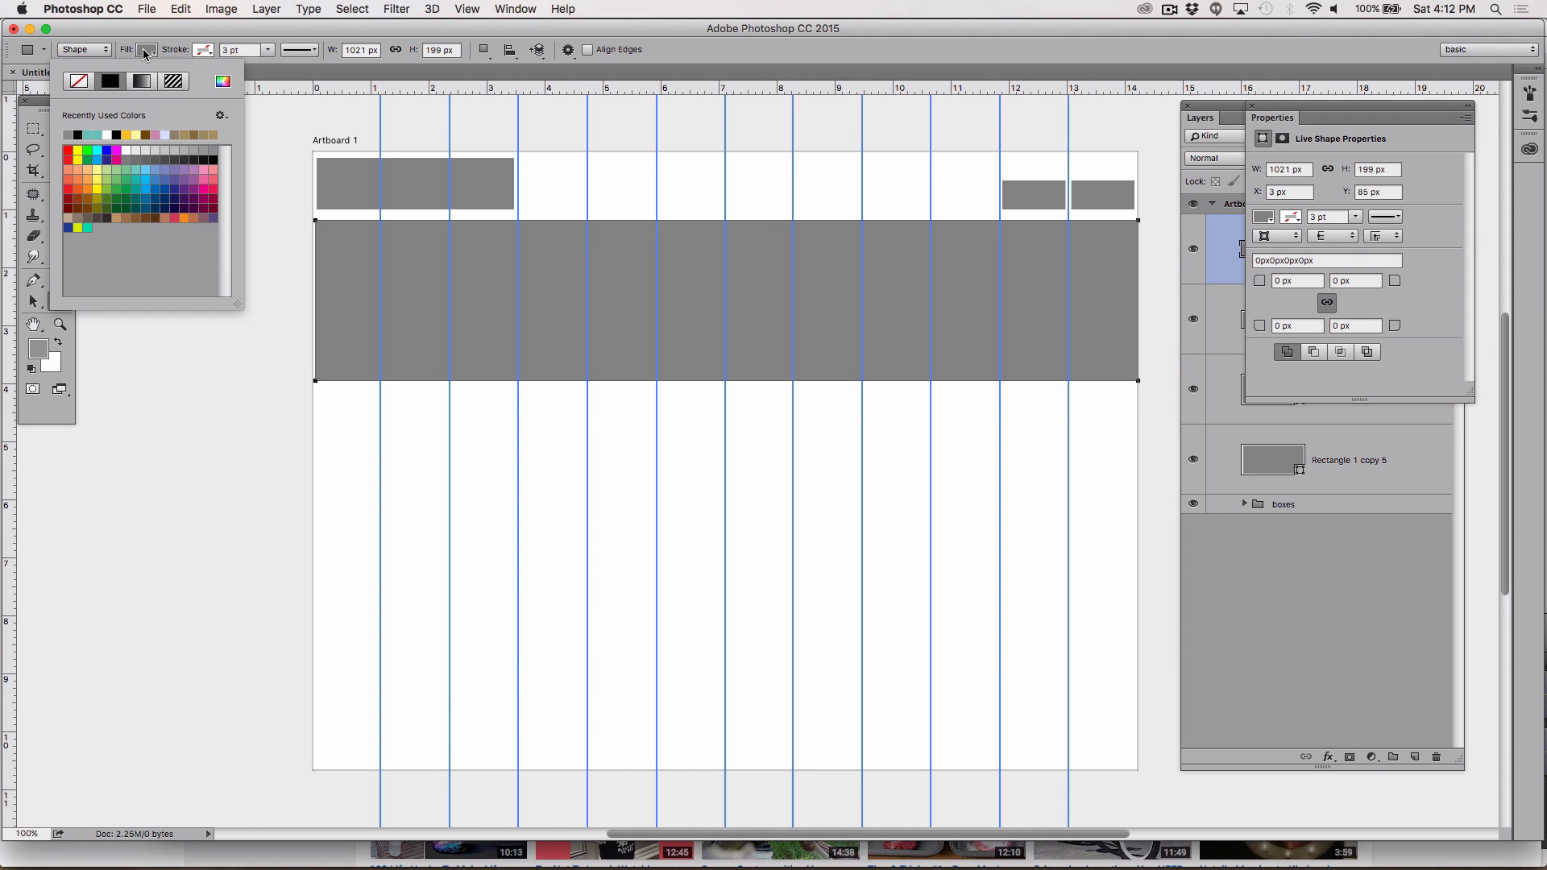
left_click(41, 347)
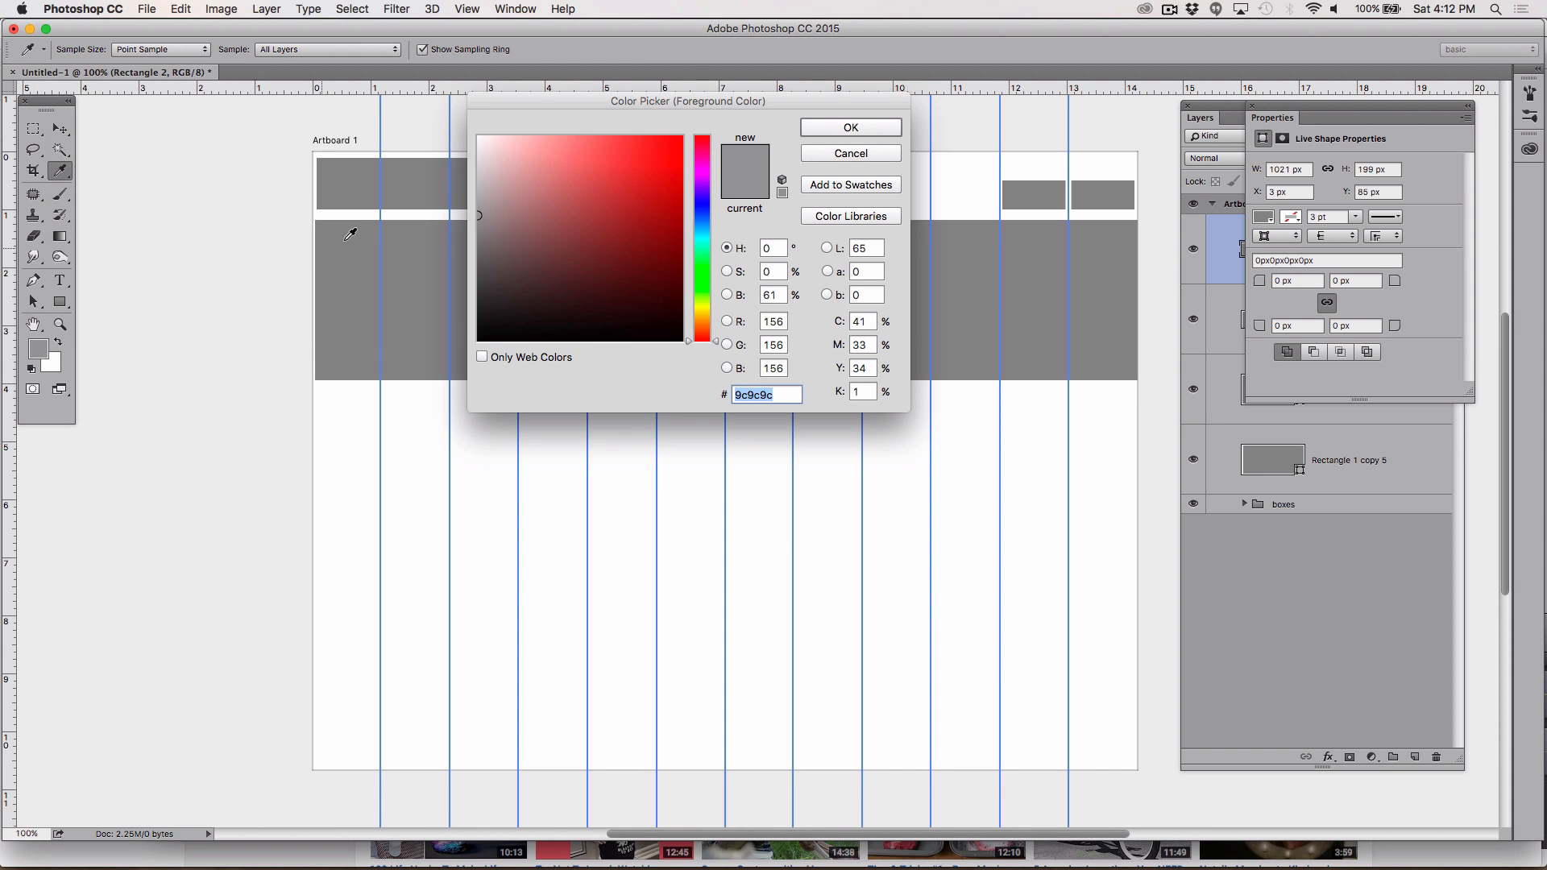
mouse_move(504, 240)
left_mouse_down()
mouse_move(483, 239)
mouse_move(477, 184)
left_mouse_up()
left_click(869, 127)
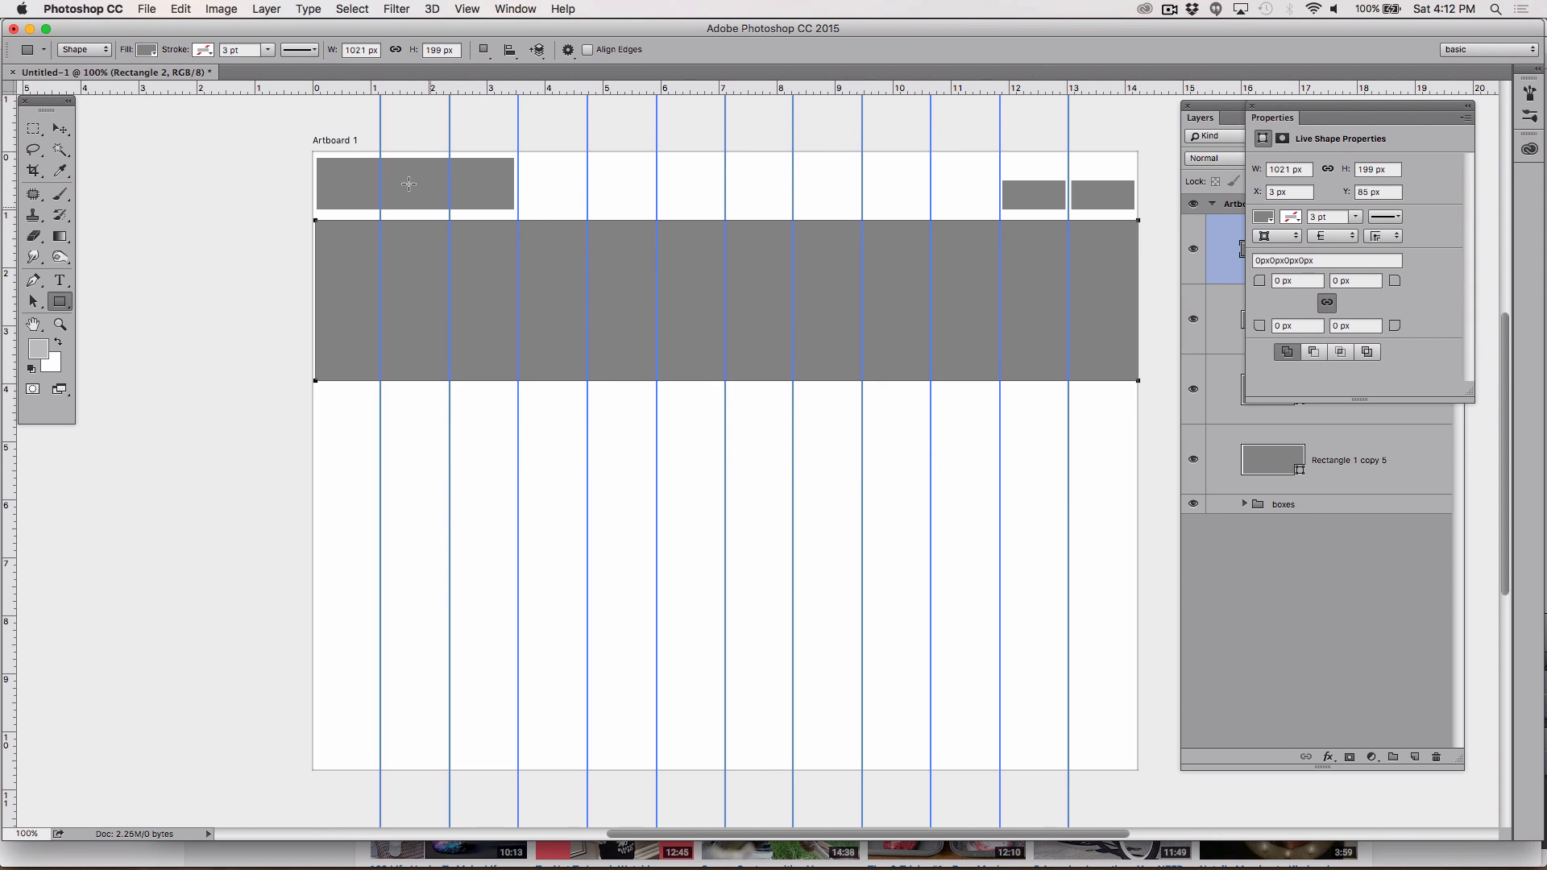
left_click(147, 51)
left_click(37, 349)
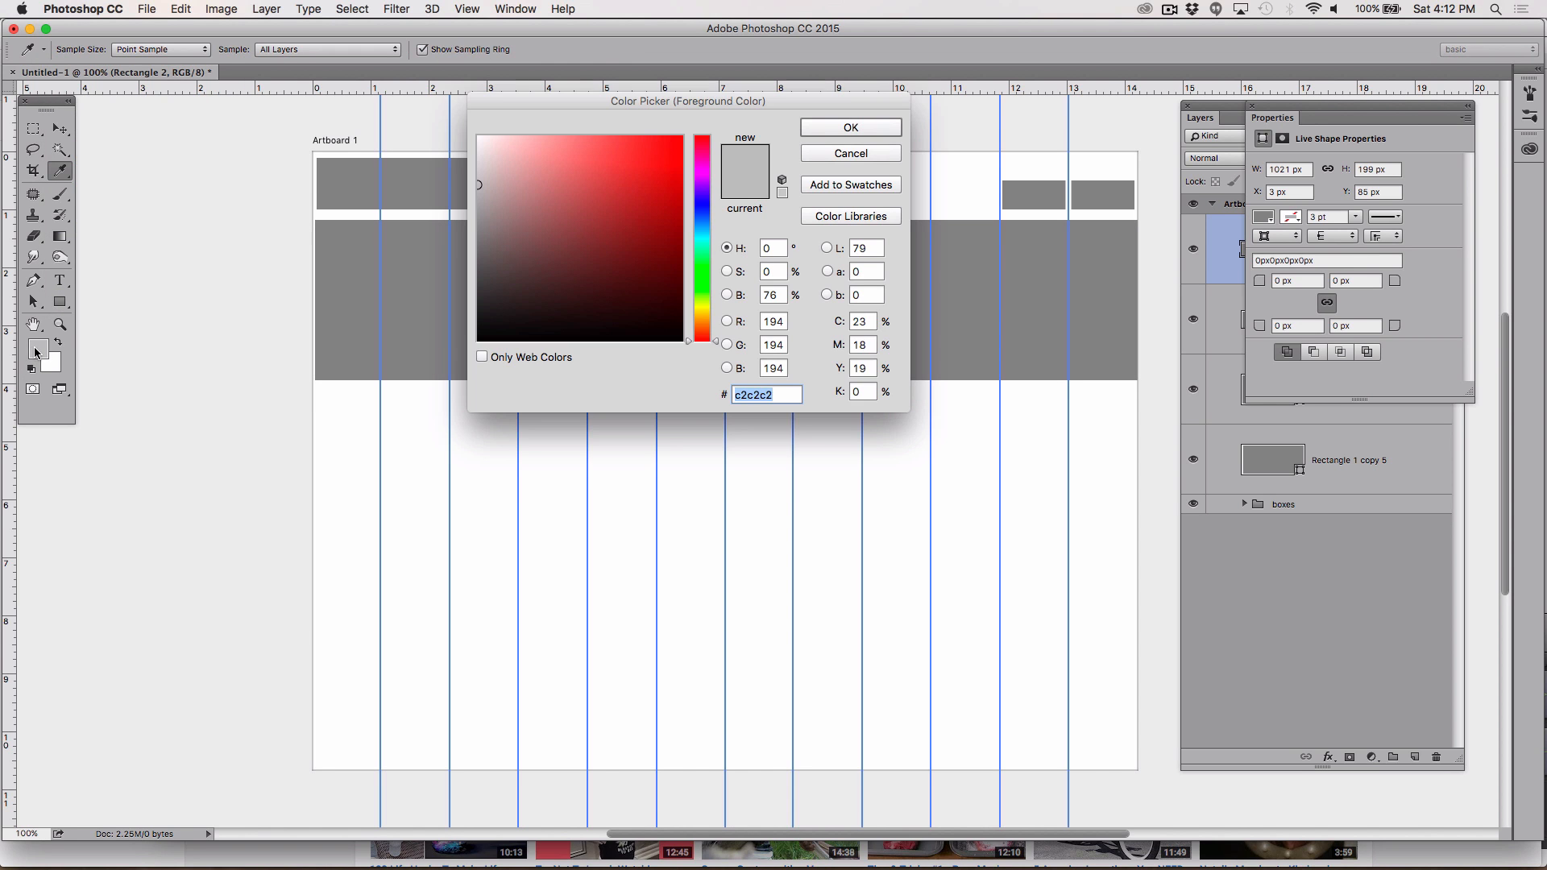
left_click_drag(480, 213, 478, 174)
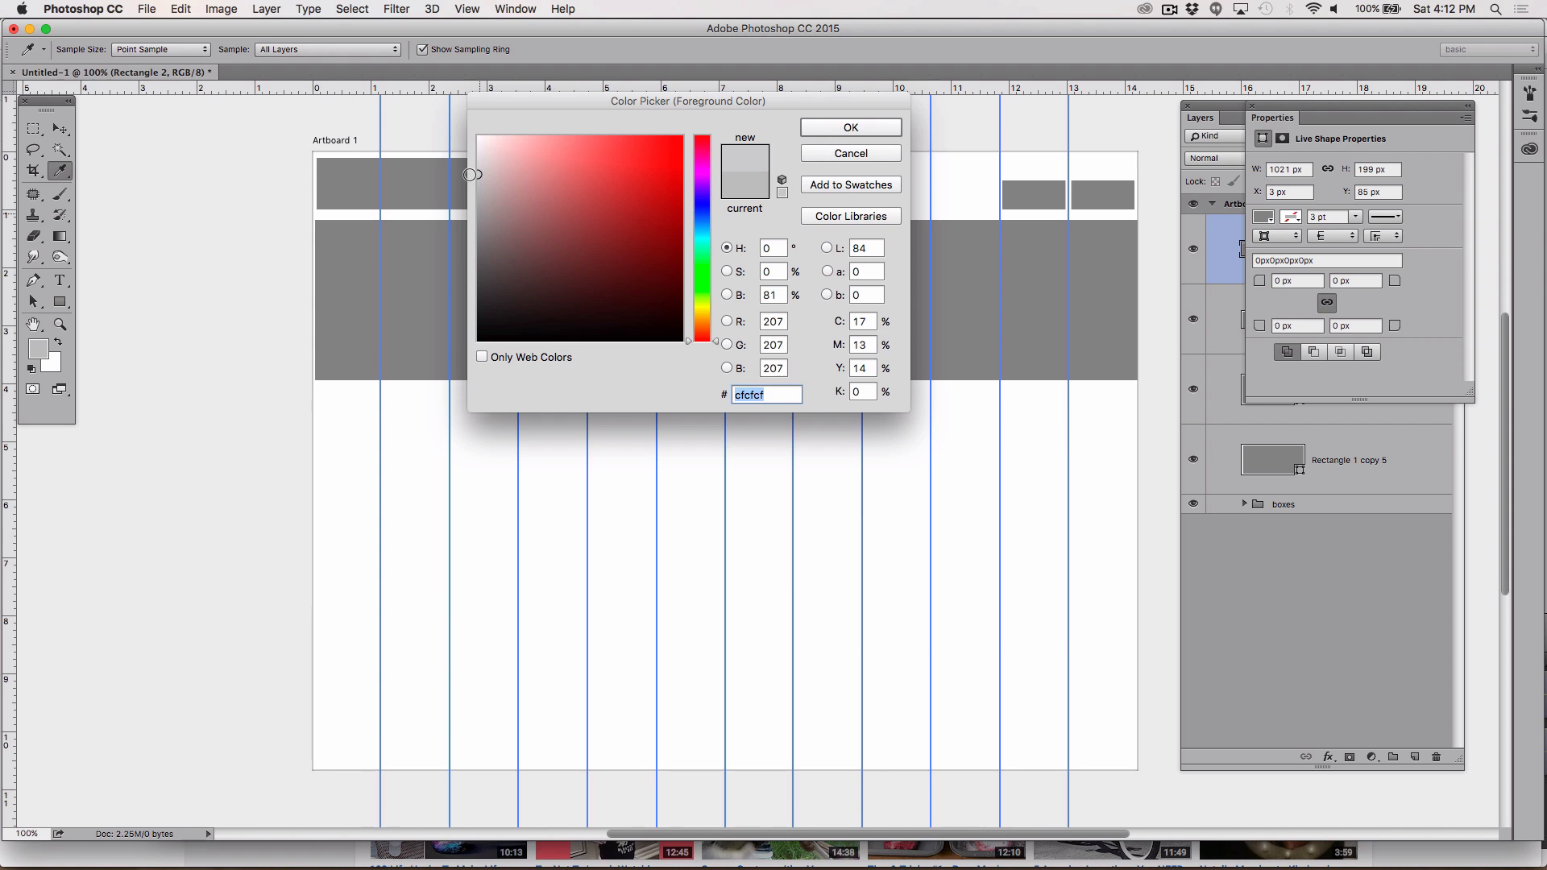
left_click(864, 129)
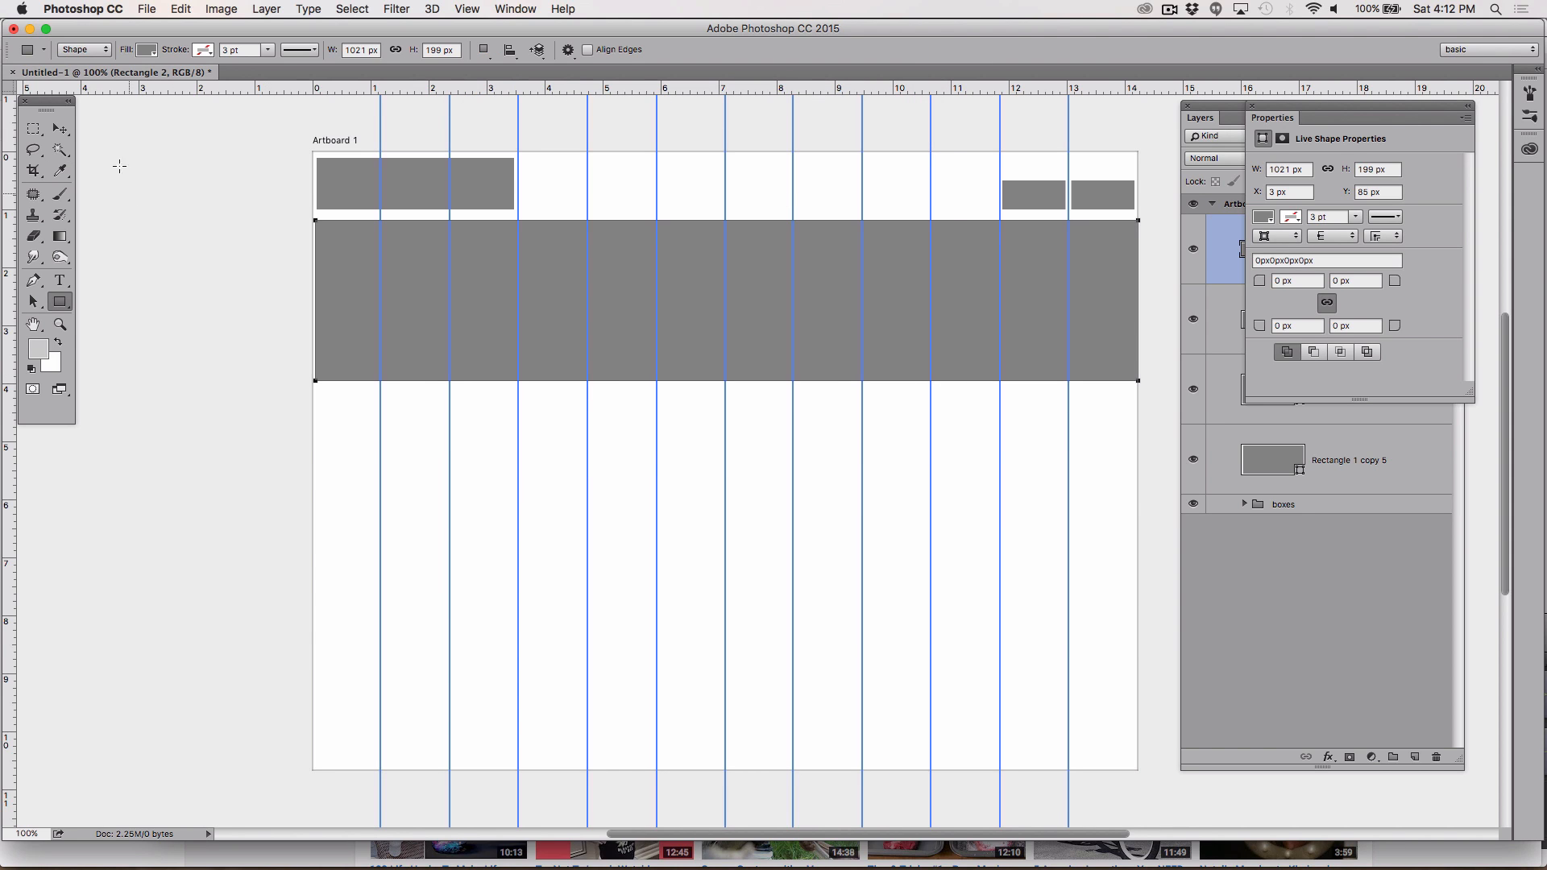
Step: Change the large rectangle's fill colour to the grey a0a0a0
left_click(155, 53)
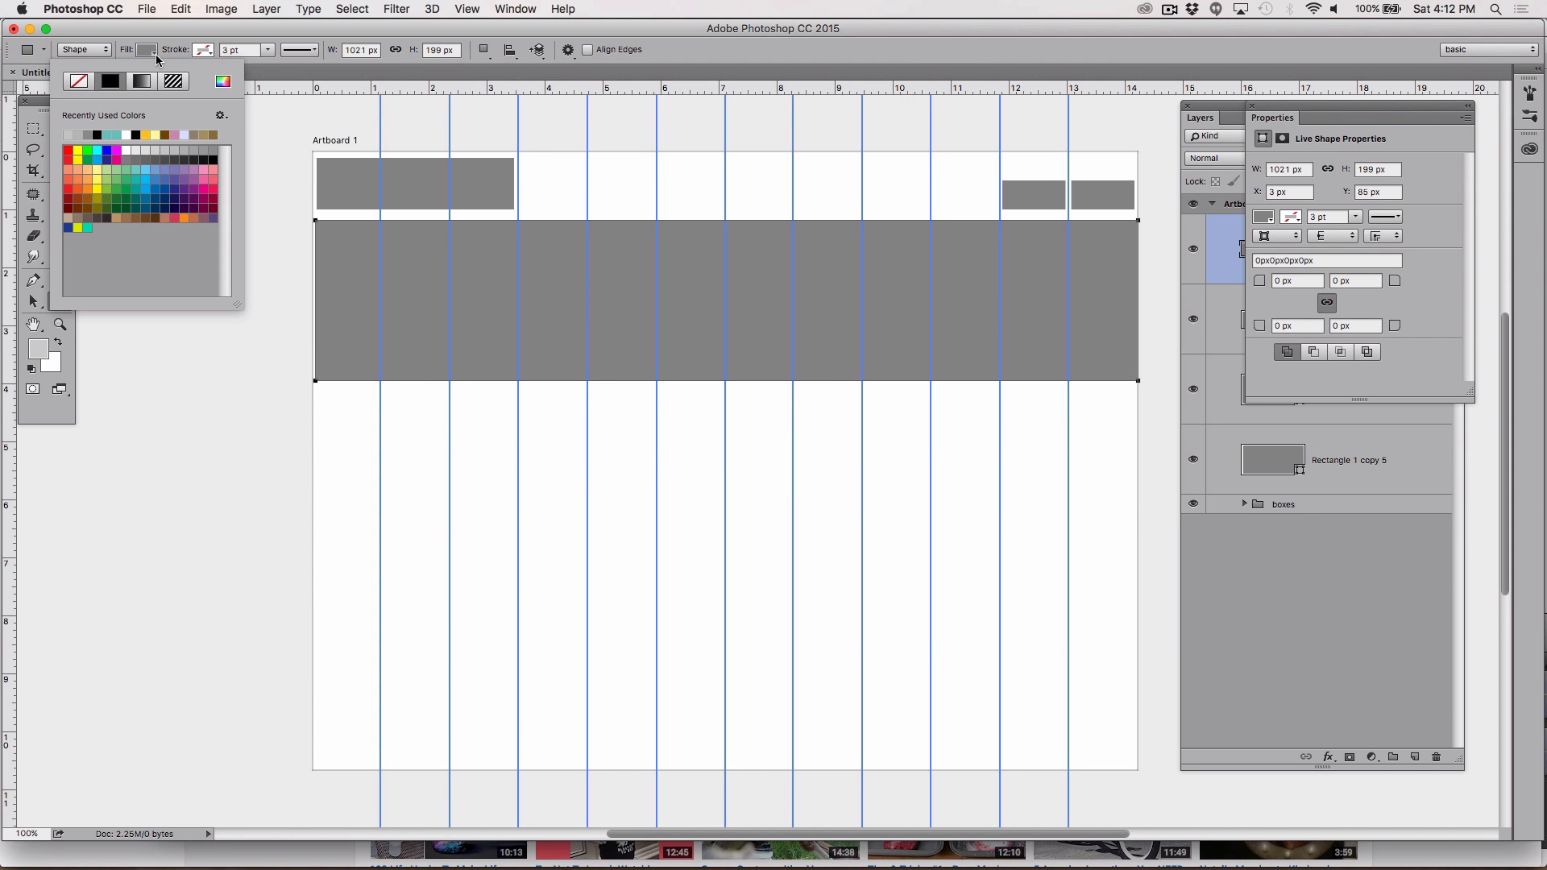
left_click(154, 52)
left_click(155, 51)
left_click(224, 81)
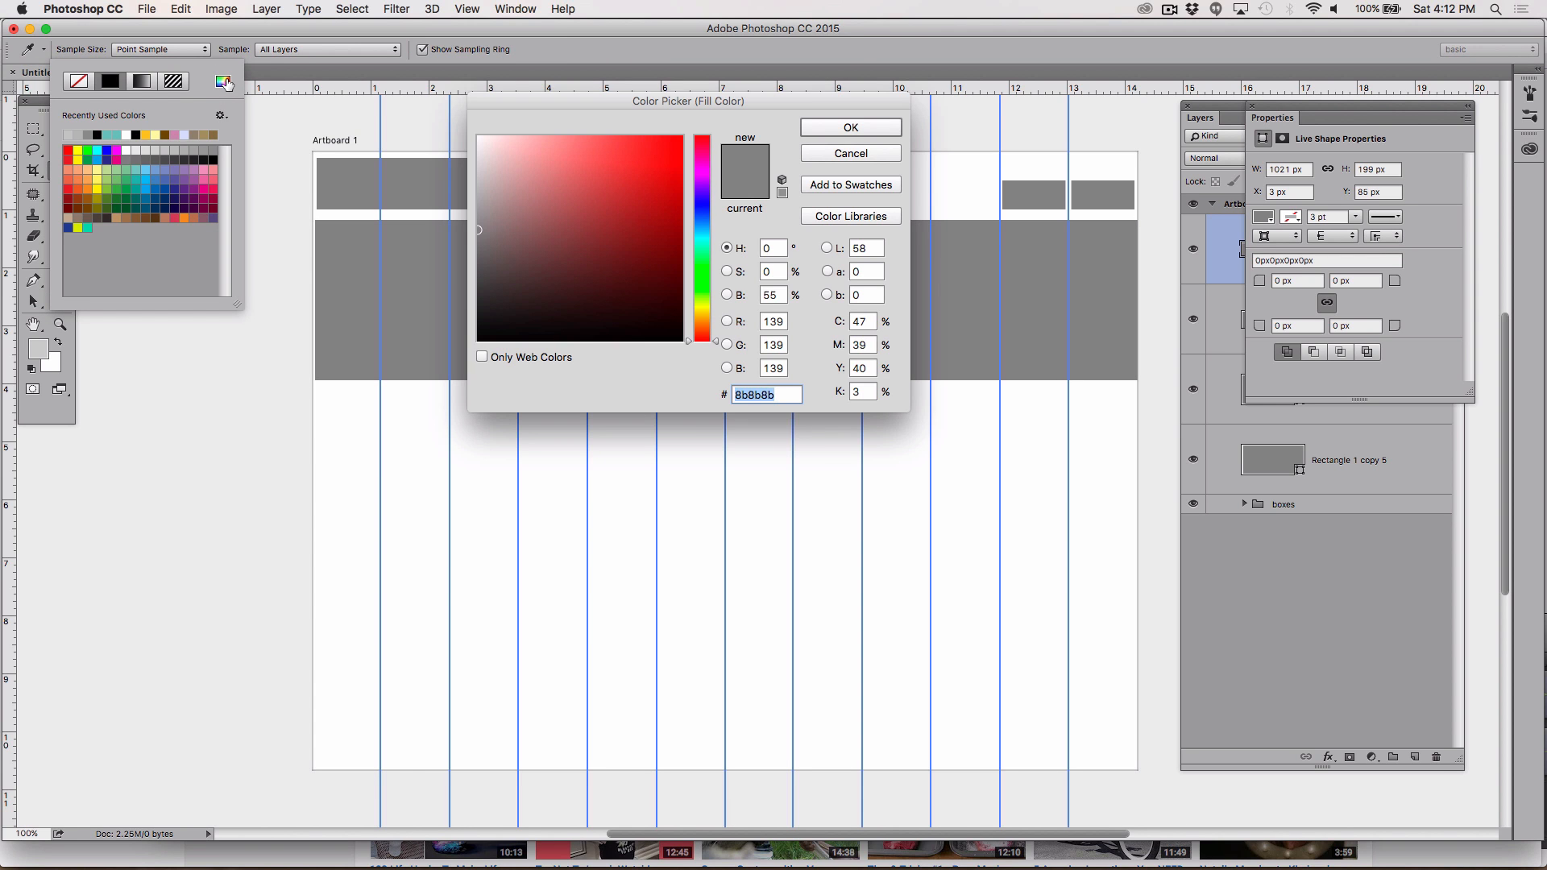
left_click_drag(497, 222, 468, 211)
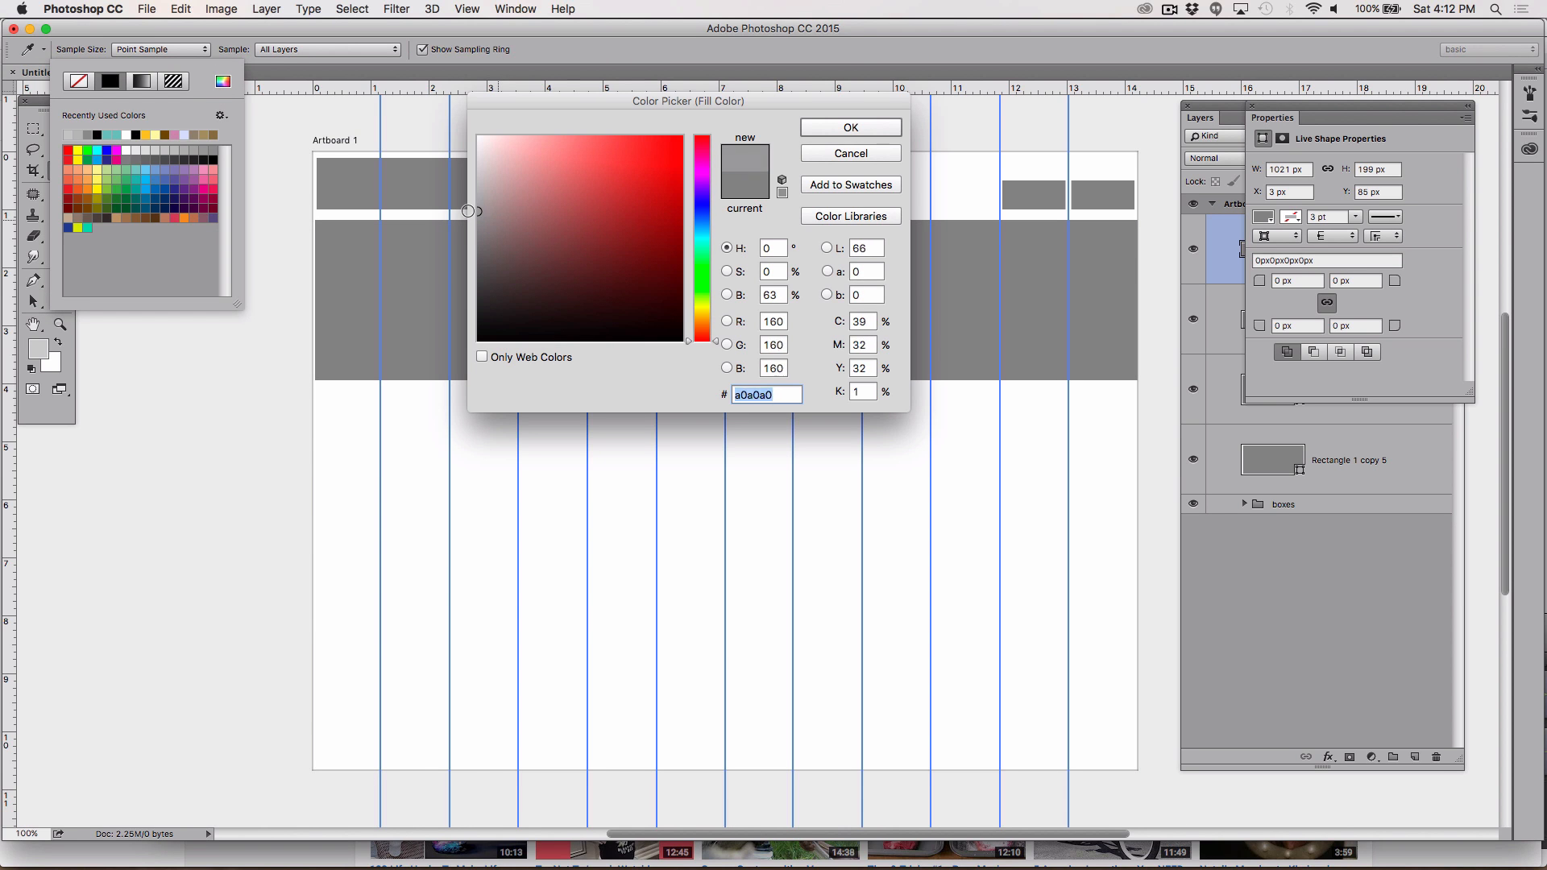
left_click(857, 126)
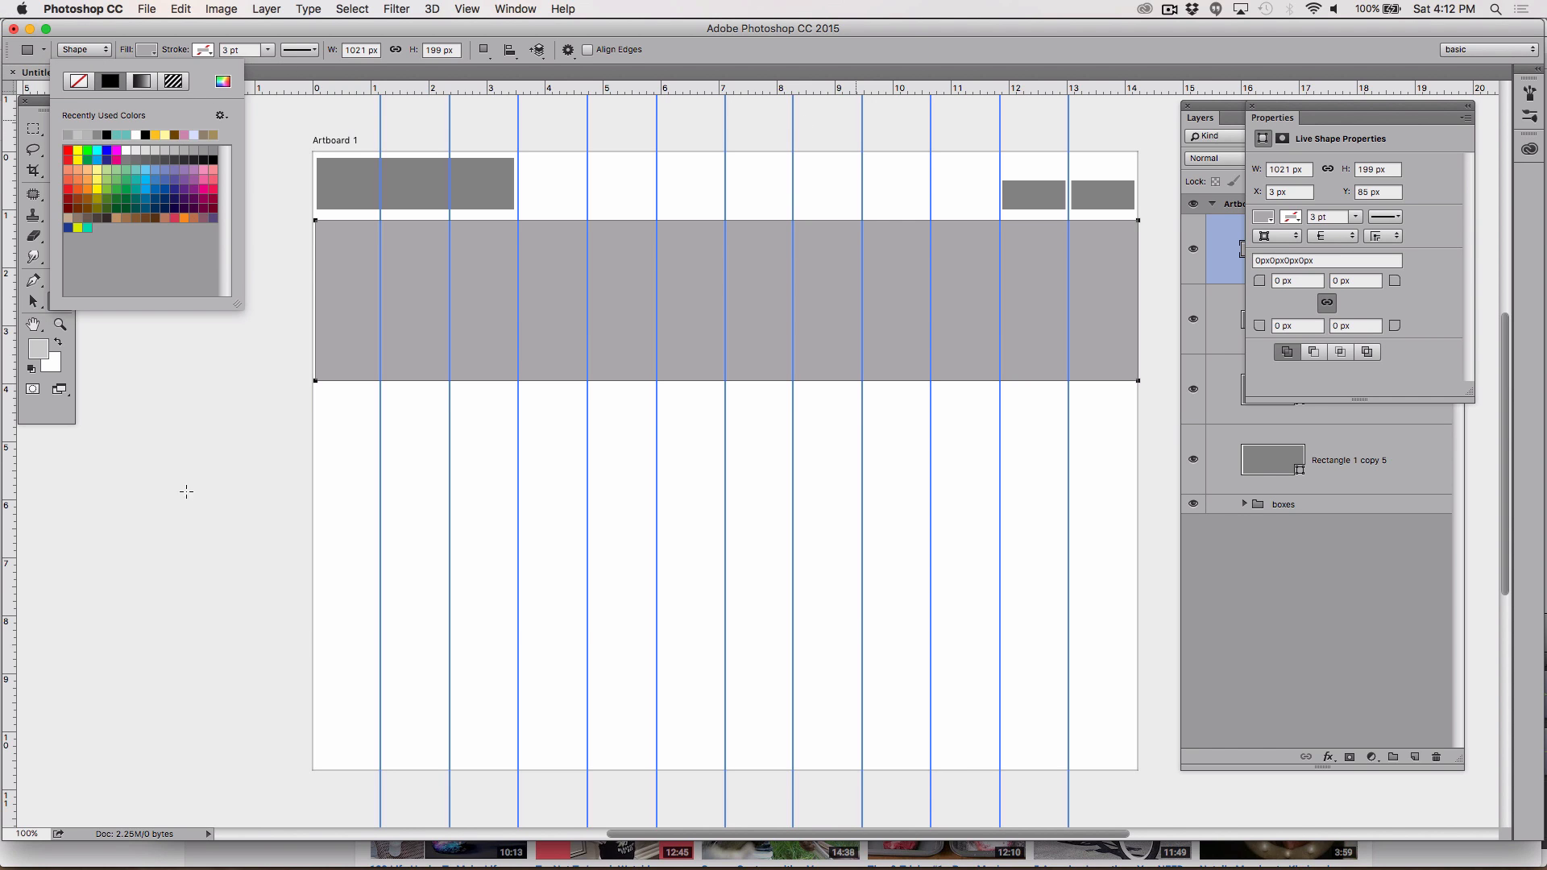
Step: Switch to the Rectangular Marquee Tool and move the Properties panel out of the way
left_click(33, 129)
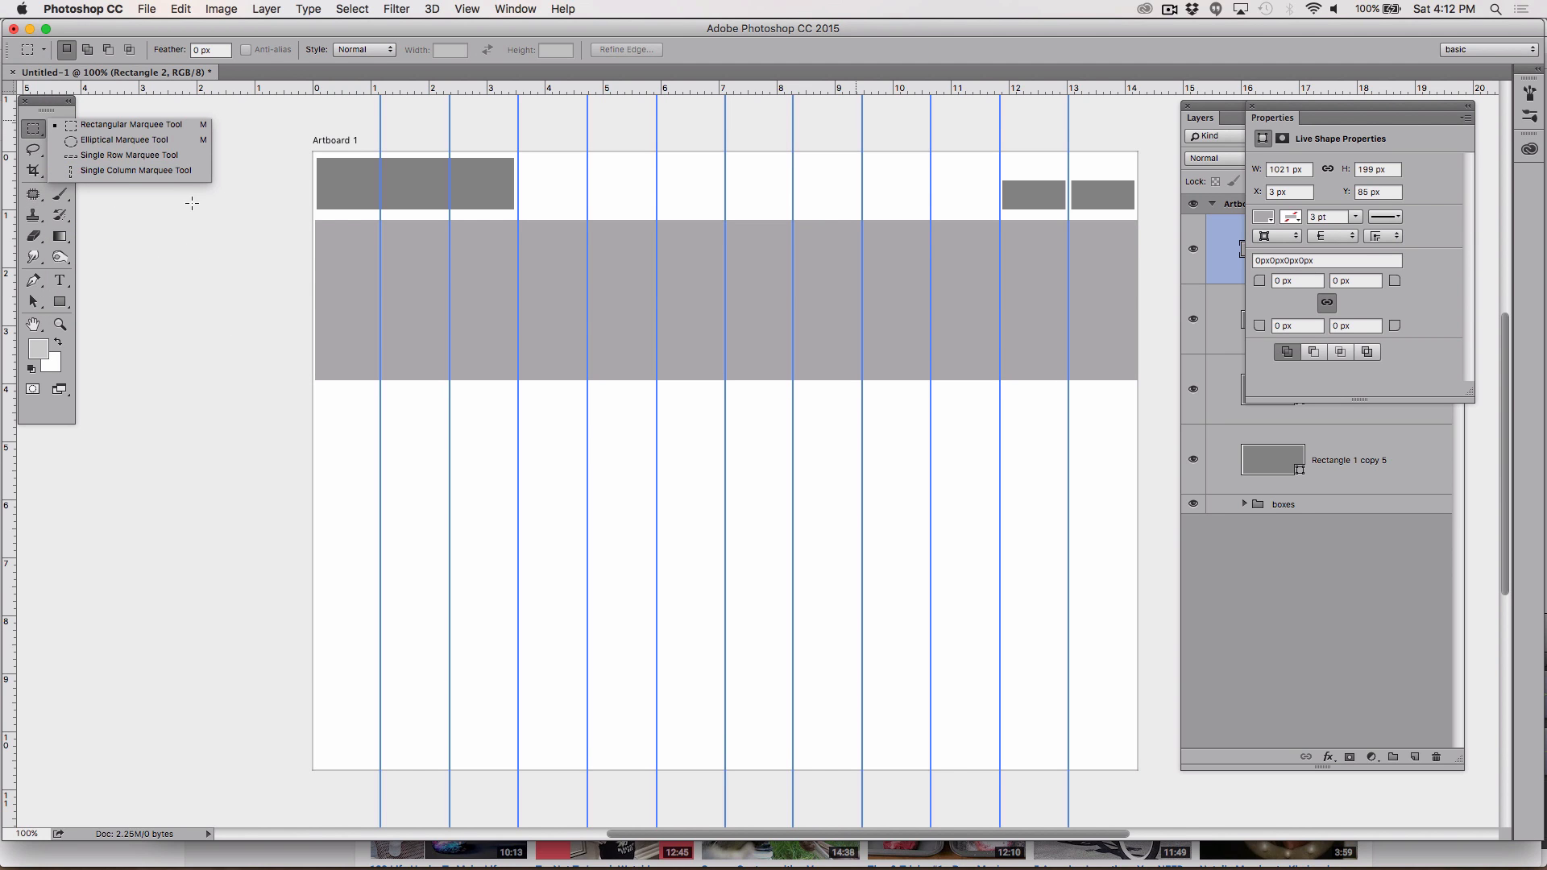
left_click(135, 125)
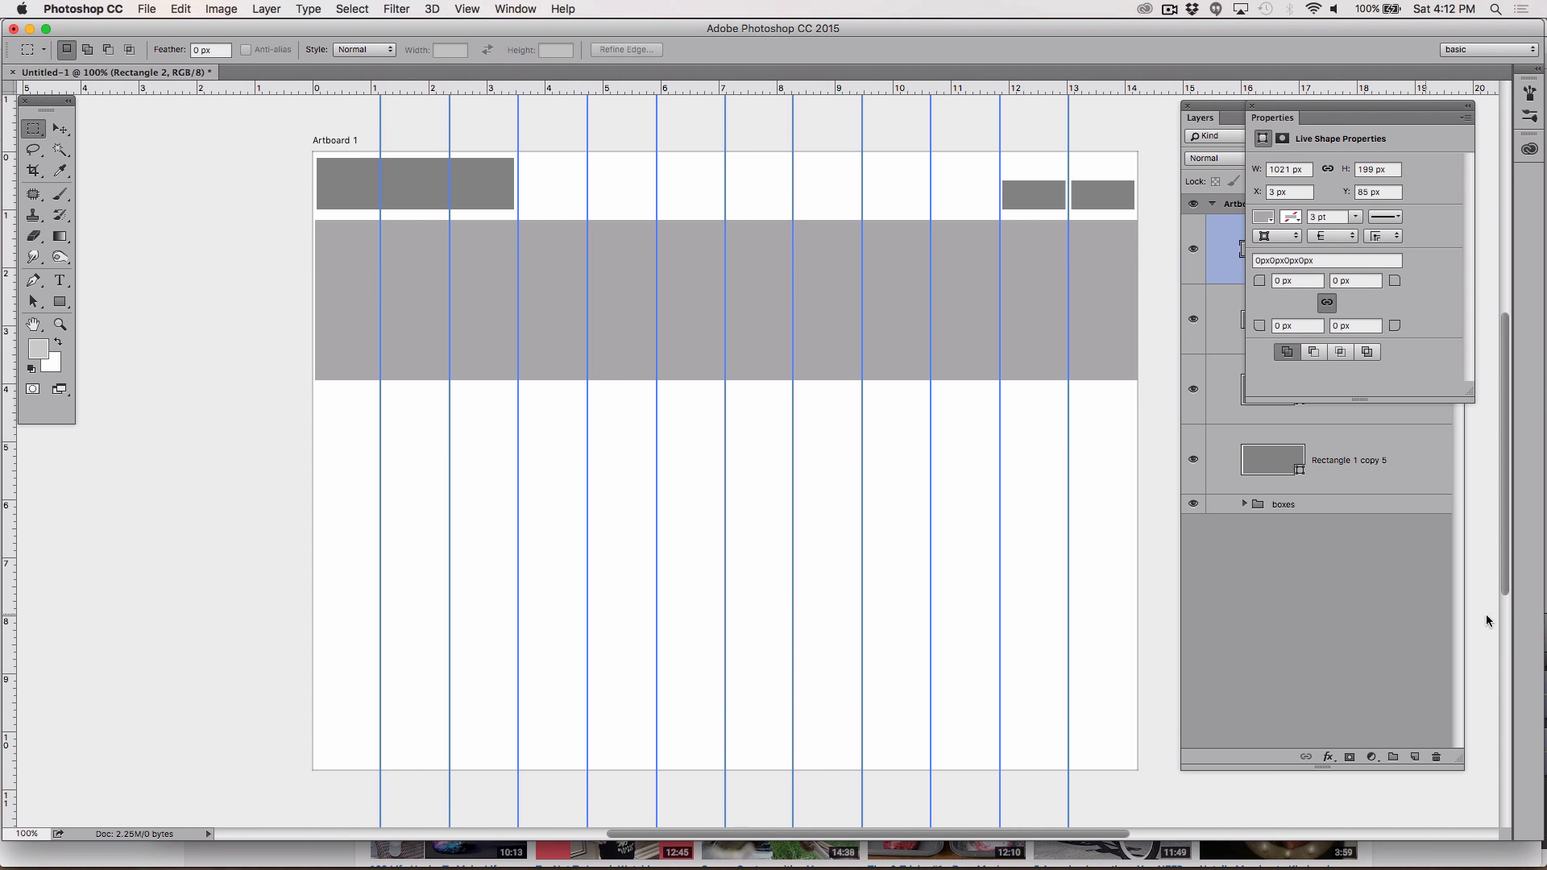
left_click_drag(1272, 116, 1306, 588)
Step: Toggle the large rectangle layer's visibility off and back on
left_click(1194, 250)
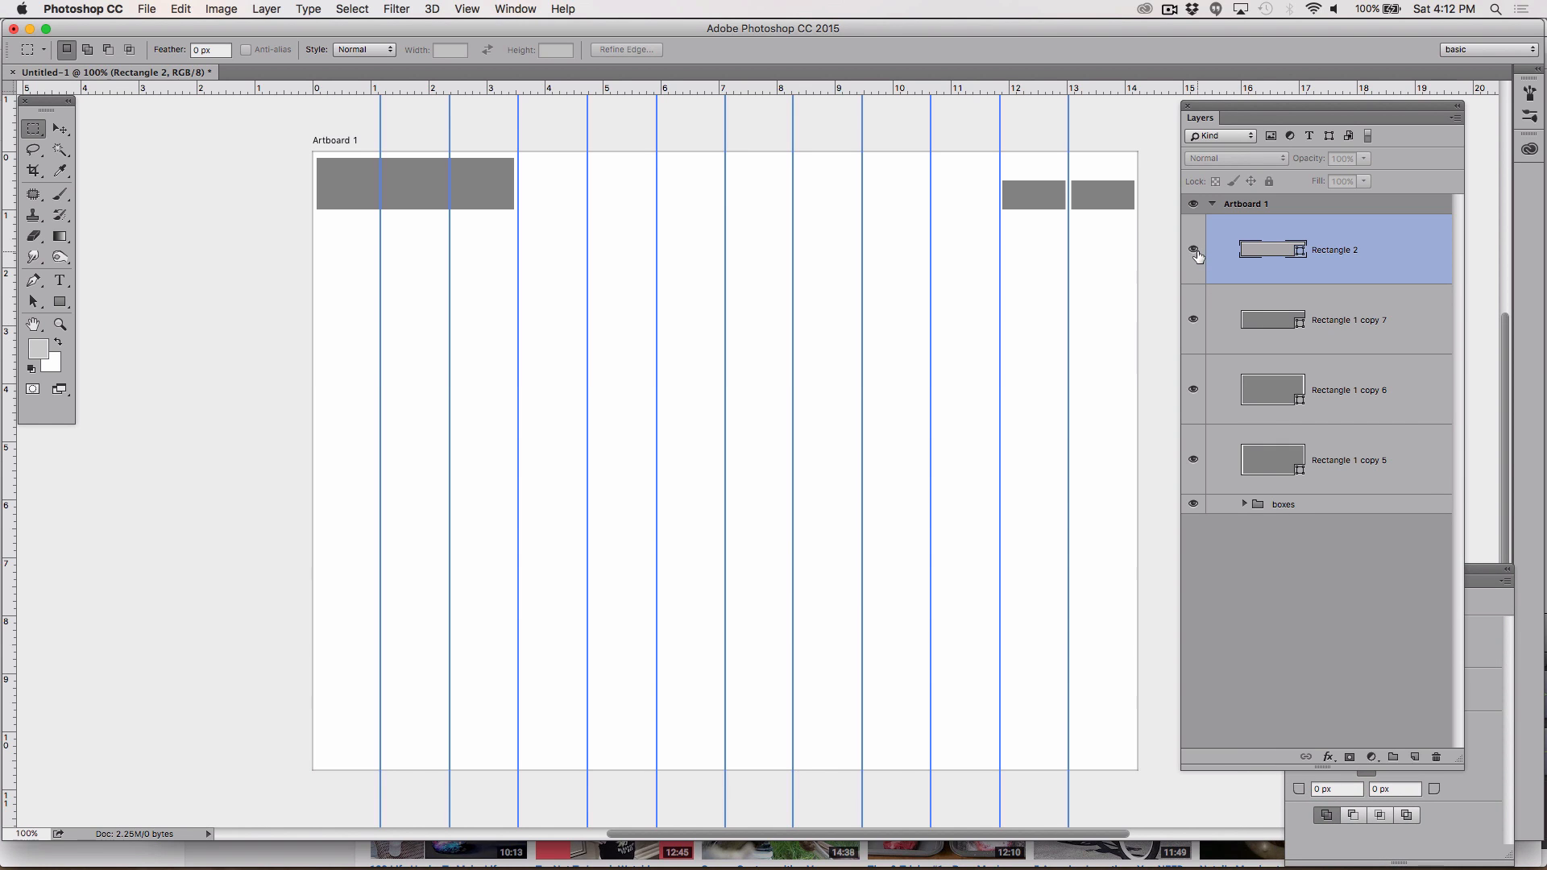
left_click(1194, 250)
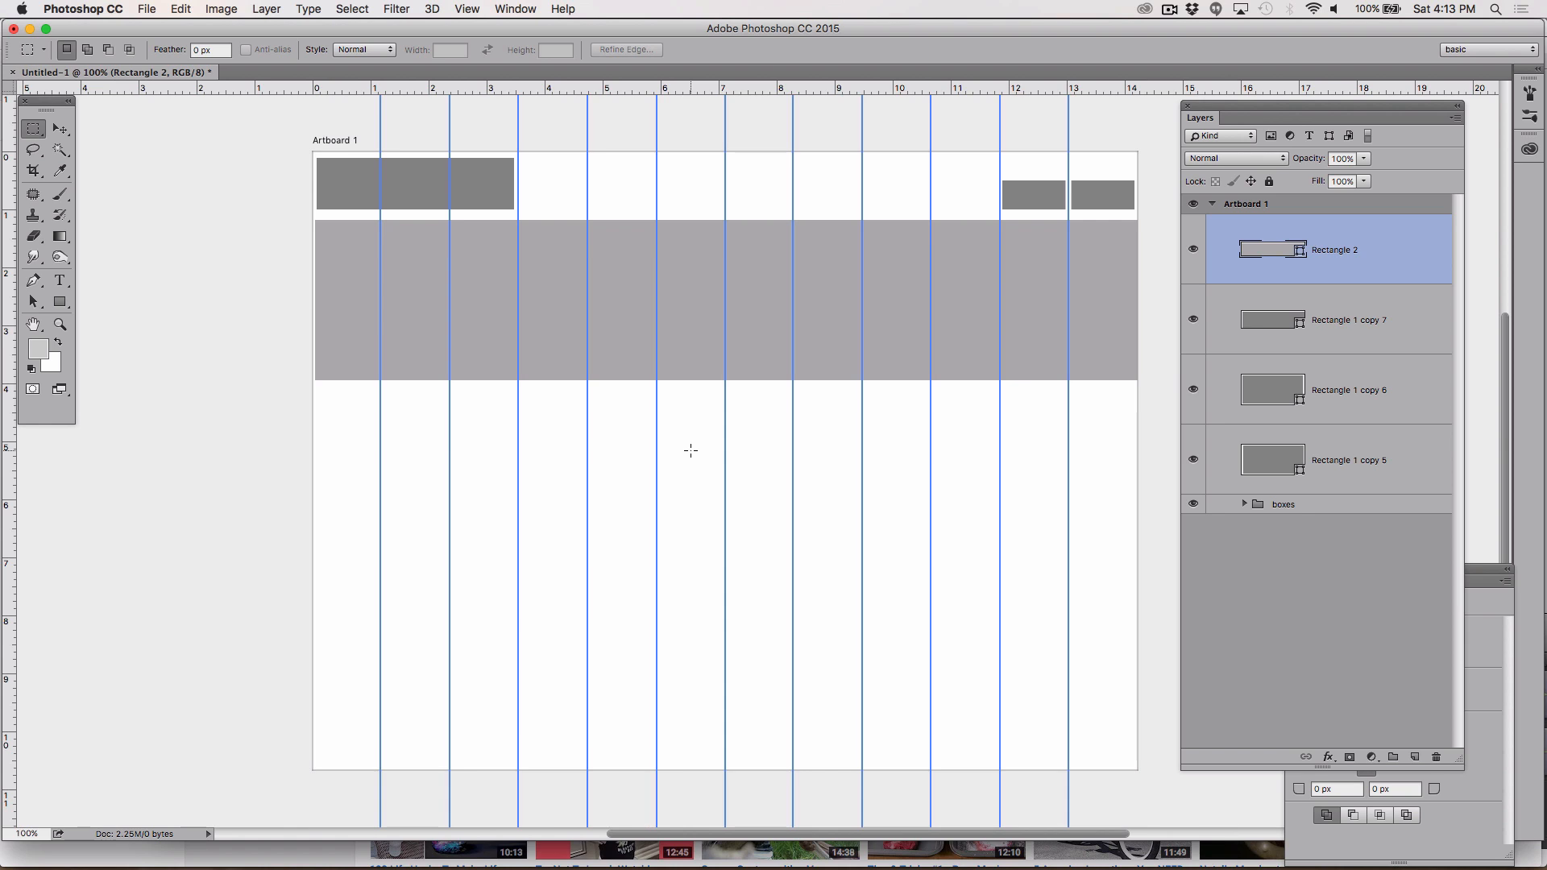
Step: Group the four rectangle layers from Rectangle 1 copy 5 up to Rectangle 2 into a new layer group
key("z")
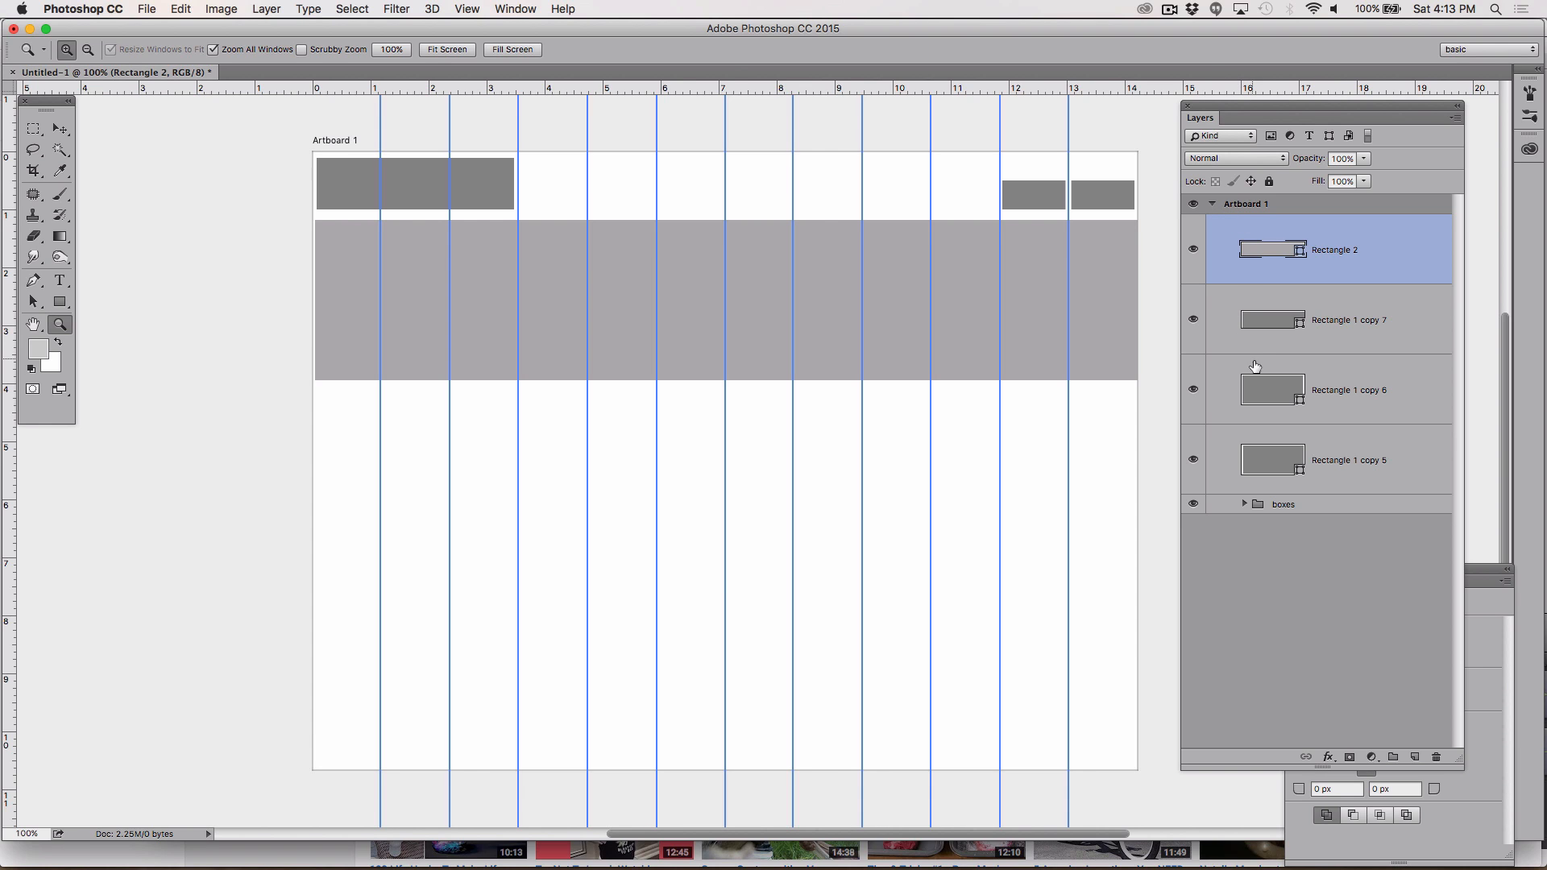
left_click(1366, 469)
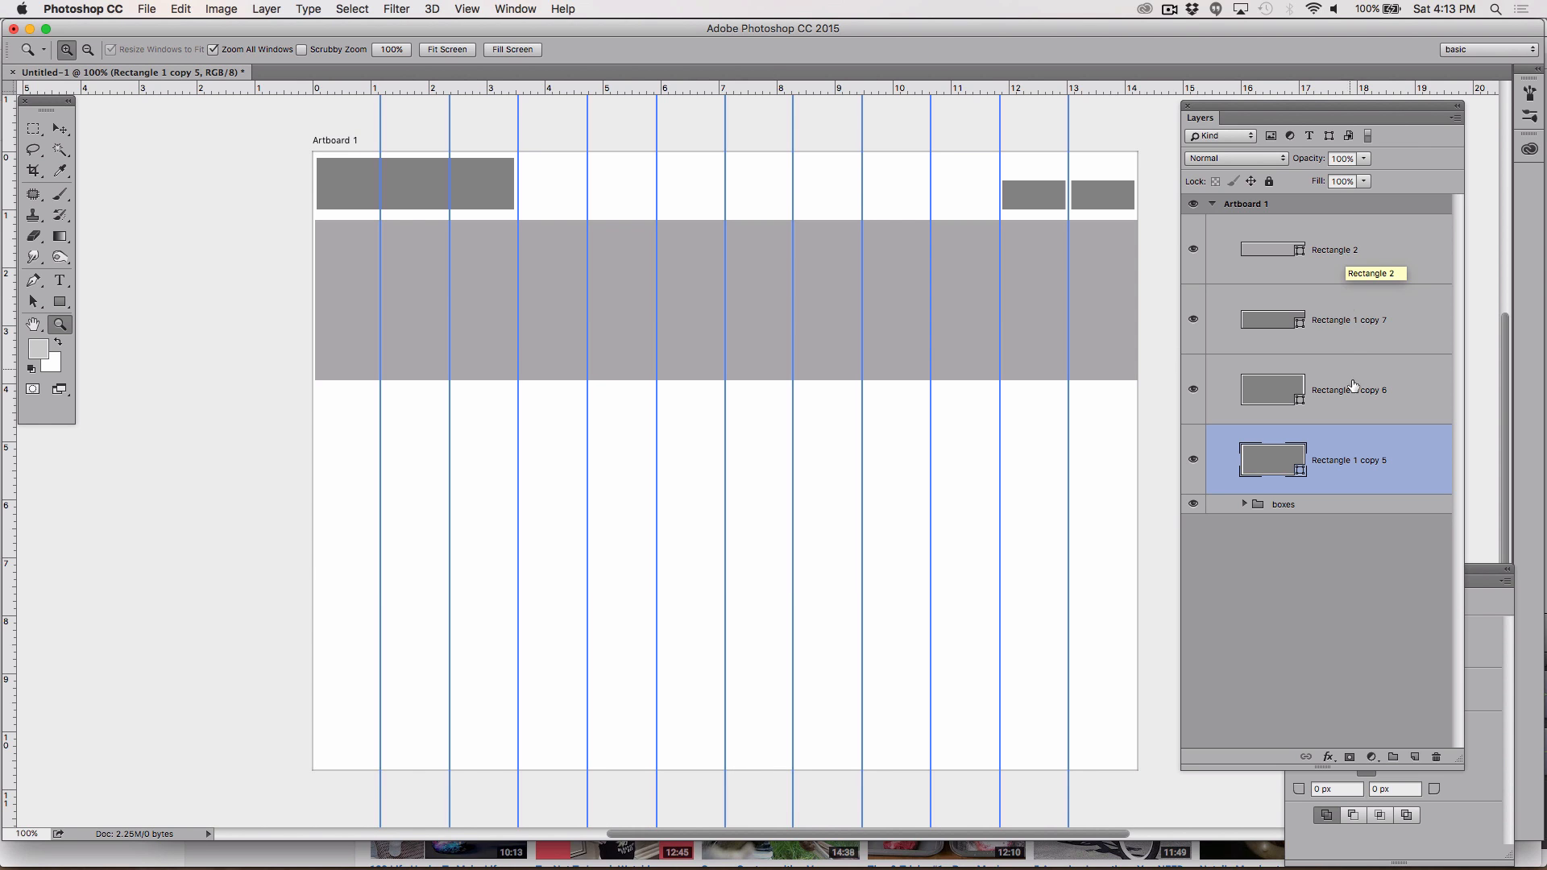
left_click(1350, 250, "shift")
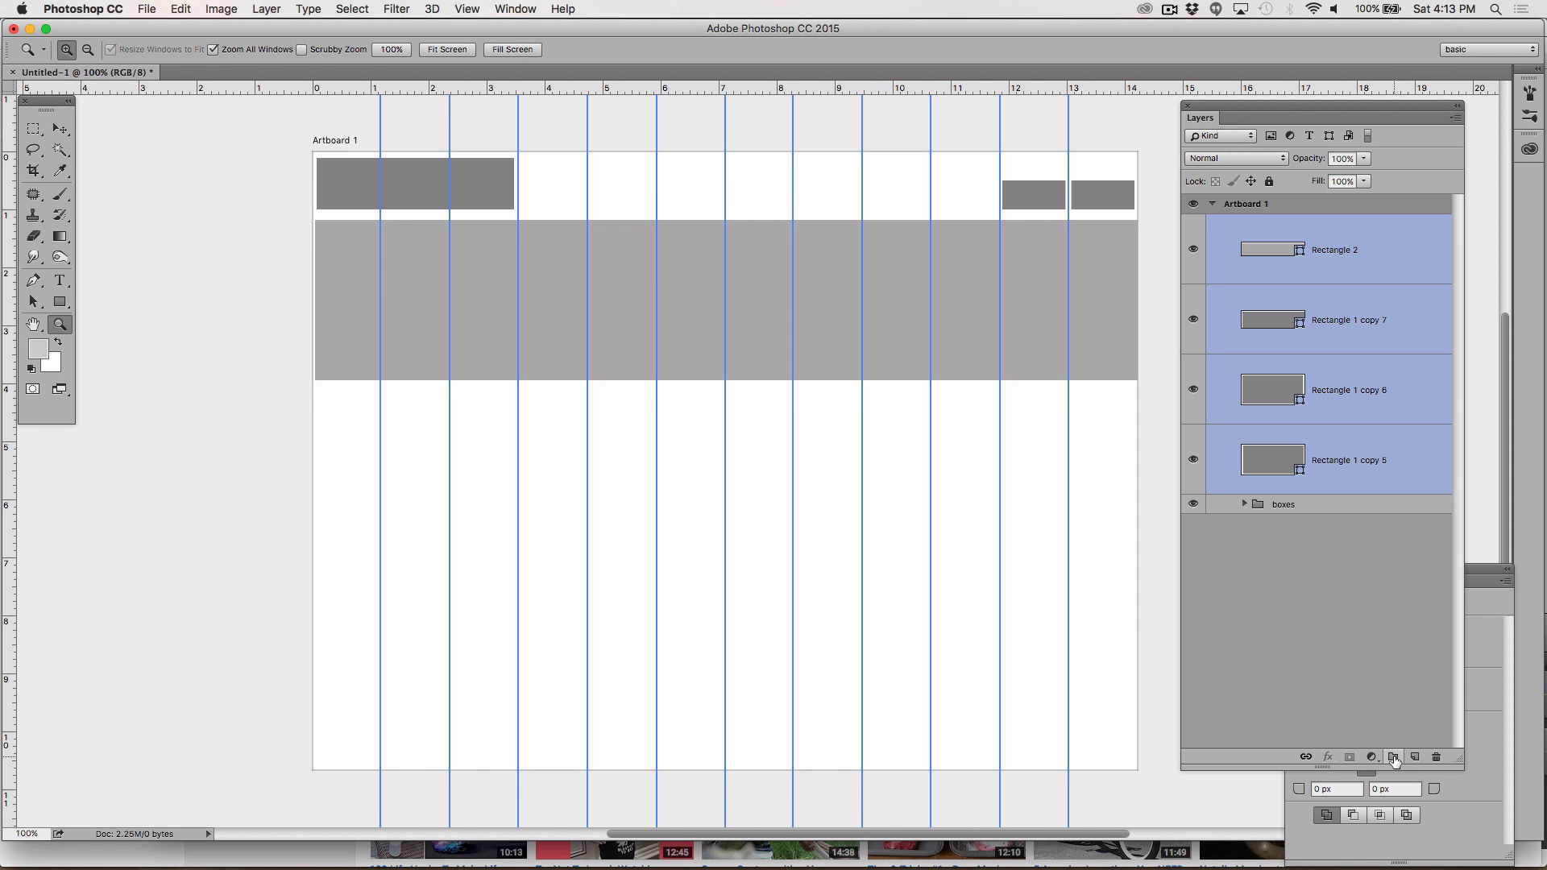
left_click(1395, 761)
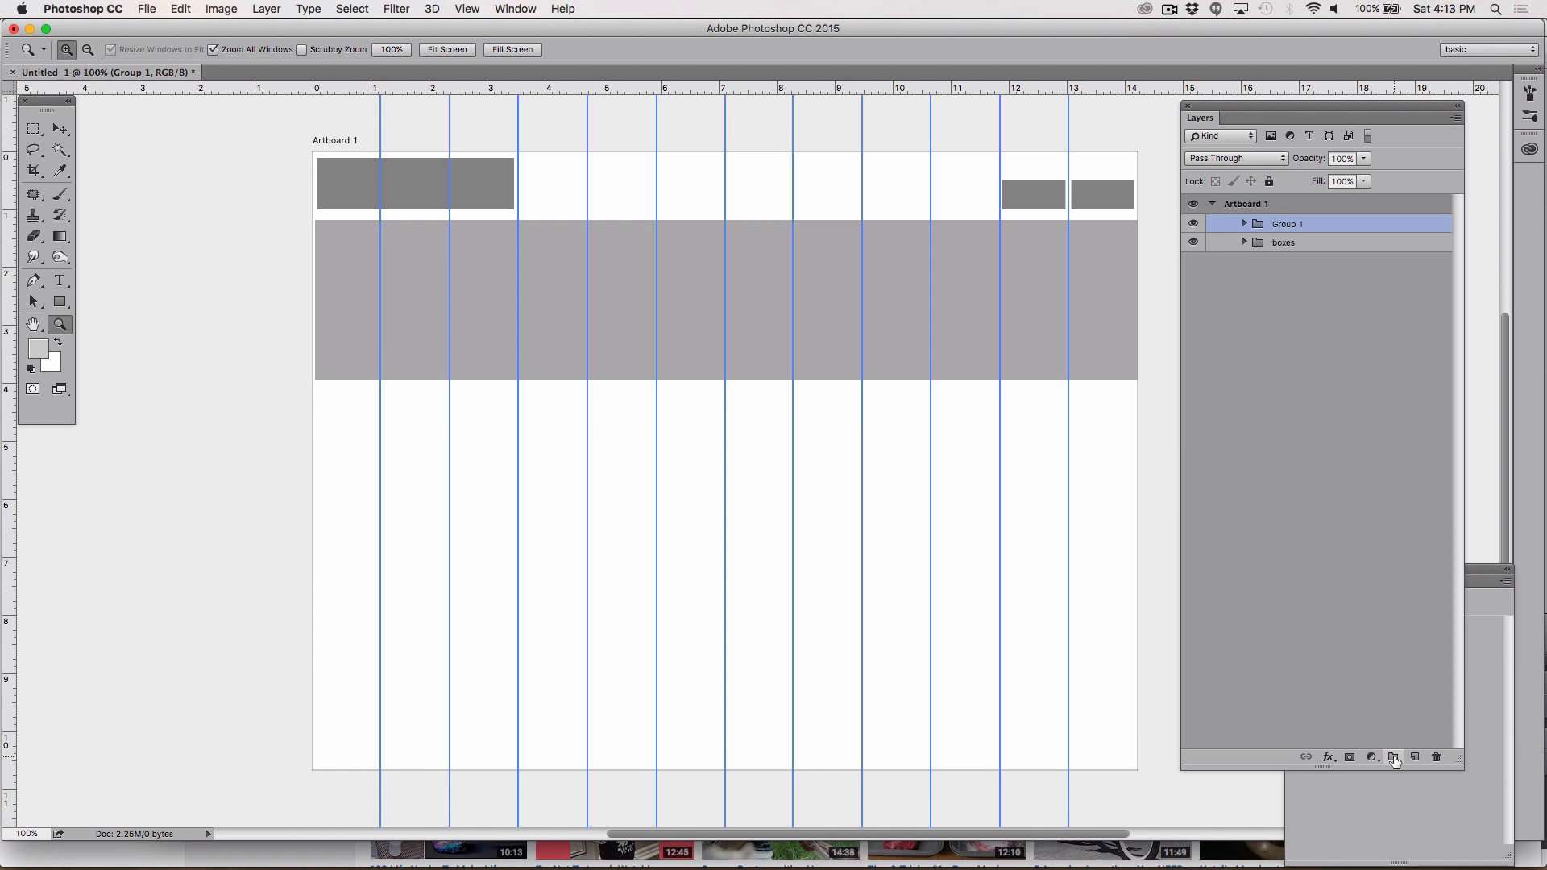
Step: Rename the new group as BKG Layout
double_click(1290, 225)
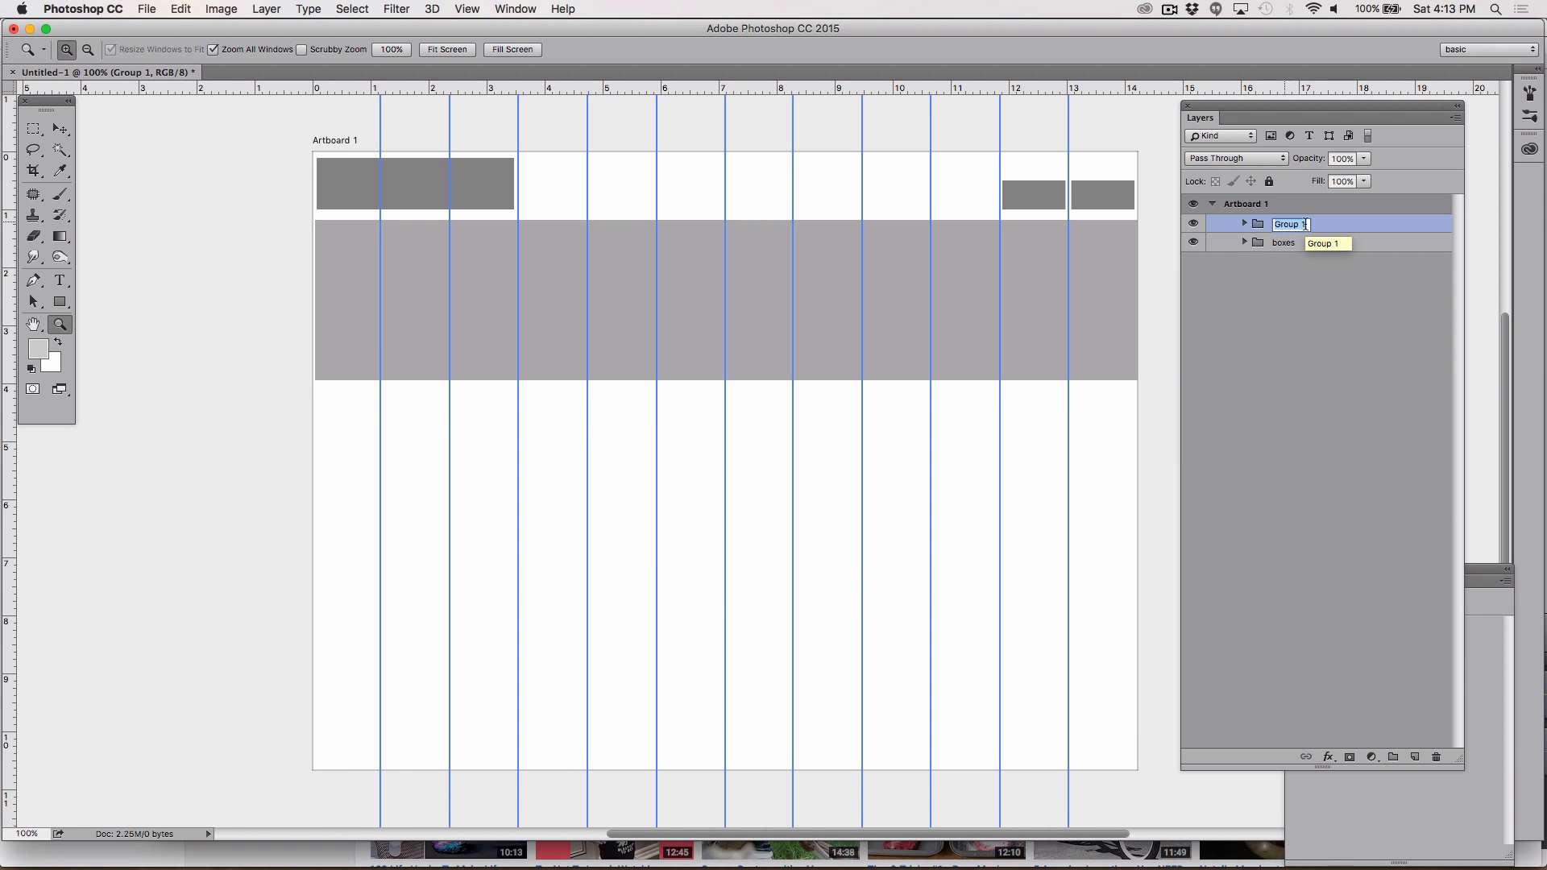
type("BKG")
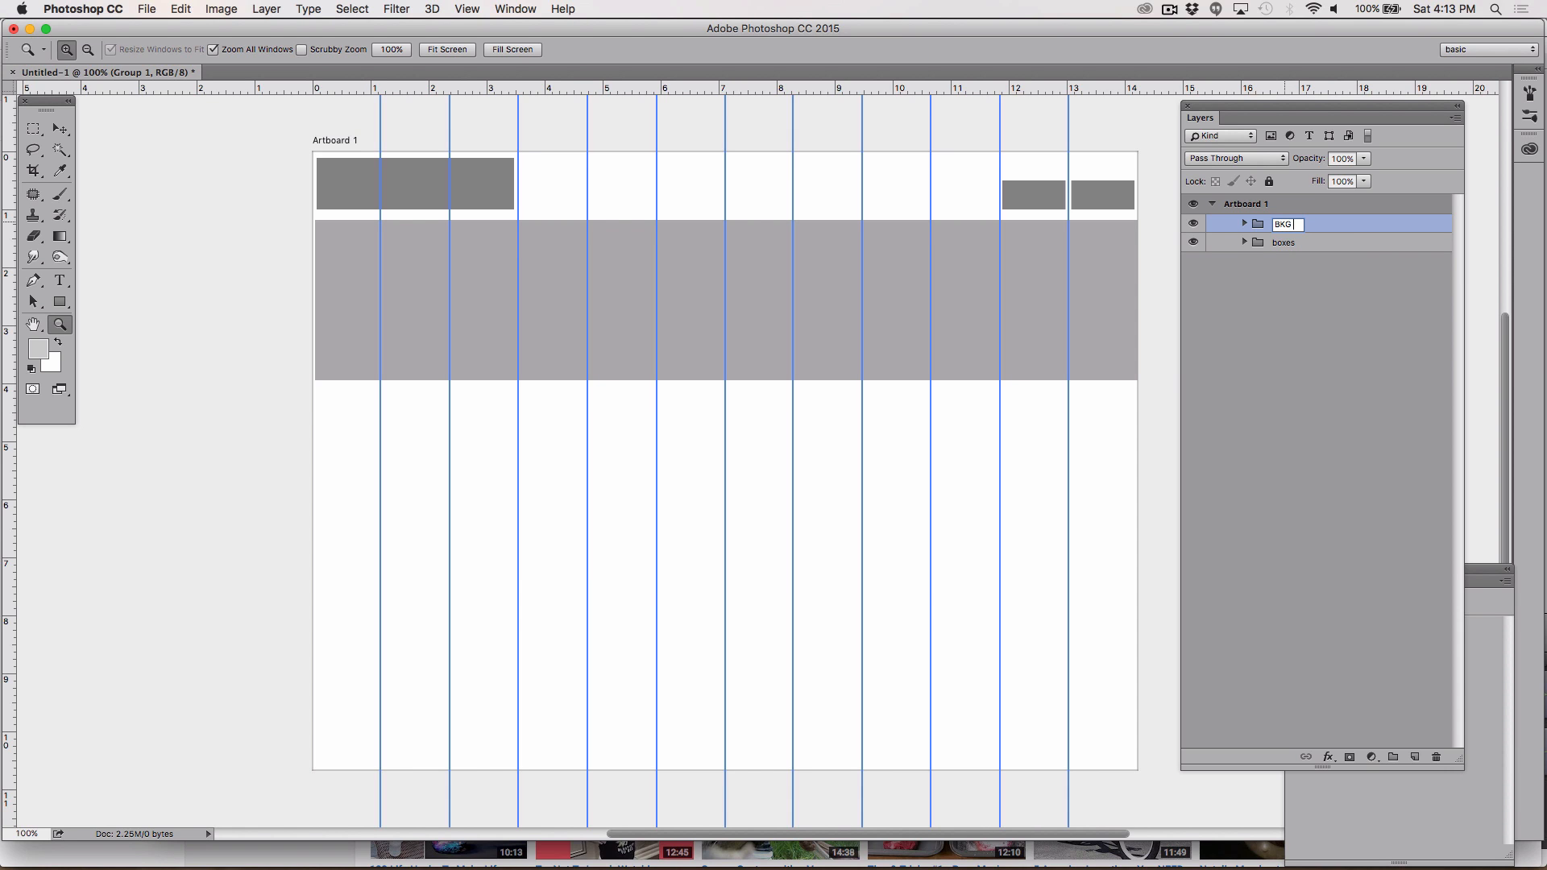
type(" Layout")
left_click(1286, 386)
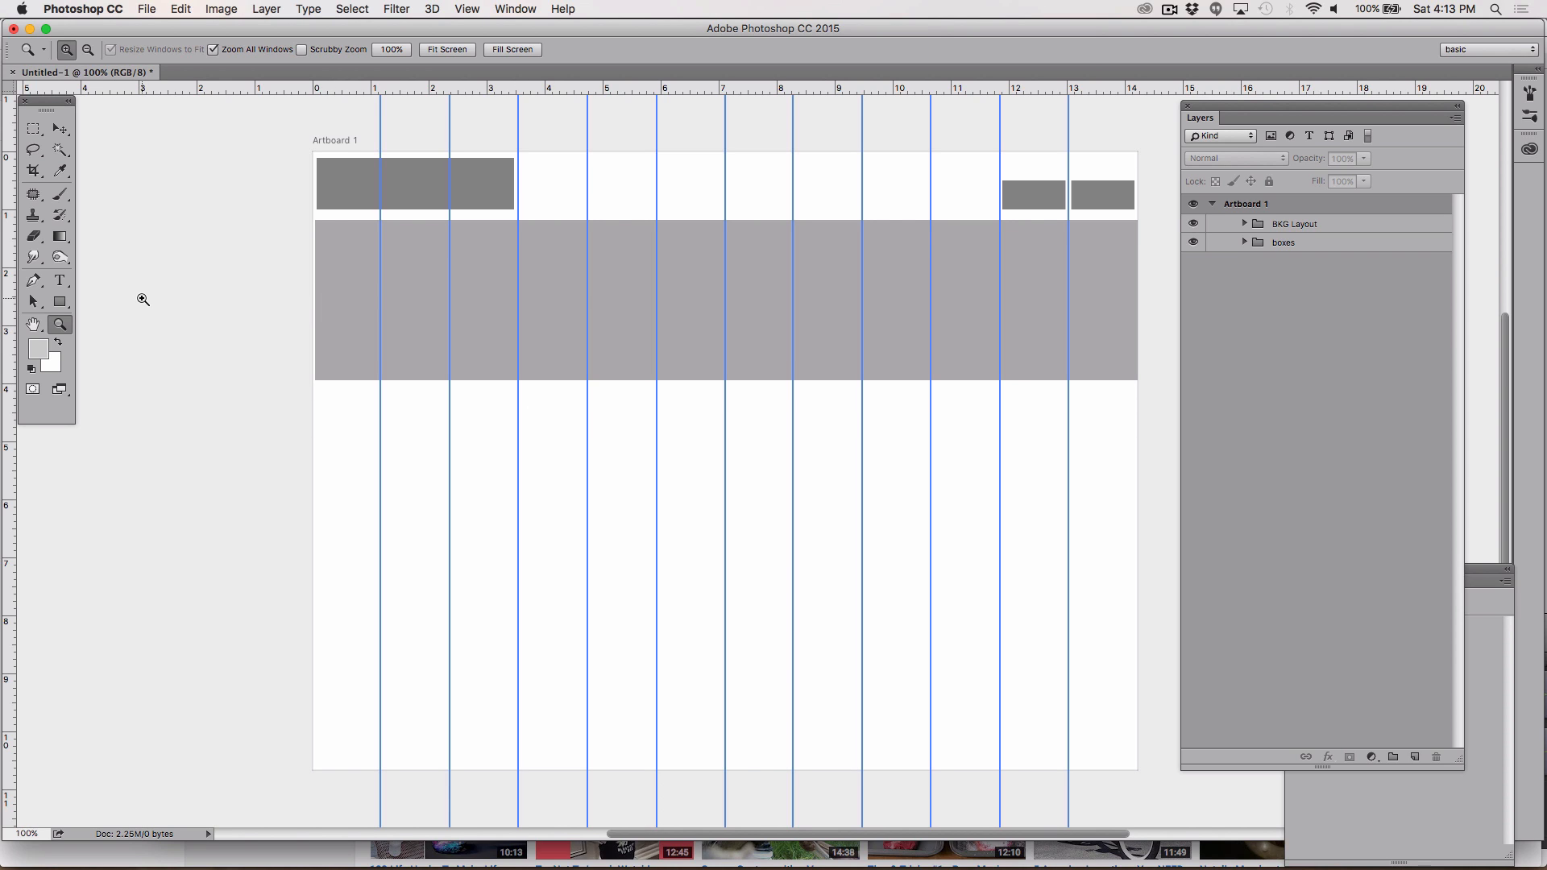
Step: Switch to the Rectangle Tool to draw another shape
left_click(61, 305)
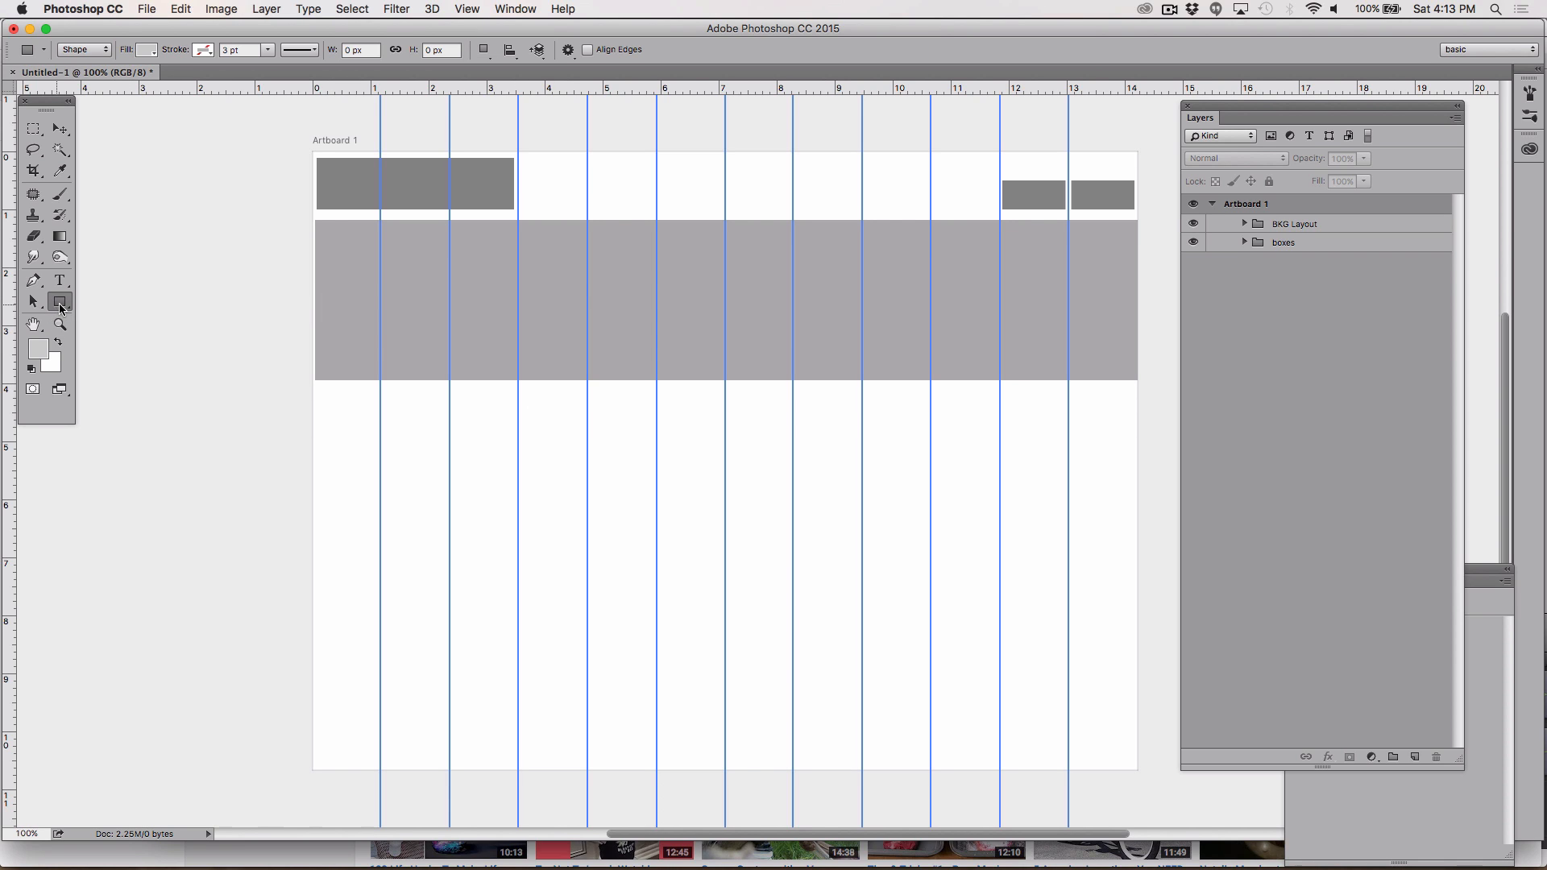